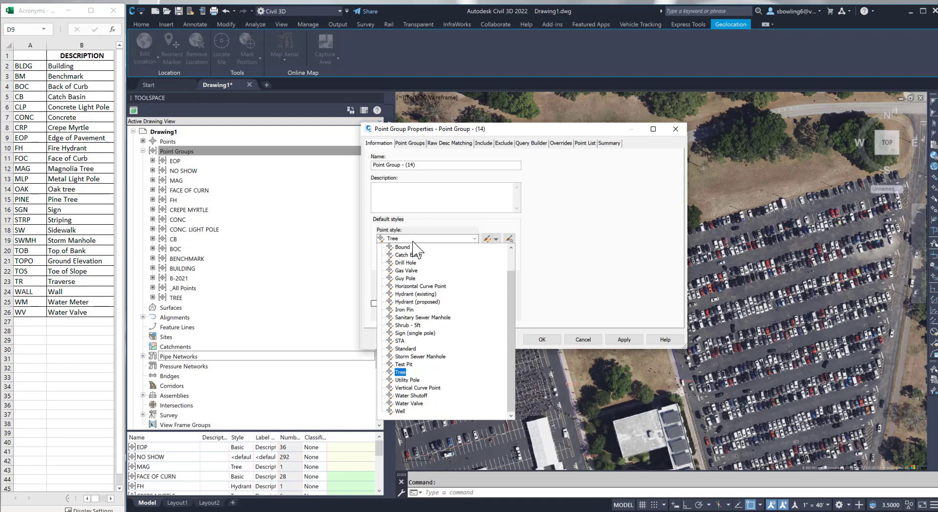
# Name the new point group MLP and set its point style to Utility Pole
pyautogui.click(423, 165)
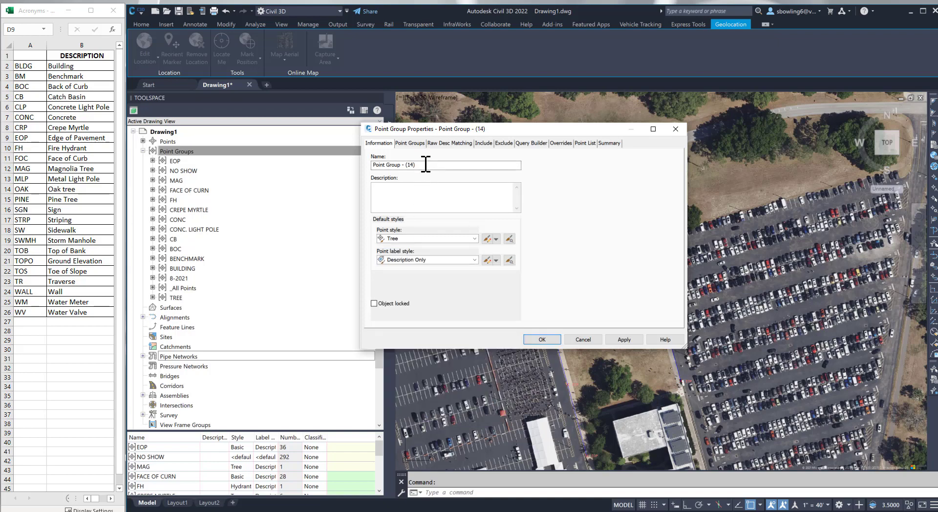
pyautogui.moveTo(423, 165); pyautogui.dragTo(350, 165)
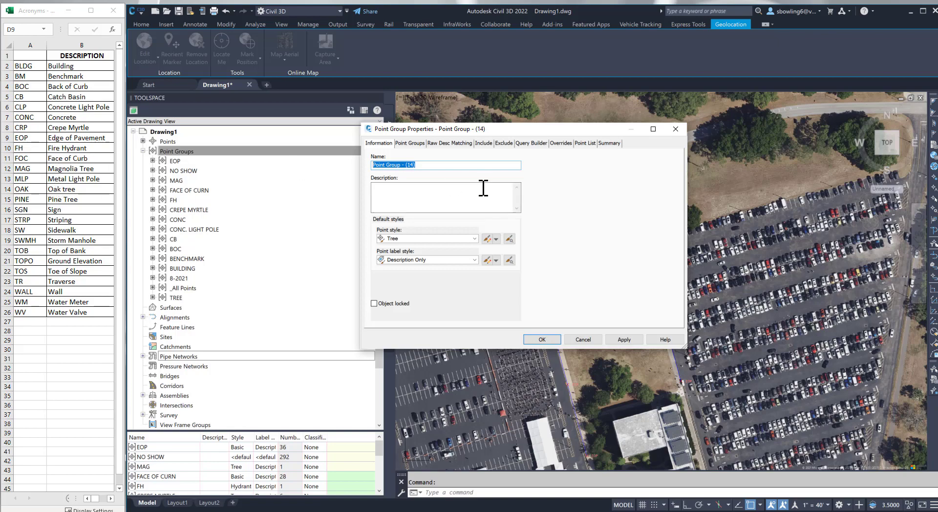
pyautogui.write('m')
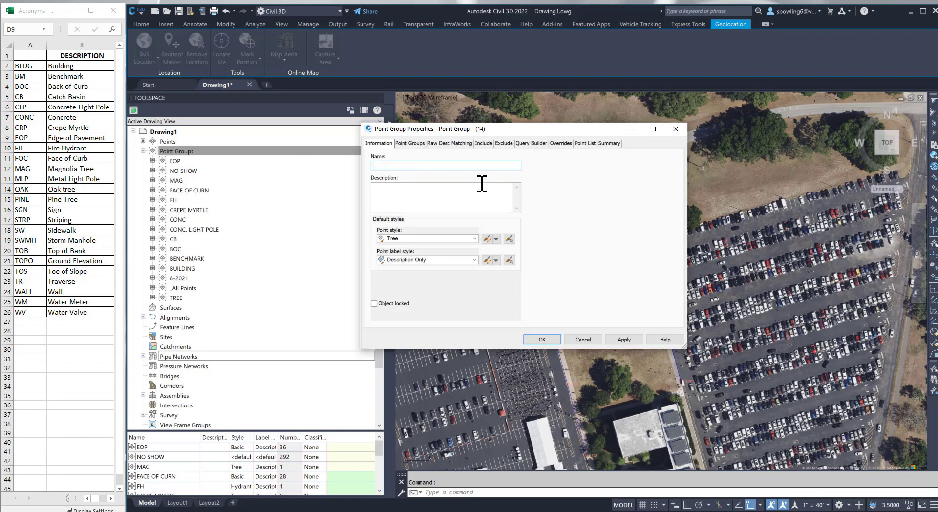
pyautogui.click(471, 239)
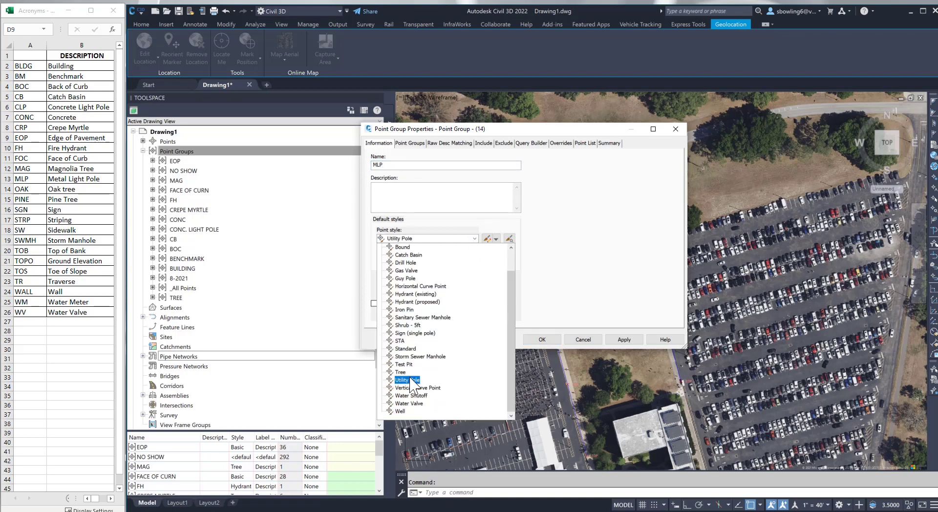
pyautogui.click(410, 380)
# Enable raw description matching as the inclusion rule for the MLP point group
pyautogui.click(486, 144)
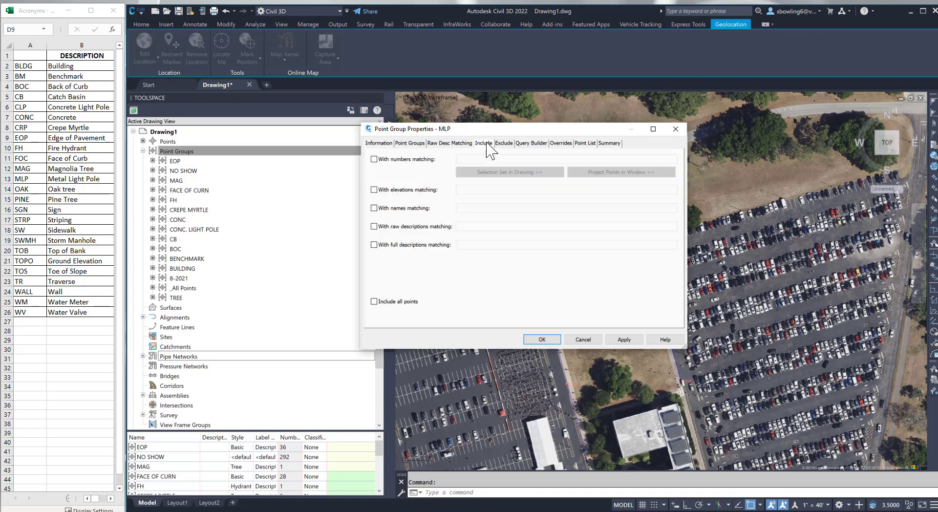
pyautogui.click(384, 226)
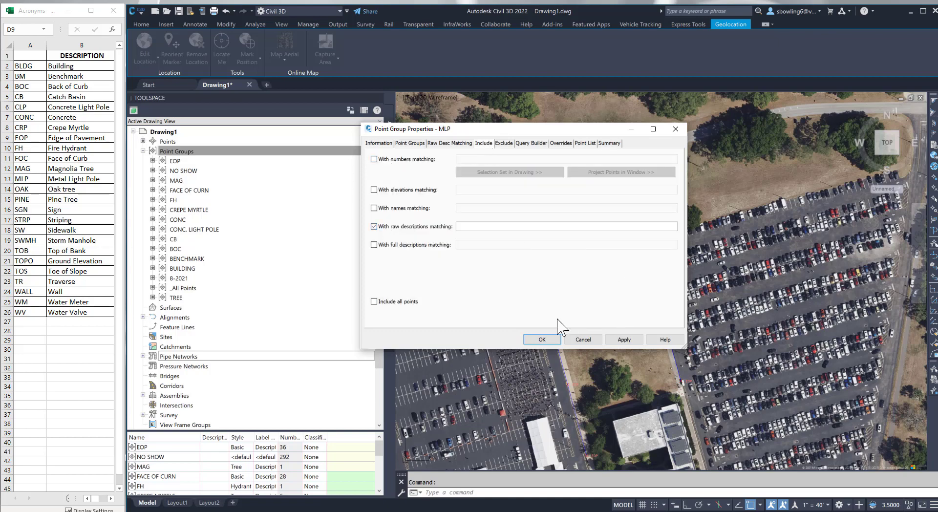
pyautogui.click(485, 226)
# Rename the point group METAL LIGHT POLE, then apply its properties and create it
pyautogui.click(379, 143)
pyautogui.doubleClick(397, 165)
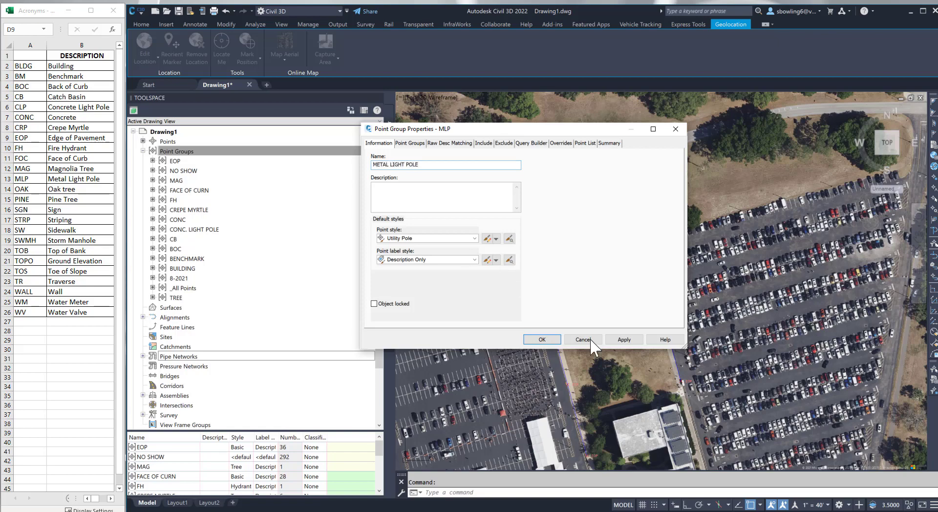
pyautogui.click(623, 339)
pyautogui.click(542, 339)
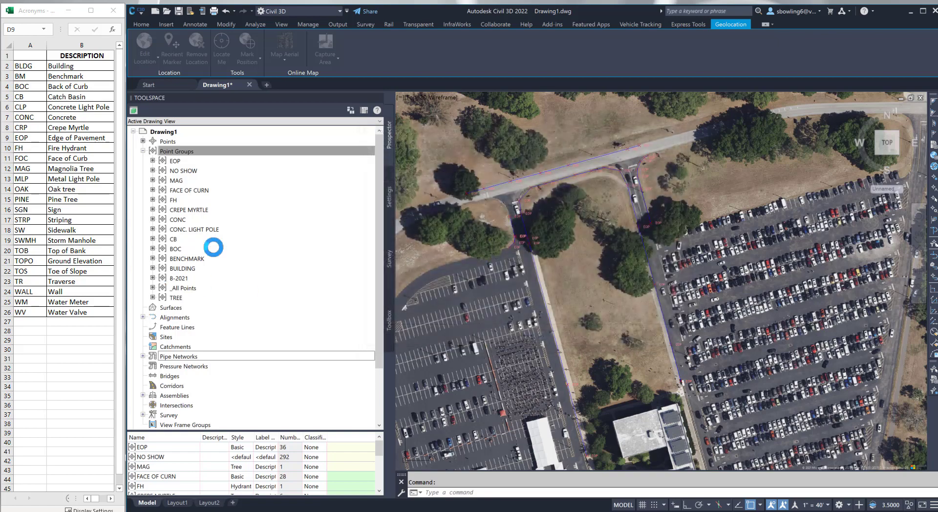
# Start a new point group named SIGN and set its point style to Sign (single pole)
pyautogui.rightClick(191, 151)
pyautogui.click(214, 167)
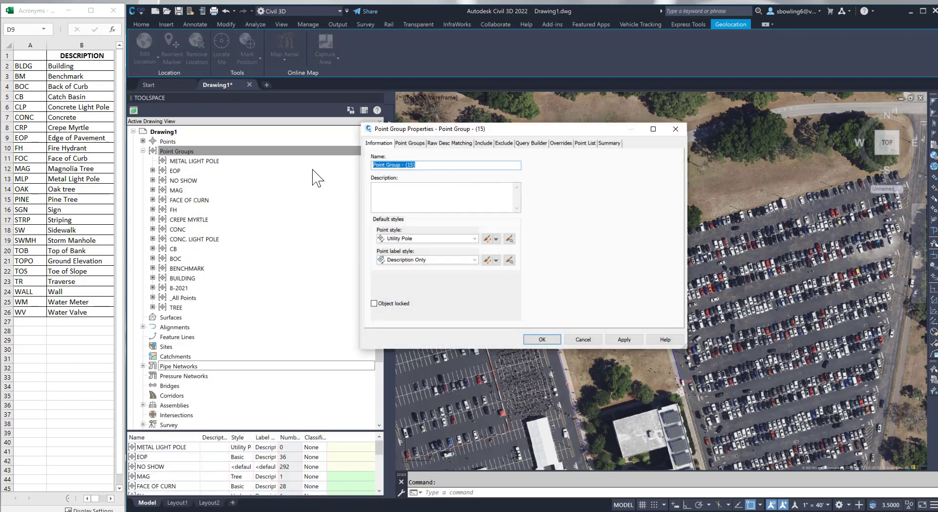
pyautogui.write('SIGN')
pyautogui.click(410, 239)
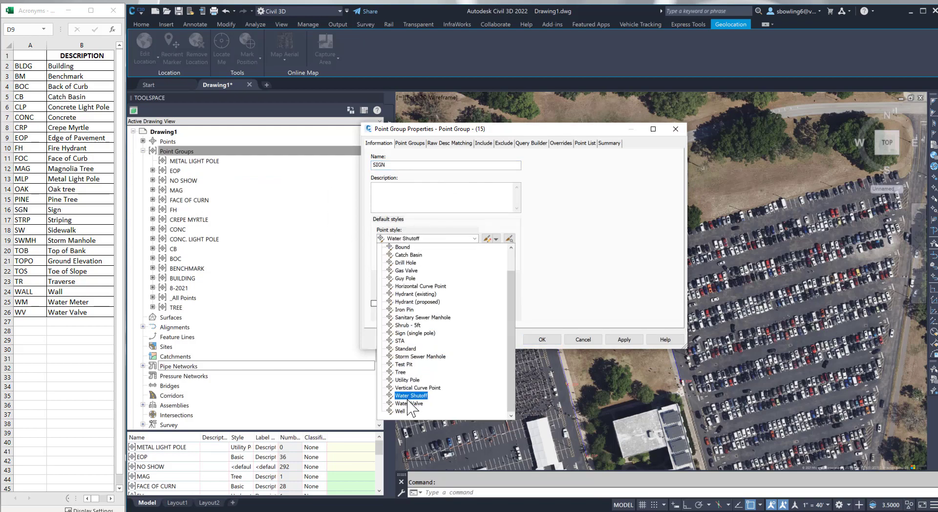
pyautogui.click(413, 333)
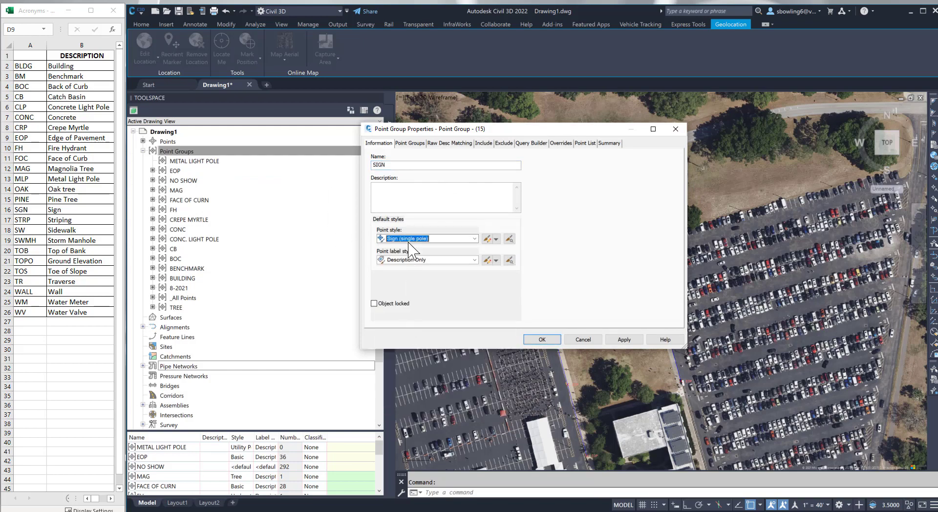
# Include points with raw descriptions matching SIGN and create the sign group
pyautogui.click(484, 143)
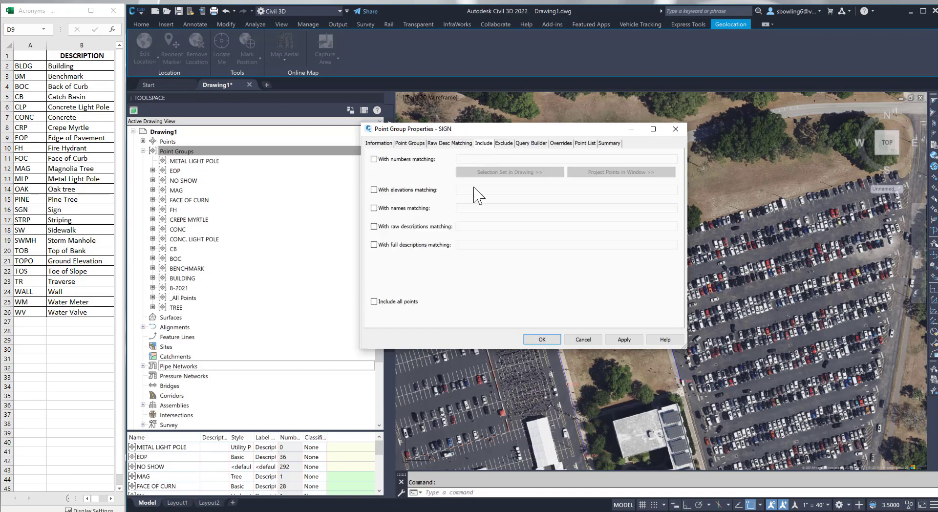
pyautogui.click(436, 226)
pyautogui.click(472, 227)
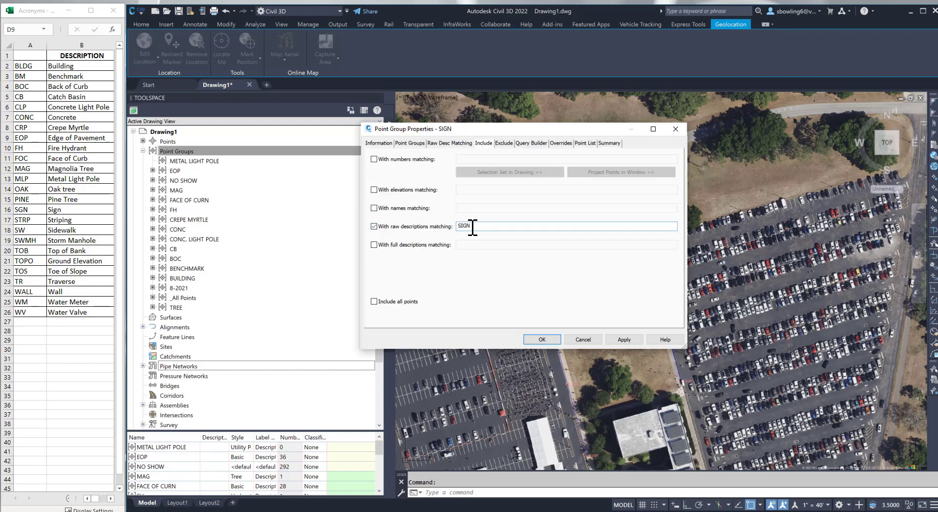
pyautogui.click(625, 340)
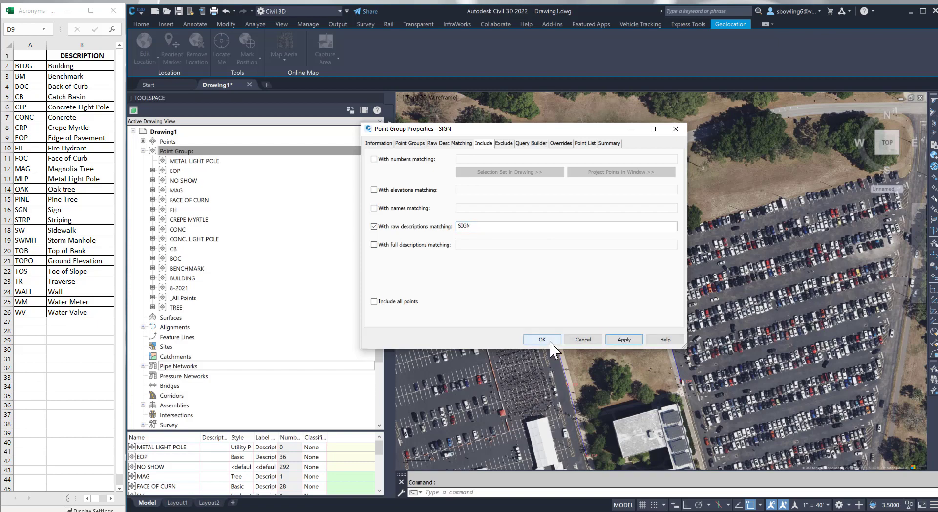
pyautogui.click(548, 341)
# Start a new point group named STRP and set its point style to Basic
pyautogui.rightClick(192, 150)
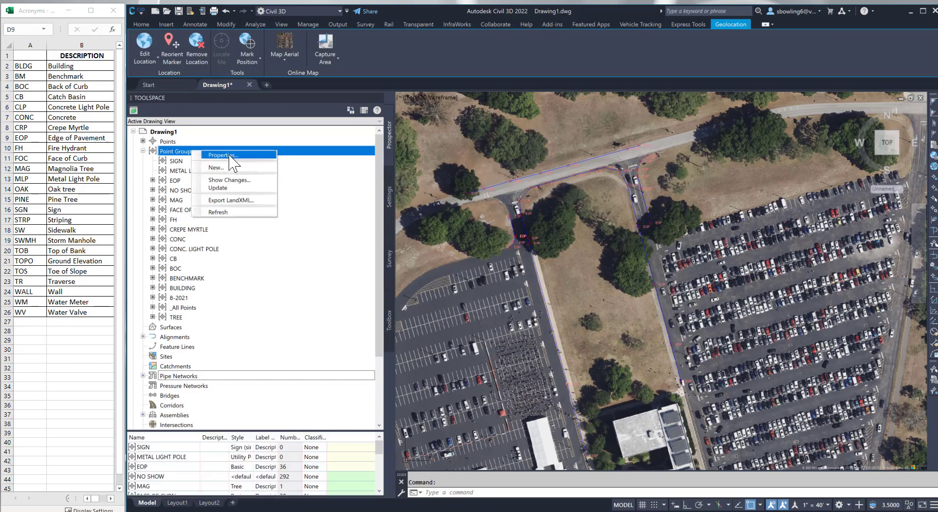
pyautogui.click(218, 168)
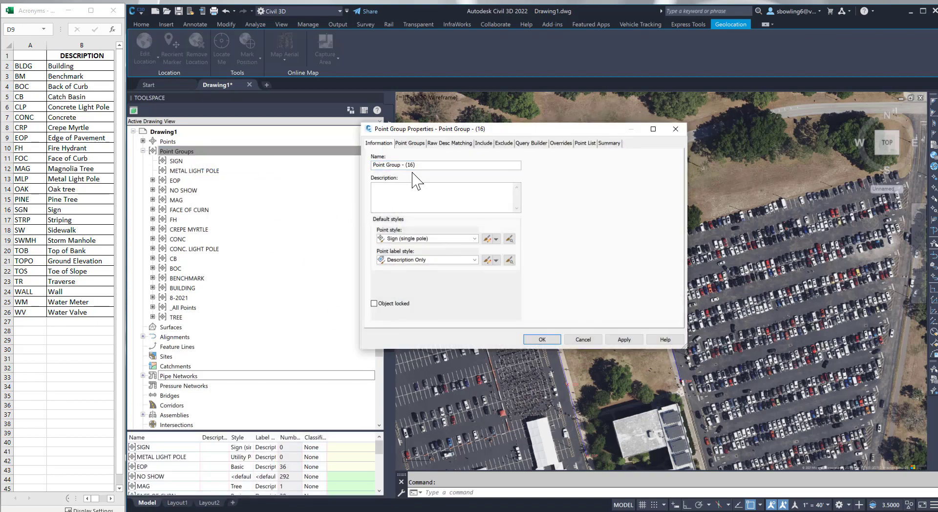
pyautogui.write('STRP')
pyautogui.click(447, 238)
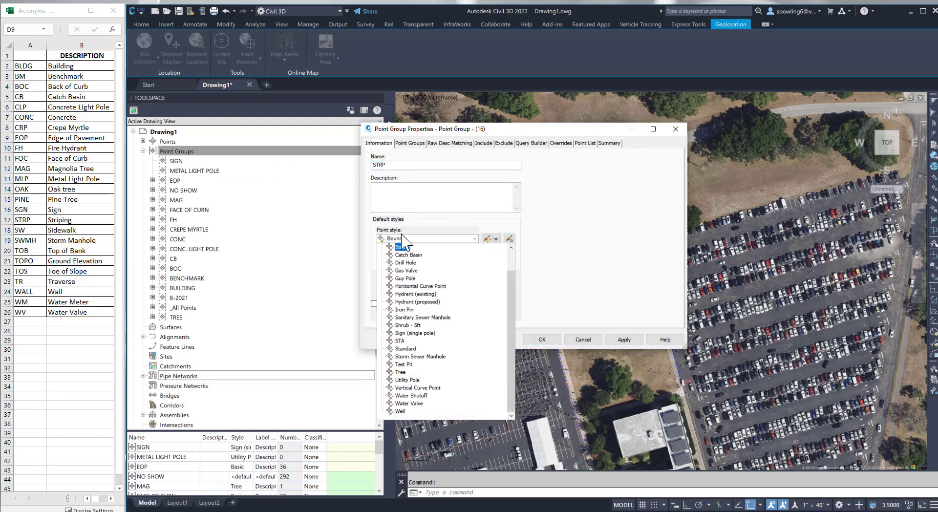
pyautogui.scroll(3, 407, 252)
pyautogui.click(405, 254)
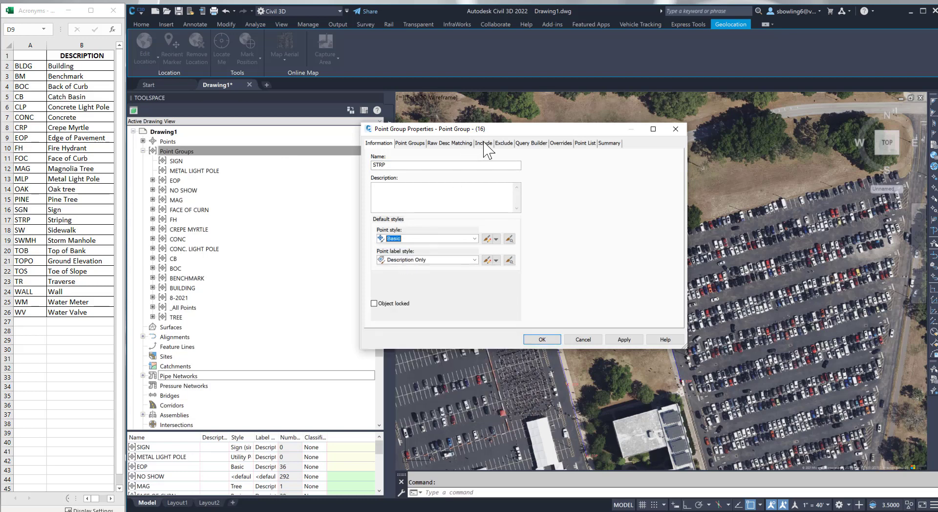
# Include points with raw descriptions matching STRP and create the striping group
pyautogui.click(483, 143)
pyautogui.click(419, 227)
pyautogui.click(467, 226)
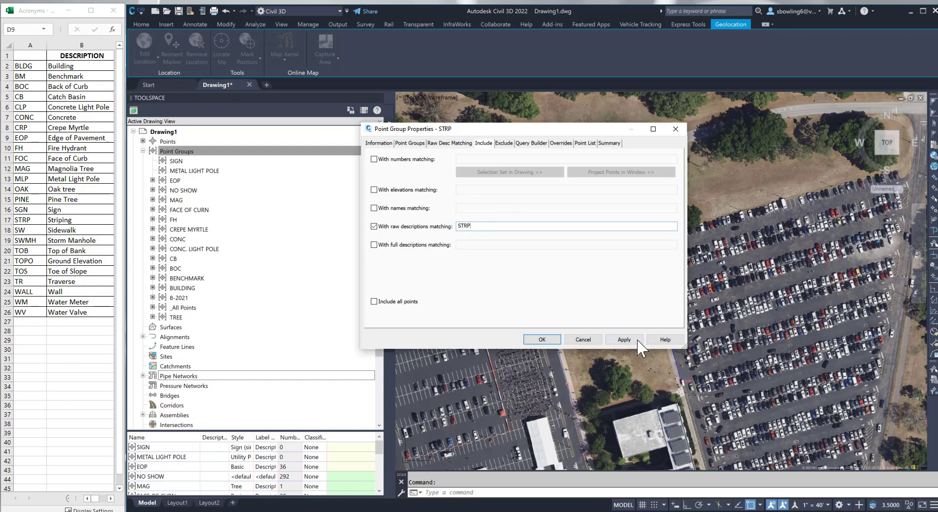
pyautogui.click(542, 339)
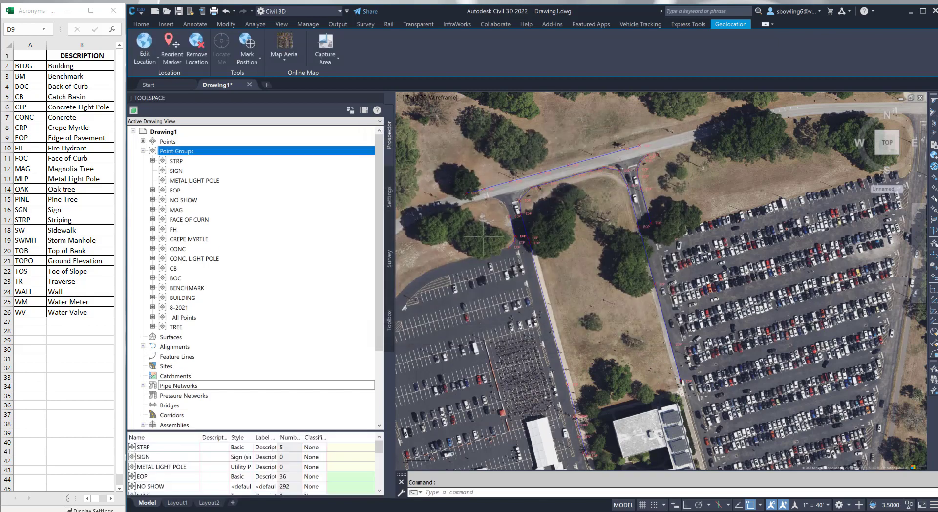
# Change the SIGN point group's raw description match to SGN and apply the change
pyautogui.scroll(6, 526, 213)
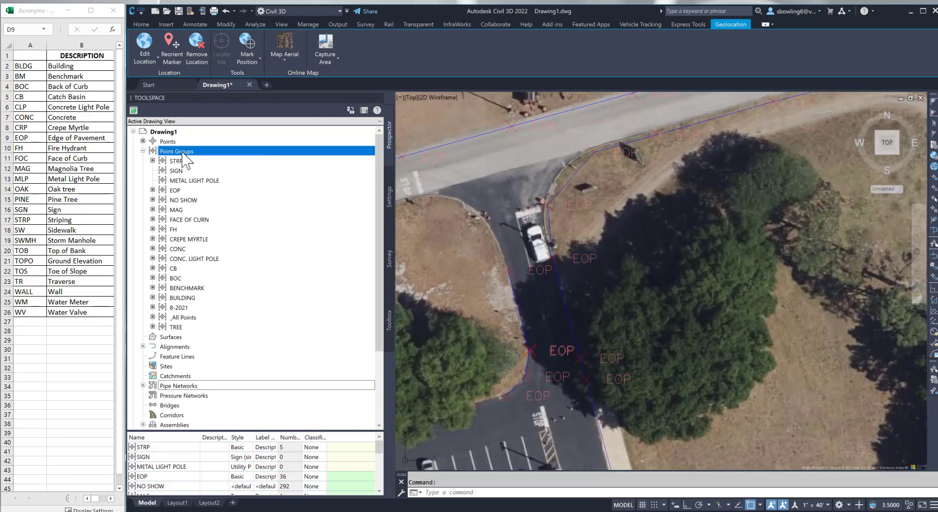
pyautogui.click(177, 170)
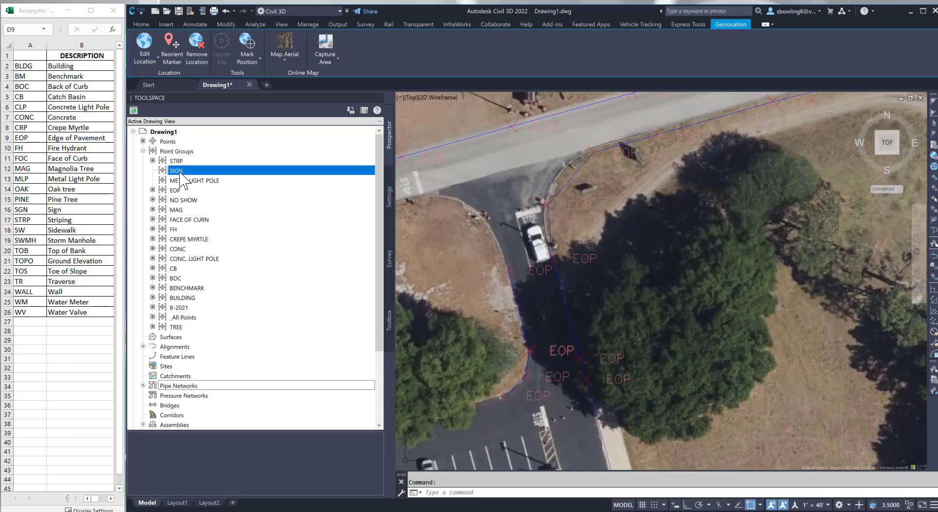
pyautogui.rightClick(179, 171)
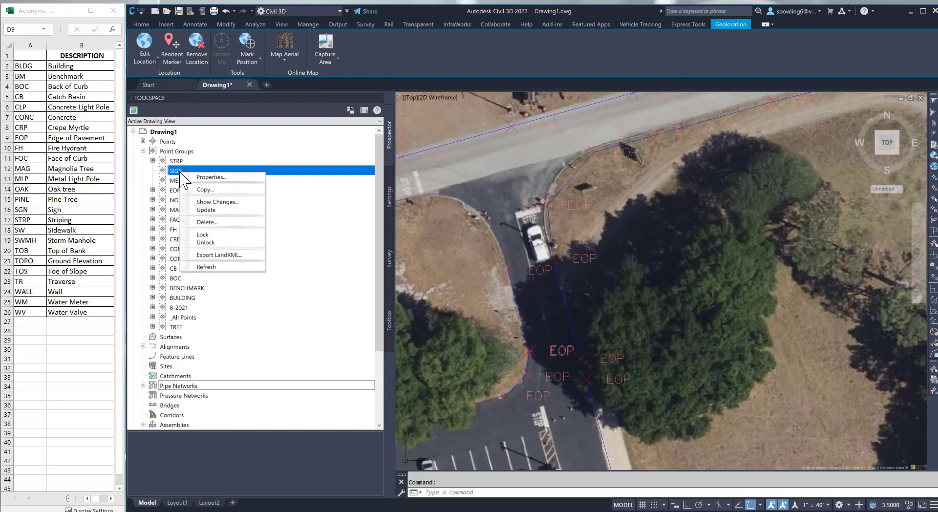
pyautogui.click(210, 177)
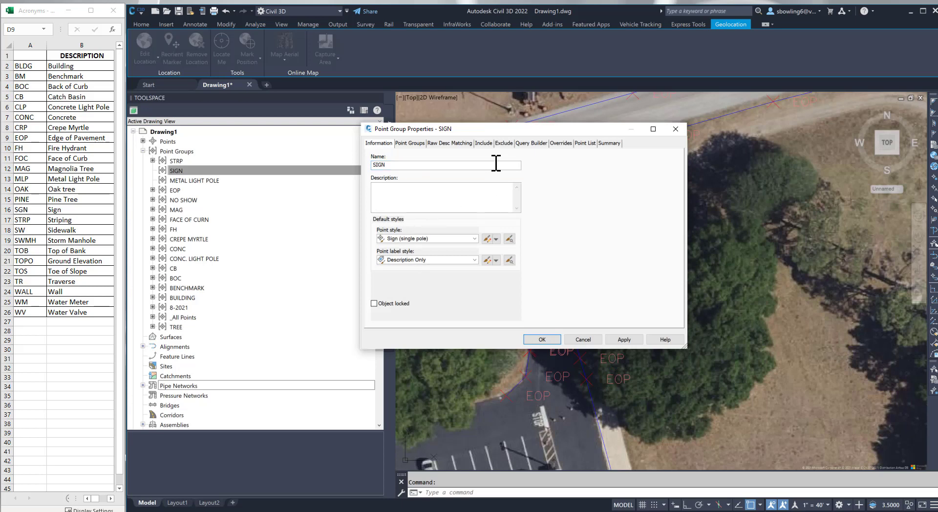
pyautogui.click(482, 143)
pyautogui.moveTo(471, 226); pyautogui.dragTo(428, 227)
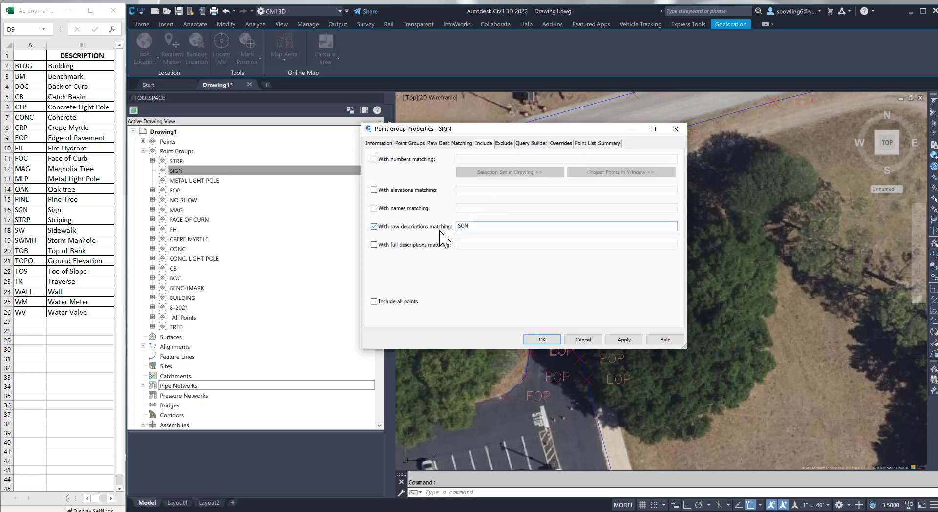
pyautogui.click(613, 338)
pyautogui.click(542, 339)
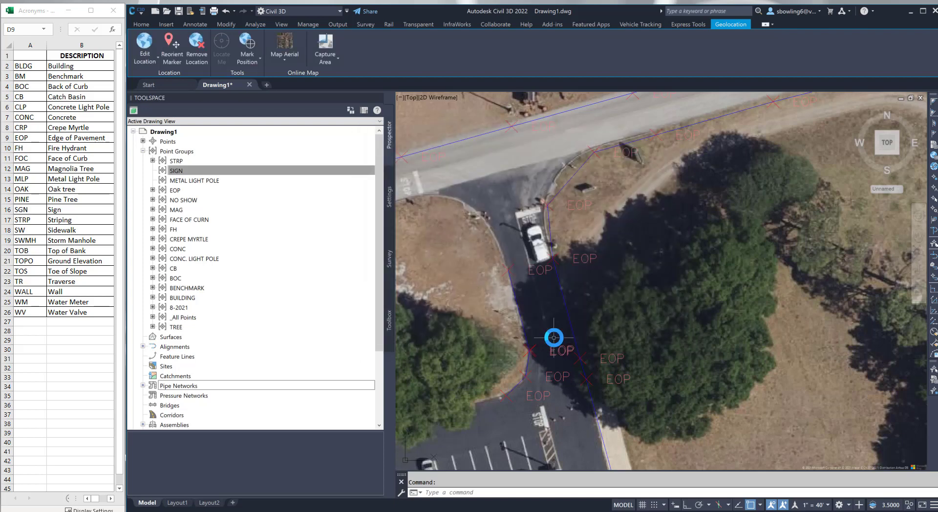
pyautogui.click(208, 170)
pyautogui.rightClick(180, 151)
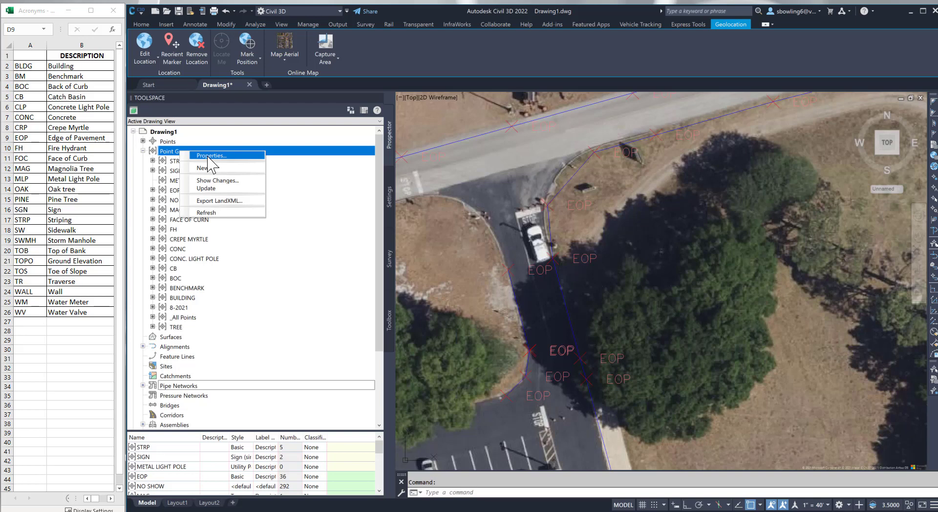
pyautogui.click(210, 156)
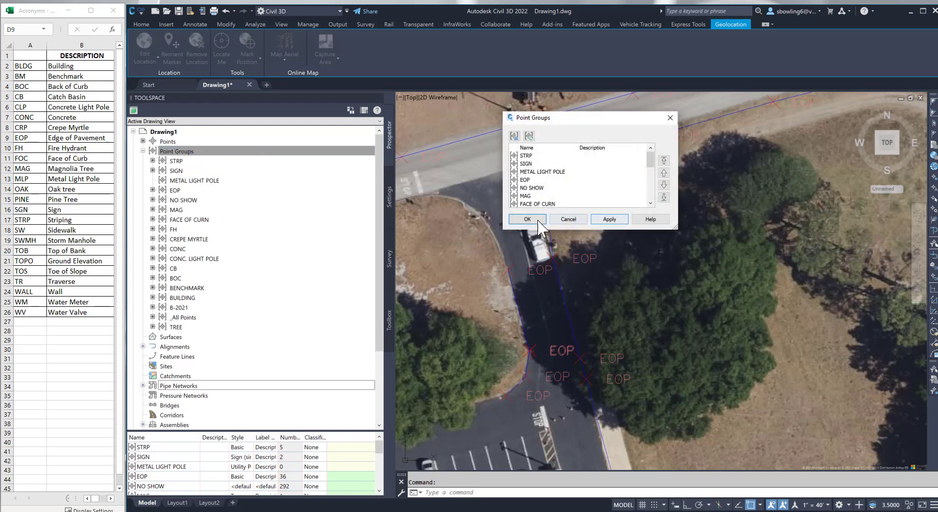
pyautogui.click(538, 219)
# Create a point group named SW that includes points with raw descriptions matching SW
pyautogui.rightClick(185, 149)
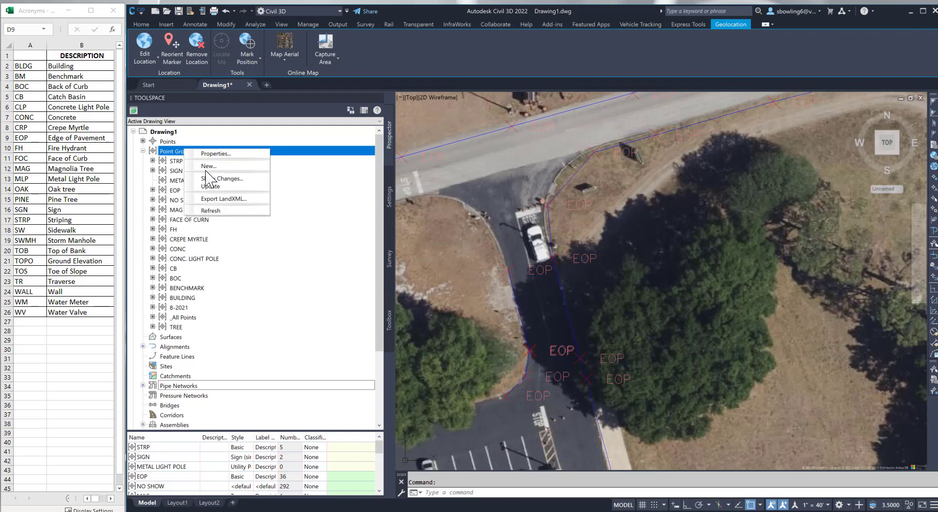
pyautogui.click(207, 167)
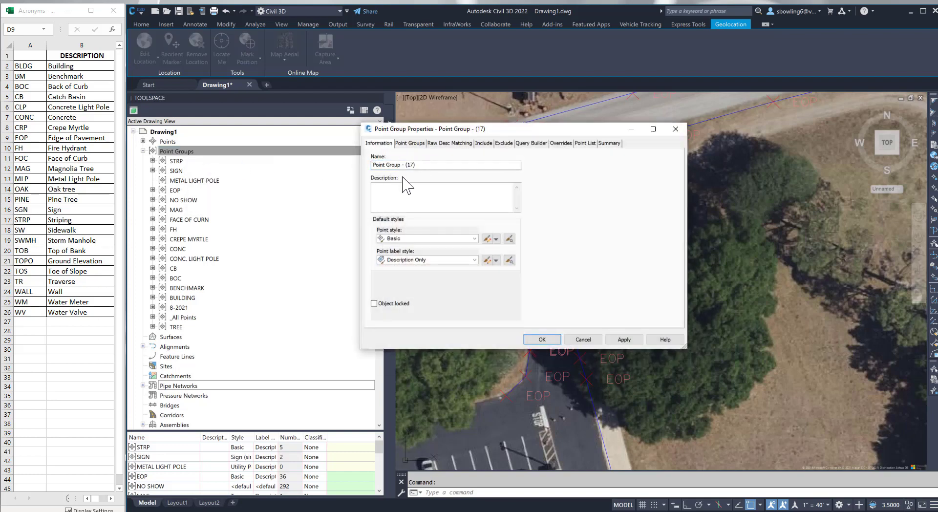
pyautogui.write('SW')
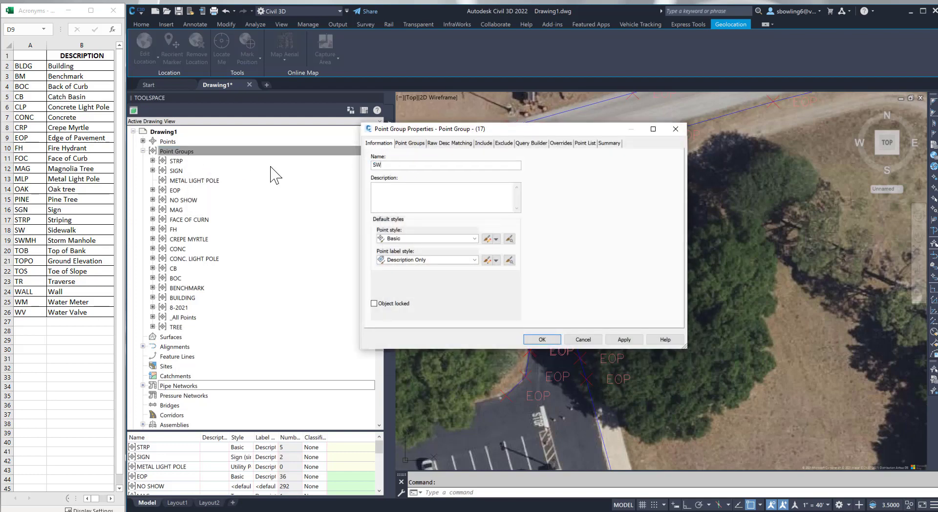
pyautogui.click(483, 143)
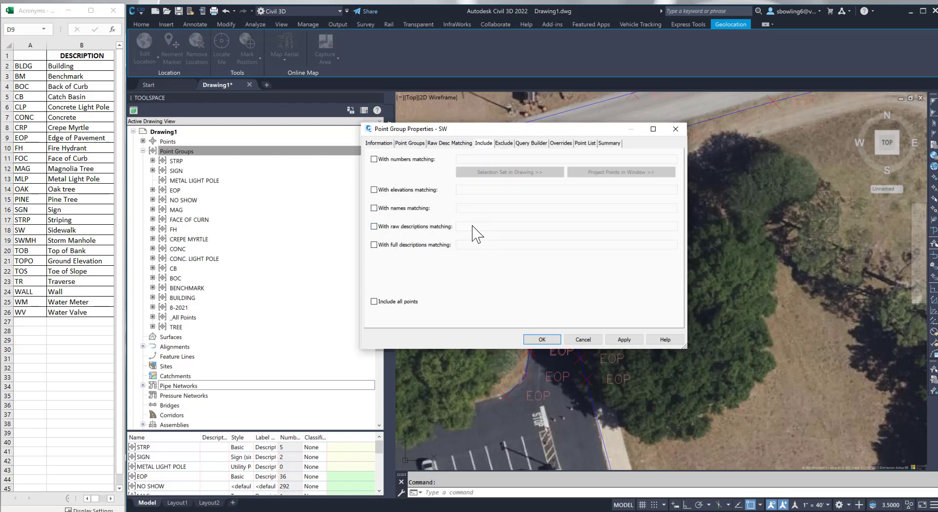
pyautogui.click(446, 227)
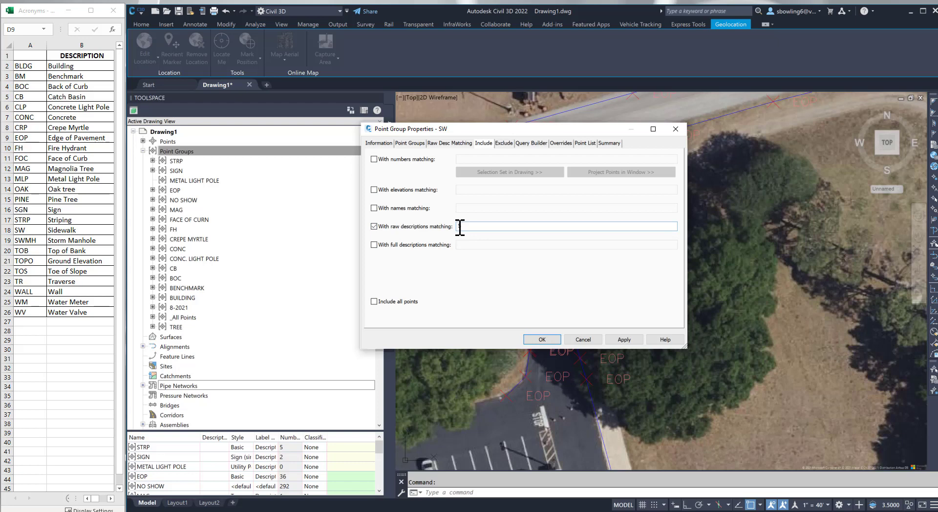
pyautogui.click(623, 340)
pyautogui.click(538, 343)
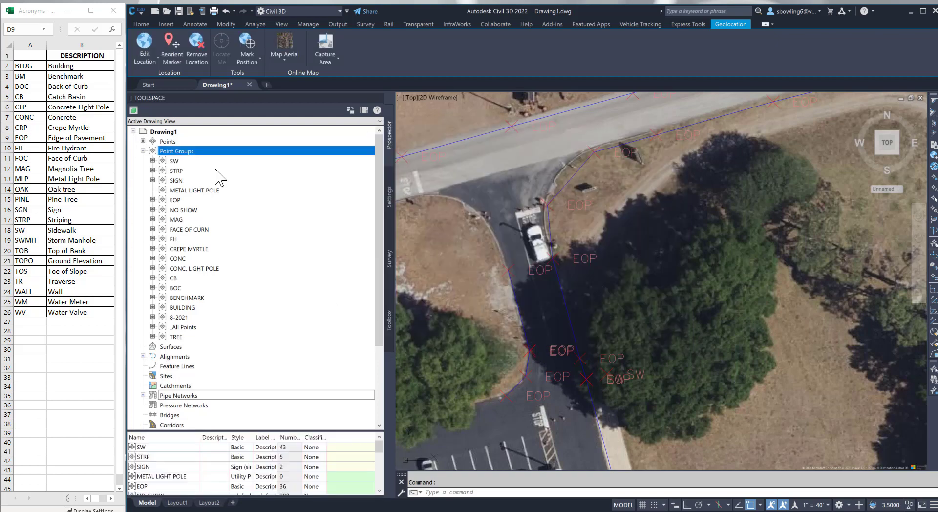
# Create a point group named STORM that includes points with raw descriptions matching SWMH
pyautogui.rightClick(181, 152)
pyautogui.click(210, 180)
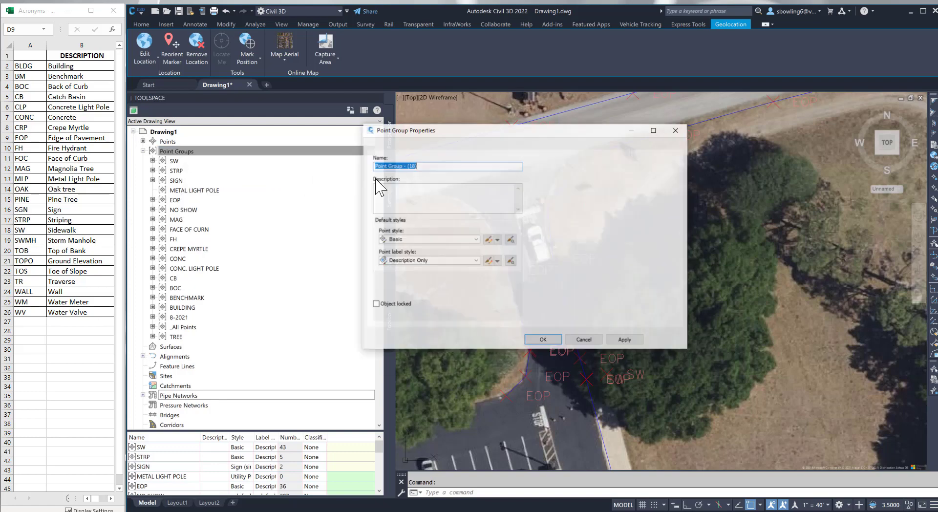
pyautogui.write('STORM')
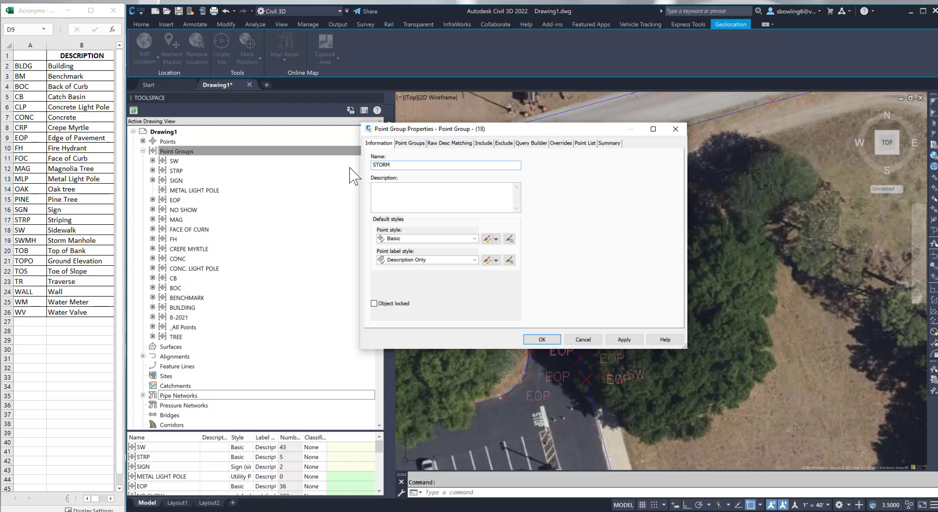
pyautogui.click(483, 142)
pyautogui.click(403, 226)
pyautogui.click(484, 226)
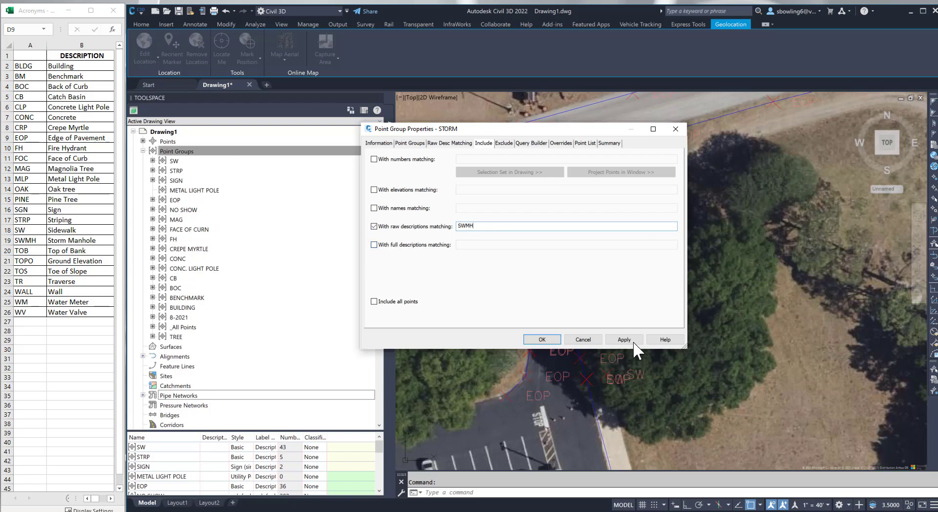
pyautogui.click(540, 341)
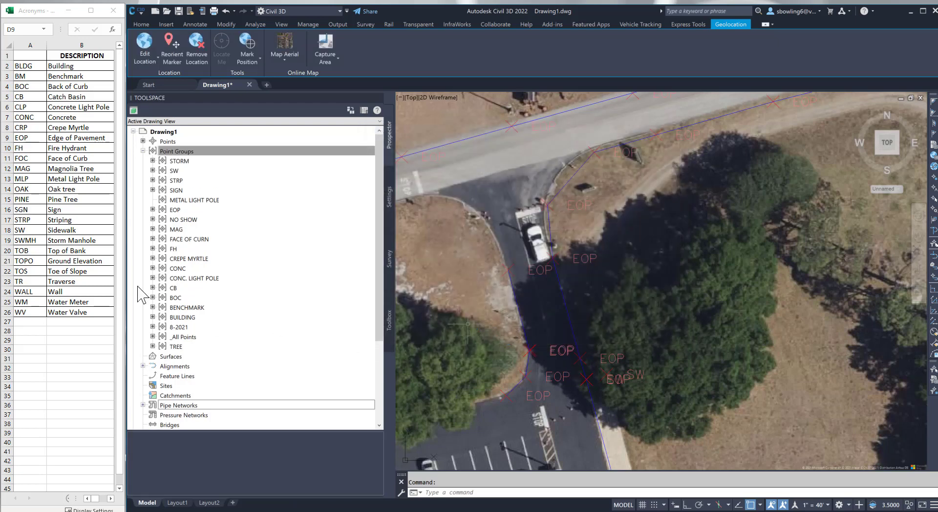
# Create a point group named TOB that includes points with raw descriptions matching TOB
pyautogui.rightClick(198, 156)
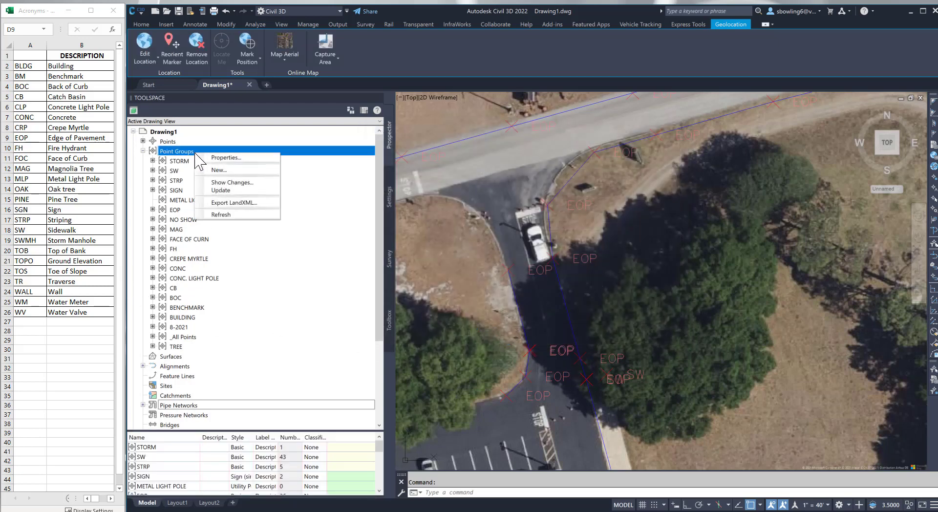
pyautogui.click(218, 169)
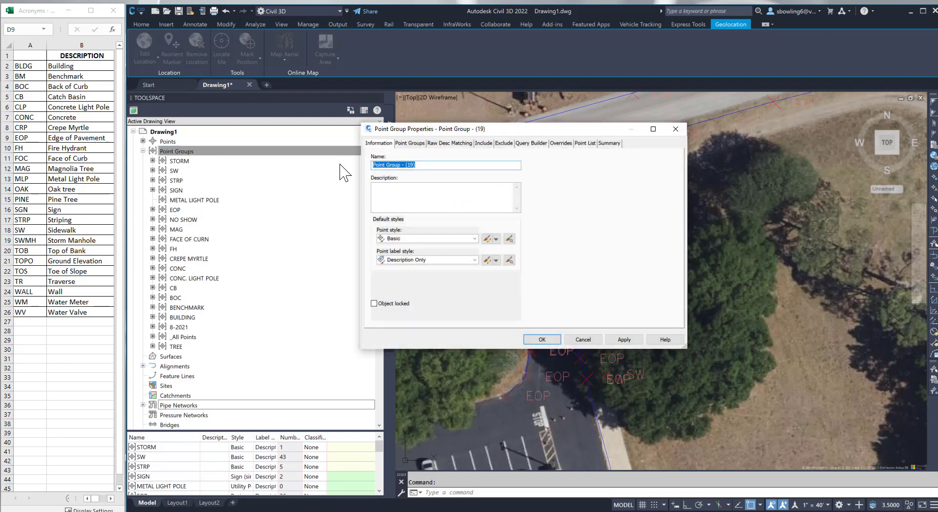
pyautogui.write('TOB')
pyautogui.click(484, 143)
pyautogui.click(441, 227)
pyautogui.click(470, 226)
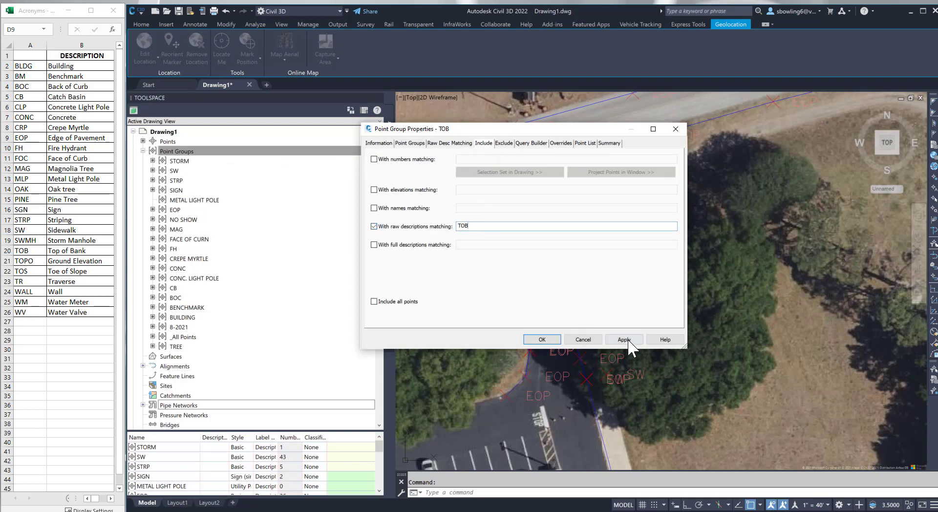
pyautogui.click(543, 339)
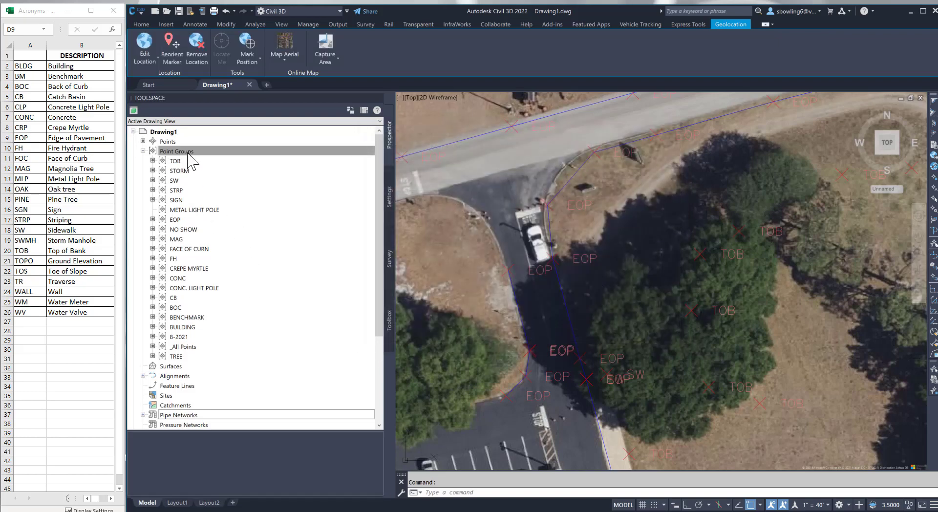
# Create a point group named TOPO with the Elevation Only label style, including points with raw descriptions matching TOPO
pyautogui.rightClick(187, 152)
pyautogui.click(227, 168)
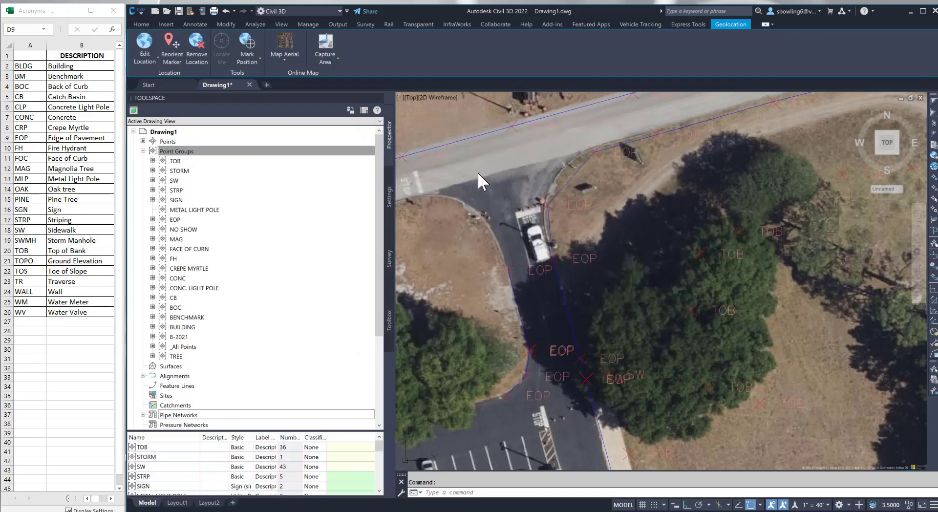
pyautogui.write('TOPO')
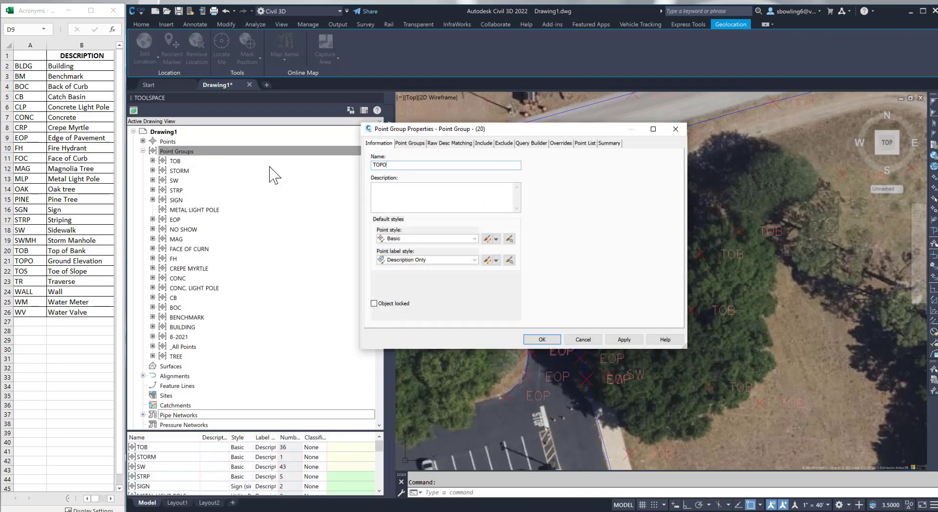
pyautogui.click(427, 261)
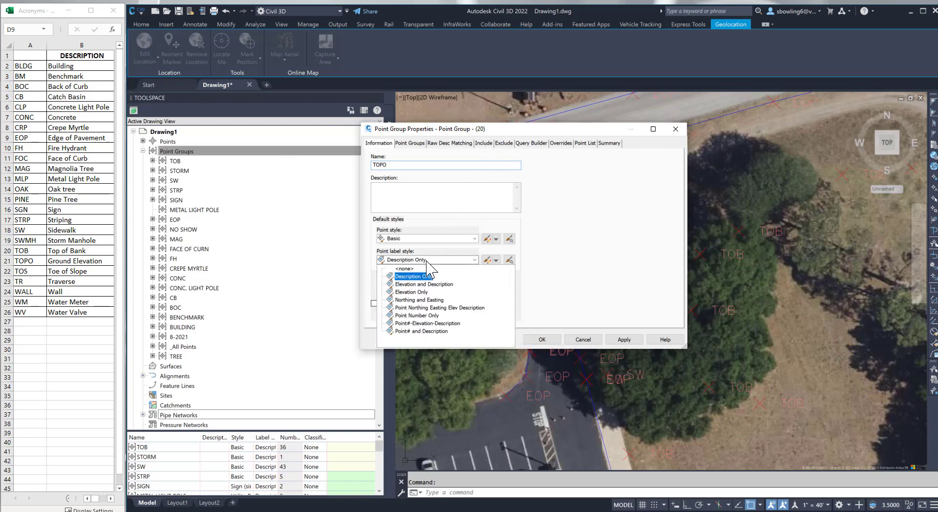
pyautogui.click(411, 292)
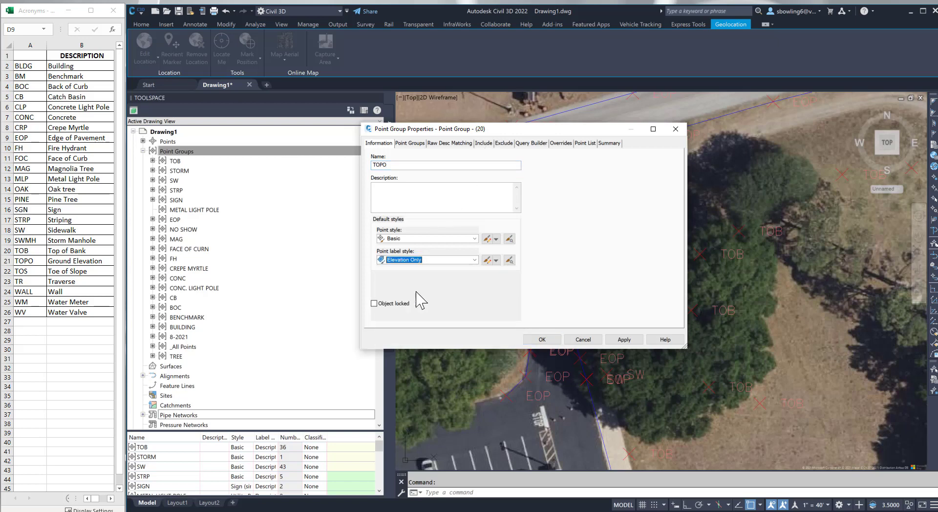
pyautogui.click(483, 143)
pyautogui.click(390, 226)
pyautogui.click(474, 226)
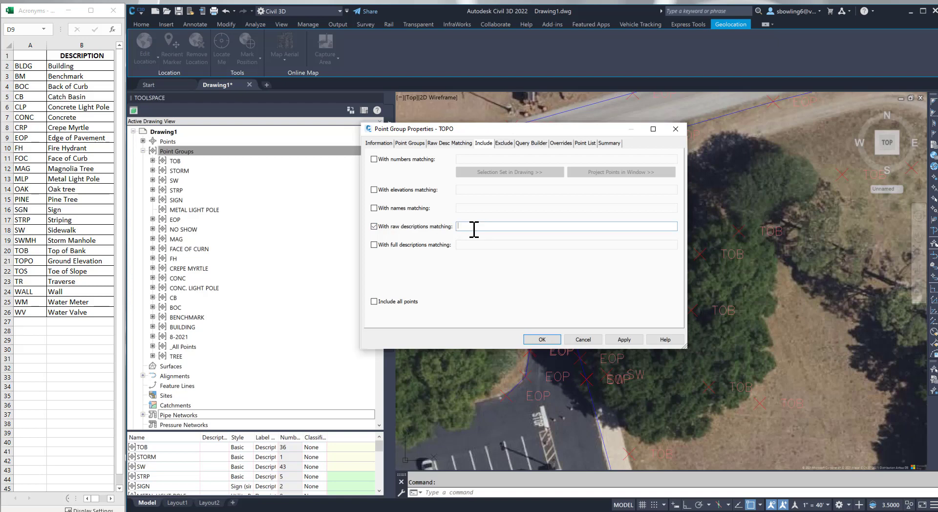
pyautogui.click(541, 339)
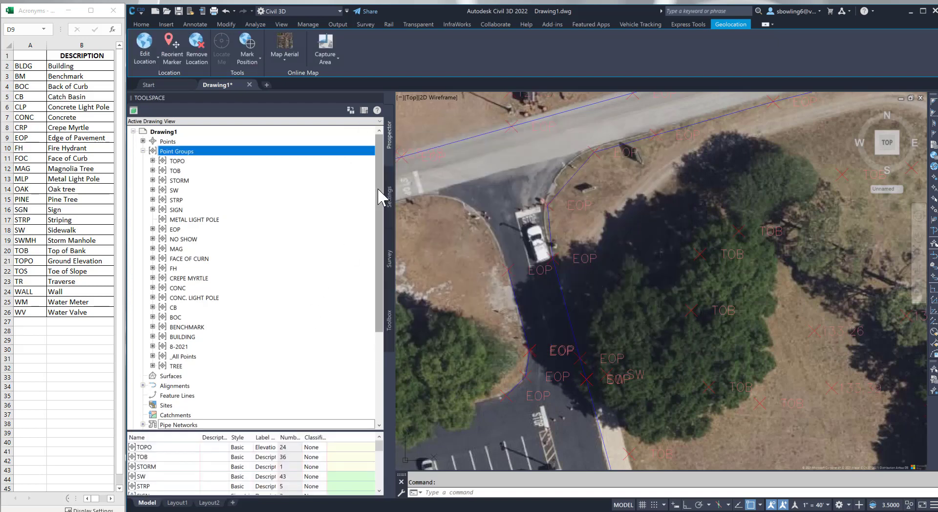
# Create a point group named TOS that includes points with raw descriptions matching TOS
pyautogui.rightClick(186, 155)
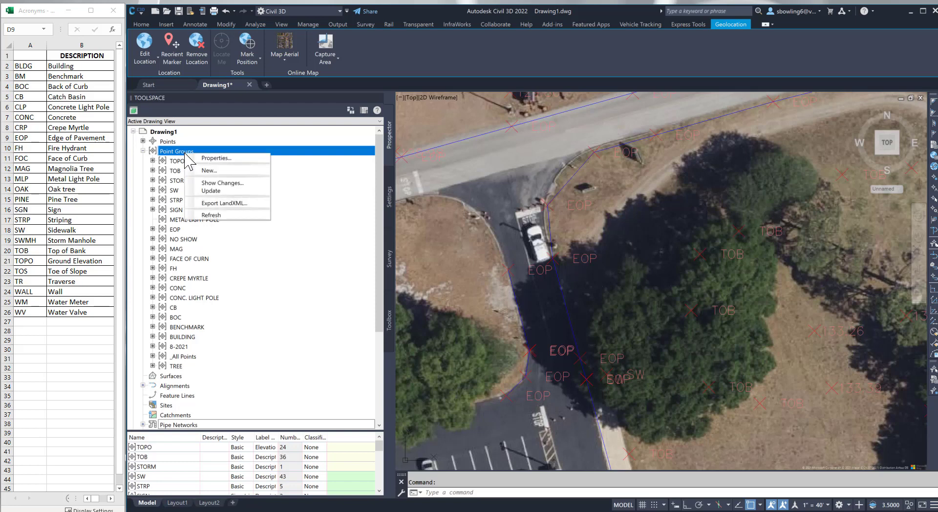
pyautogui.click(215, 170)
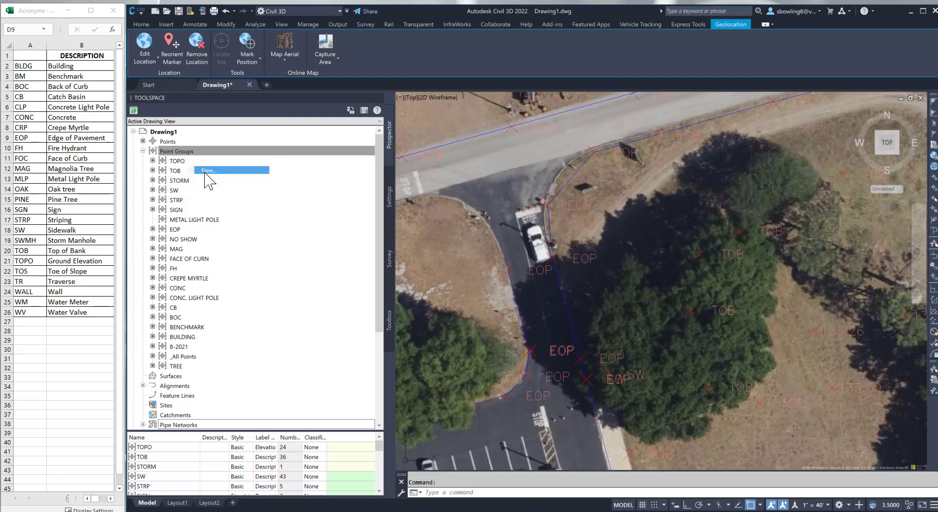
pyautogui.moveTo(415, 164); pyautogui.dragTo(305, 173)
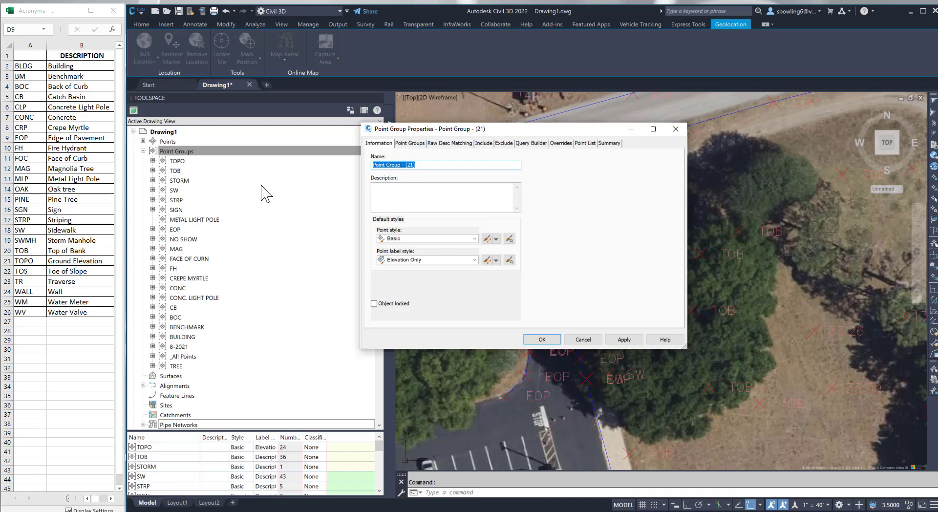
pyautogui.write('TOS')
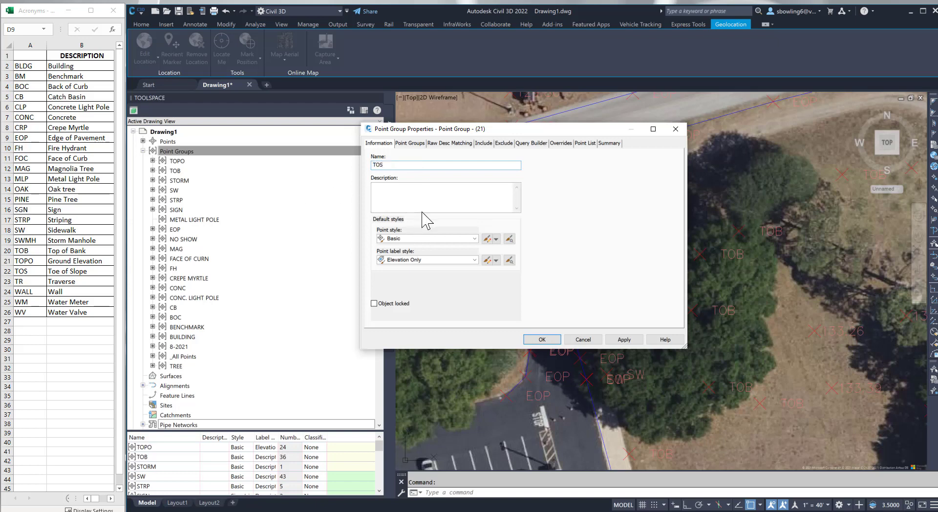
pyautogui.click(485, 143)
pyautogui.click(411, 227)
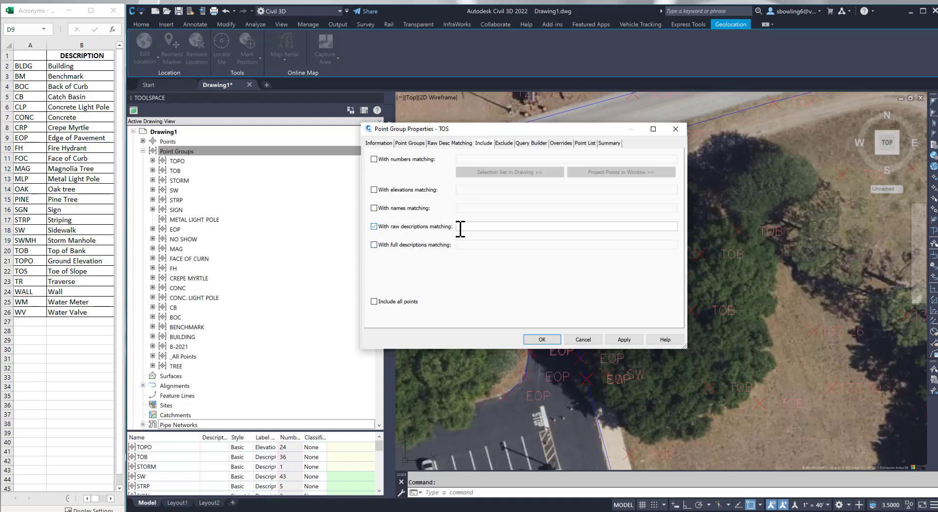
pyautogui.click(461, 226)
pyautogui.click(623, 339)
pyautogui.click(542, 340)
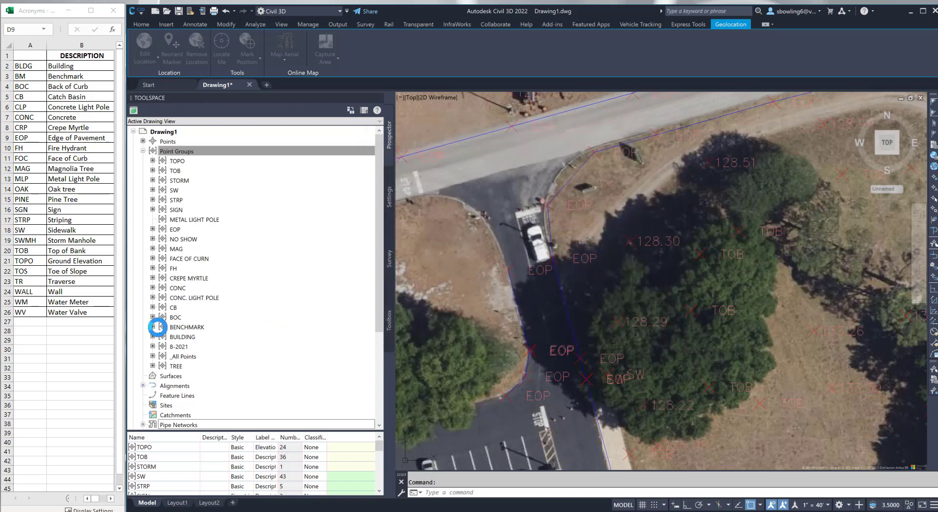
# Create a point group named TRAVERSE that includes points with raw descriptions matching TR
pyautogui.rightClick(179, 151)
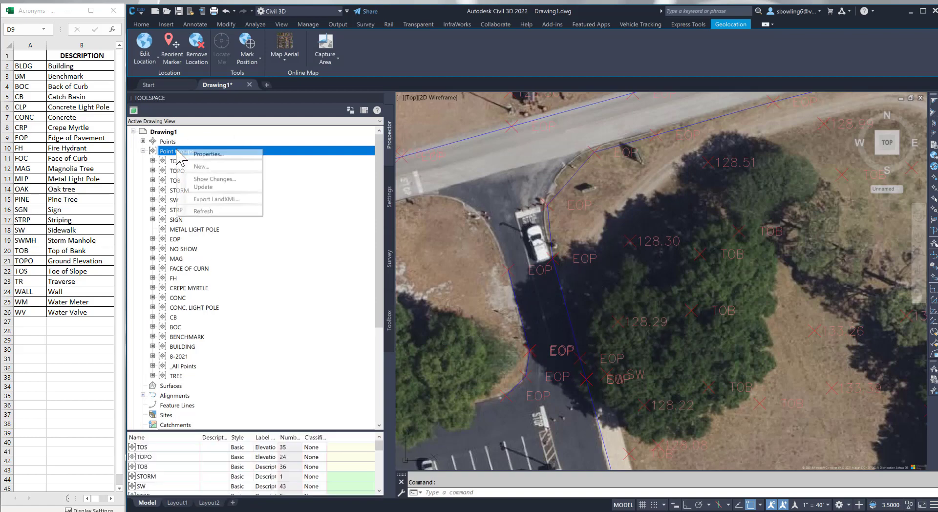
pyautogui.click(201, 166)
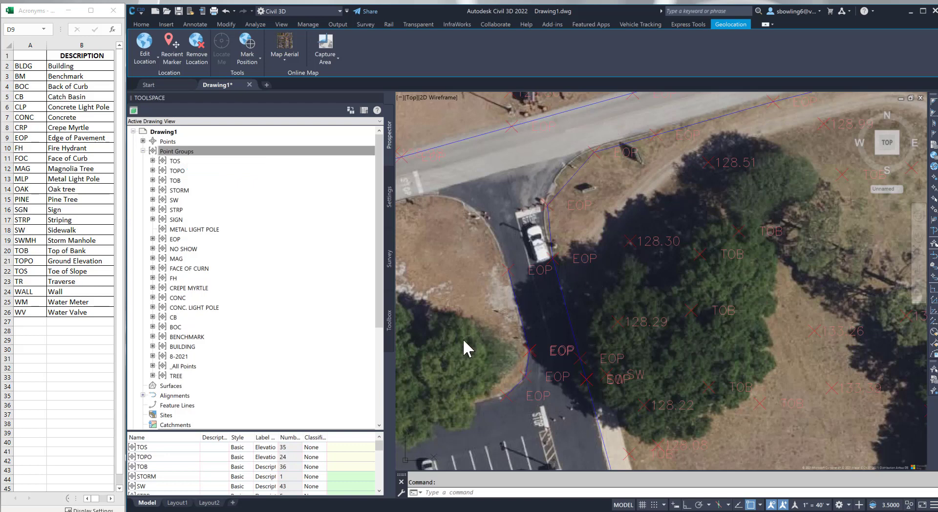
pyautogui.write('TRAVERSE')
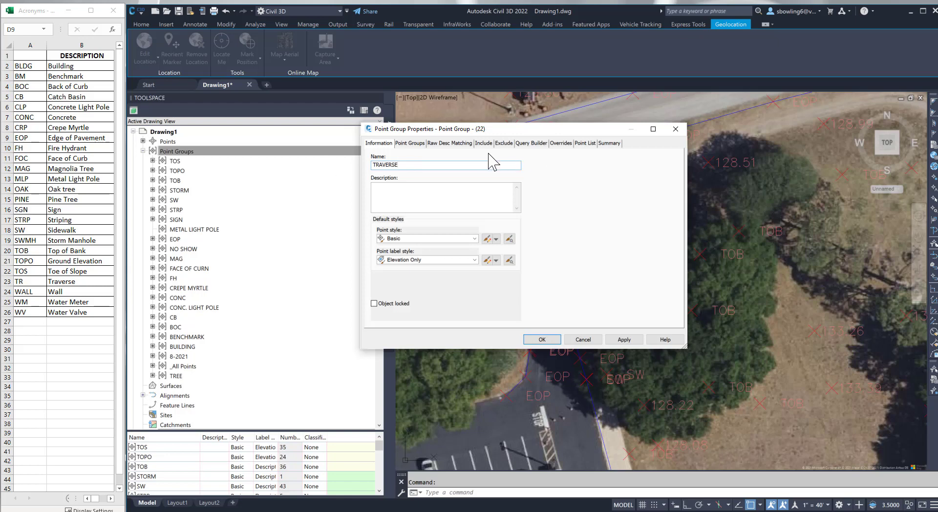
pyautogui.click(483, 143)
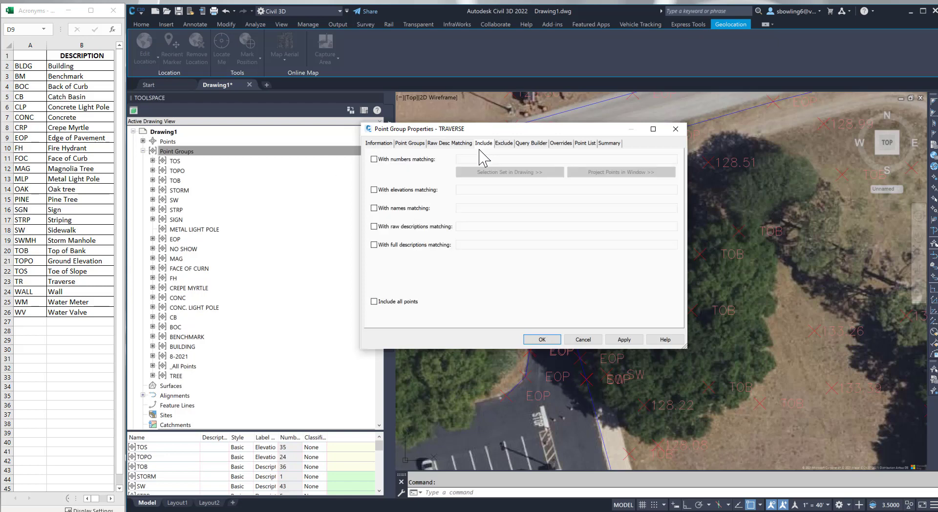
pyautogui.click(420, 226)
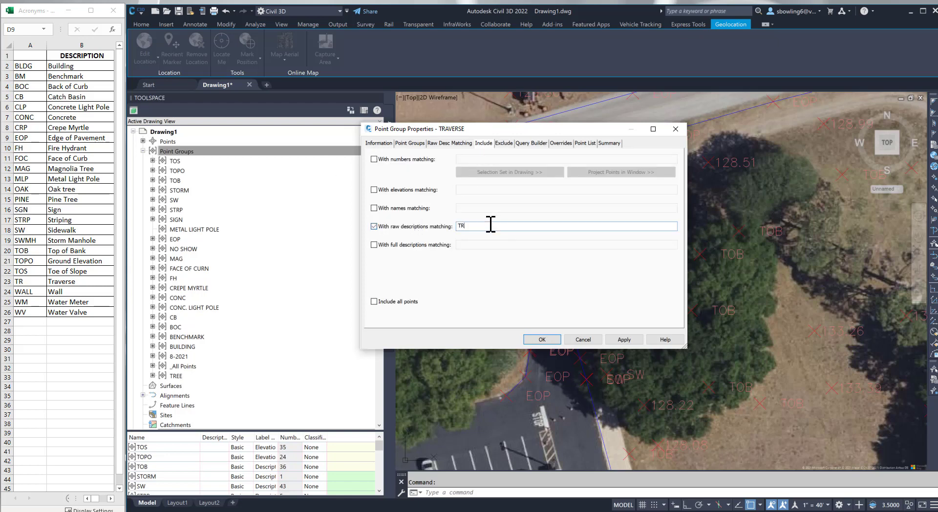
pyautogui.click(540, 340)
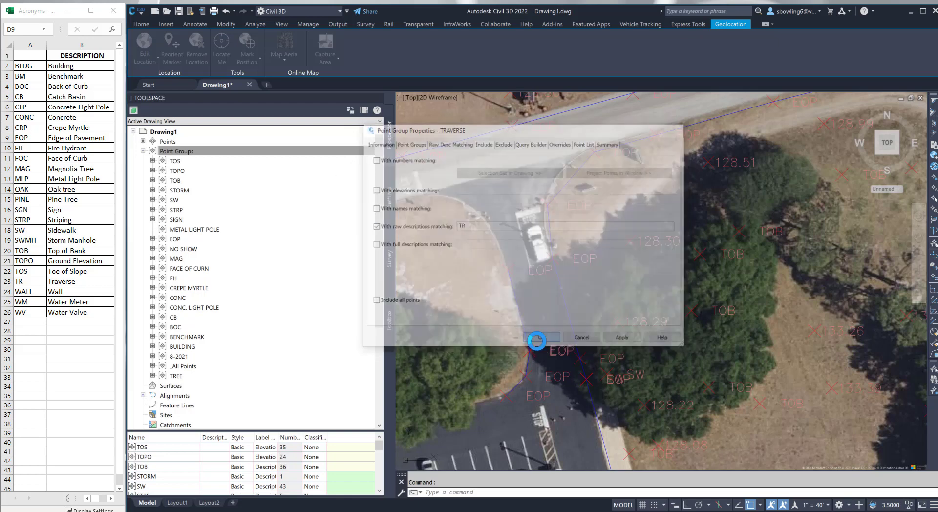
# Start a new point group named WALL and set its point label style to Description Only
pyautogui.rightClick(194, 152)
pyautogui.click(226, 169)
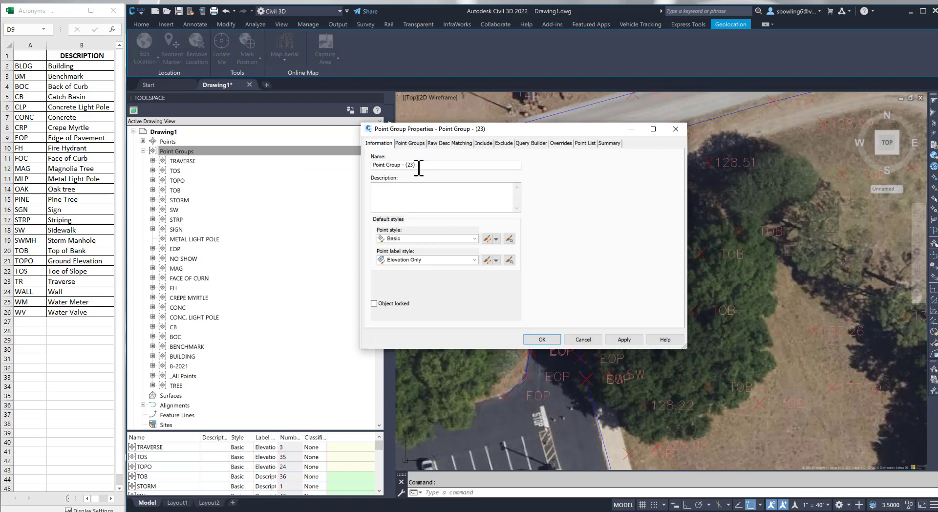
pyautogui.moveTo(419, 165); pyautogui.dragTo(372, 165)
pyautogui.write('WALL')
pyautogui.click(421, 259)
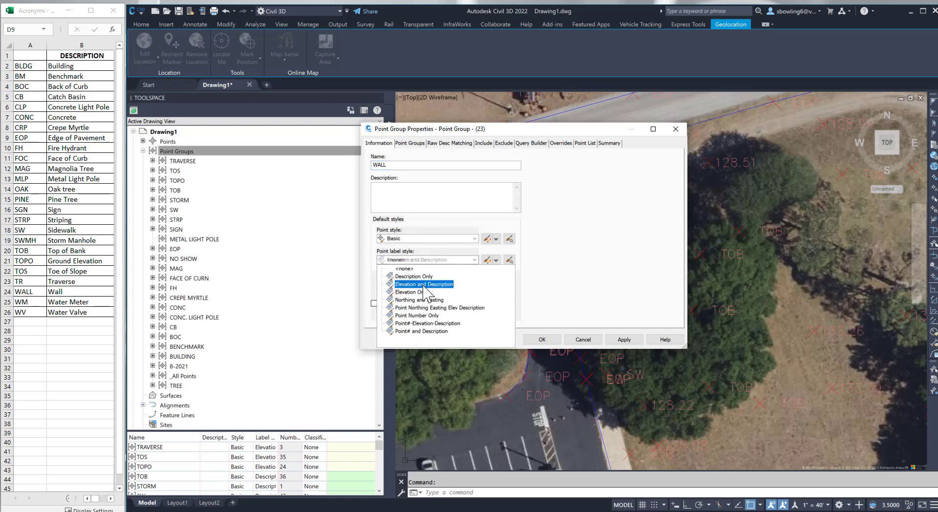
pyautogui.click(423, 273)
# Include points with raw descriptions matching WALL and create the wall group
pyautogui.click(483, 143)
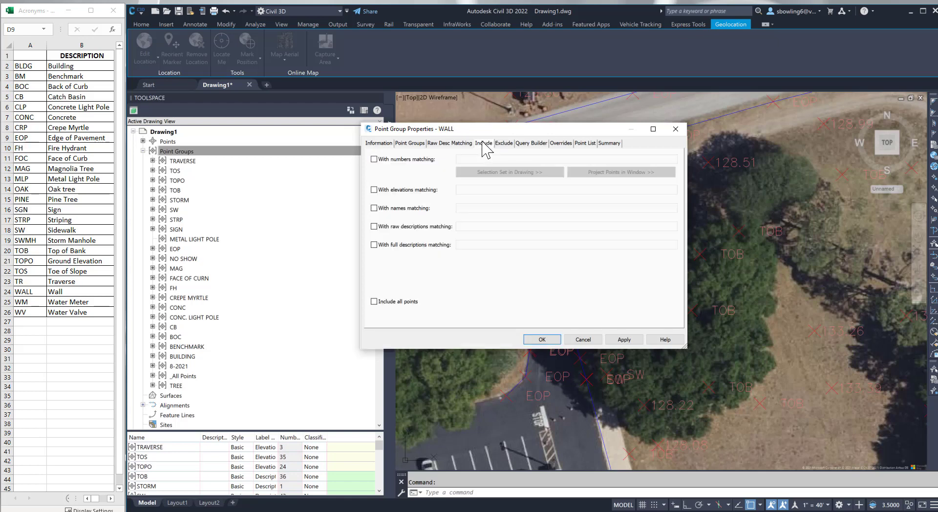
pyautogui.click(432, 245)
pyautogui.click(452, 230)
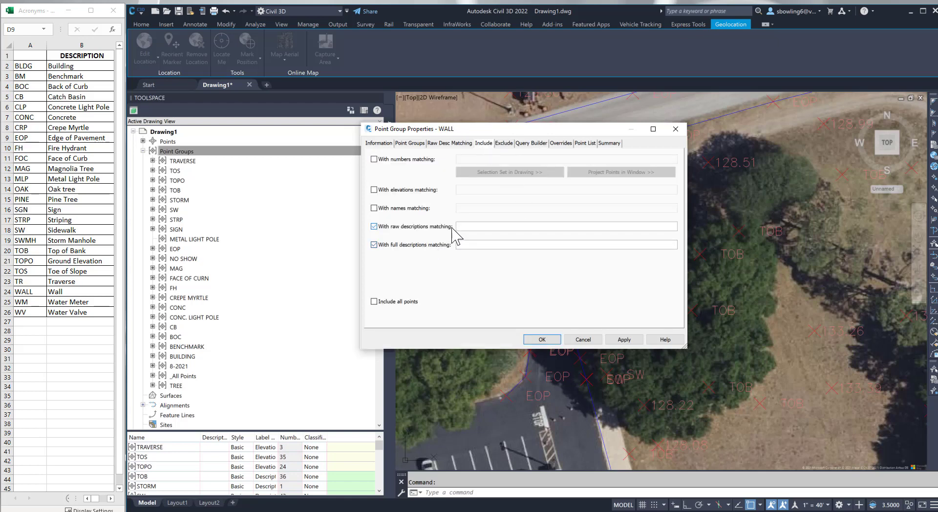
pyautogui.click(401, 245)
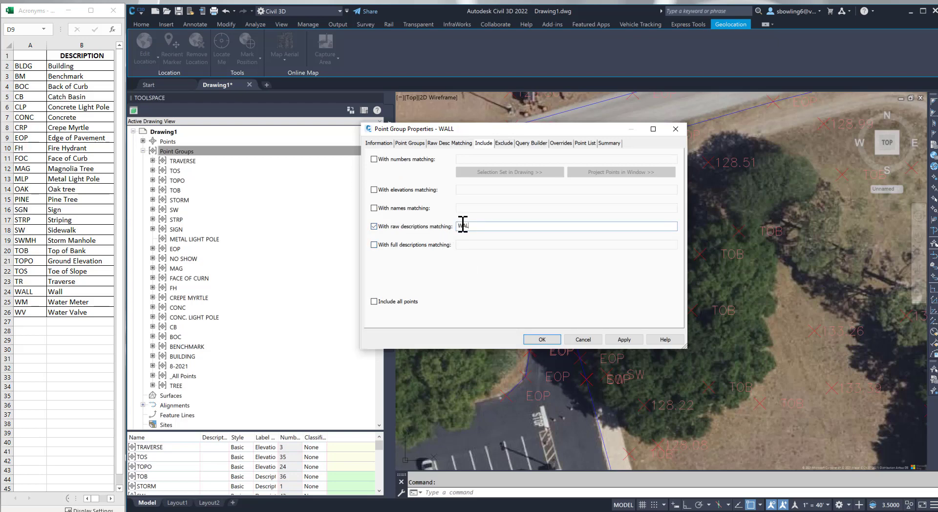
pyautogui.click(542, 339)
# Change the TRAVERSE point group's point label style to Description Only
pyautogui.click(183, 171)
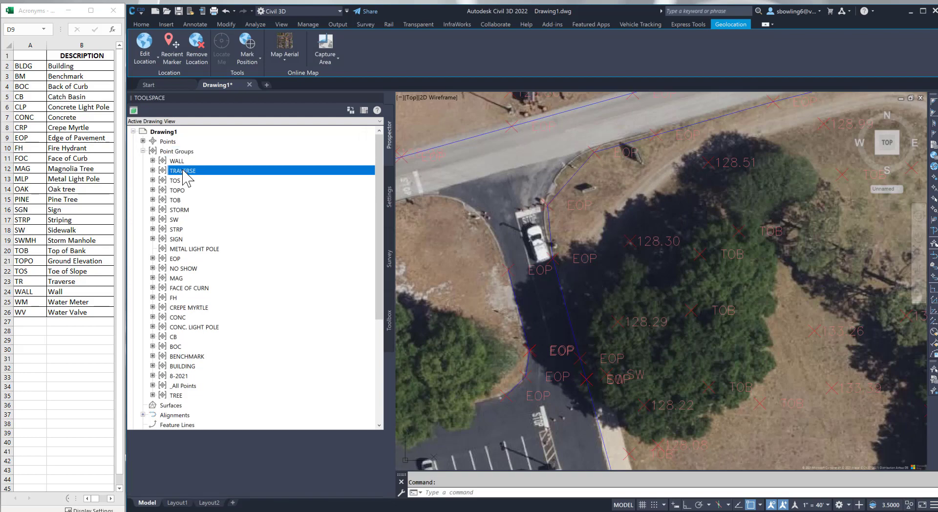
pyautogui.rightClick(183, 172)
pyautogui.click(208, 174)
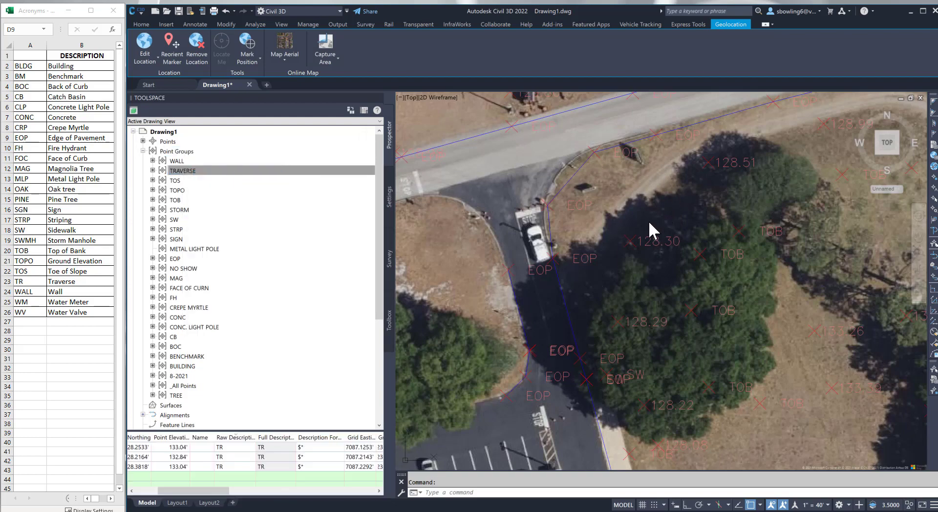
pyautogui.click(437, 260)
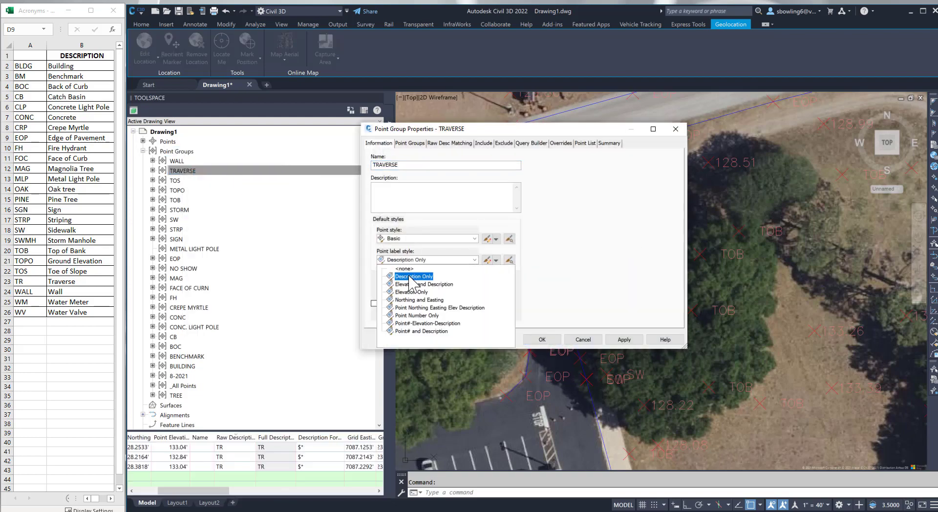
pyautogui.click(415, 276)
pyautogui.click(556, 340)
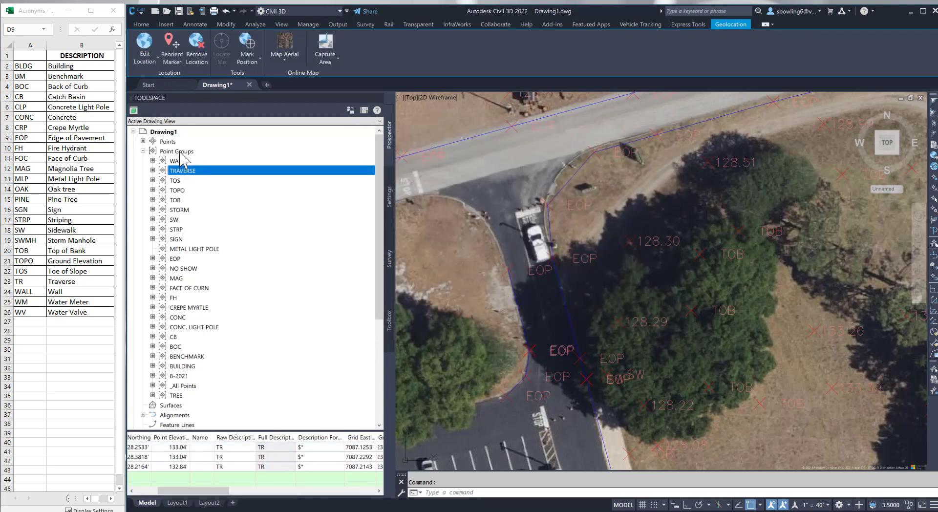
# Start a new point group named WATER METER and keep its point style set to Basic
pyautogui.rightClick(179, 151)
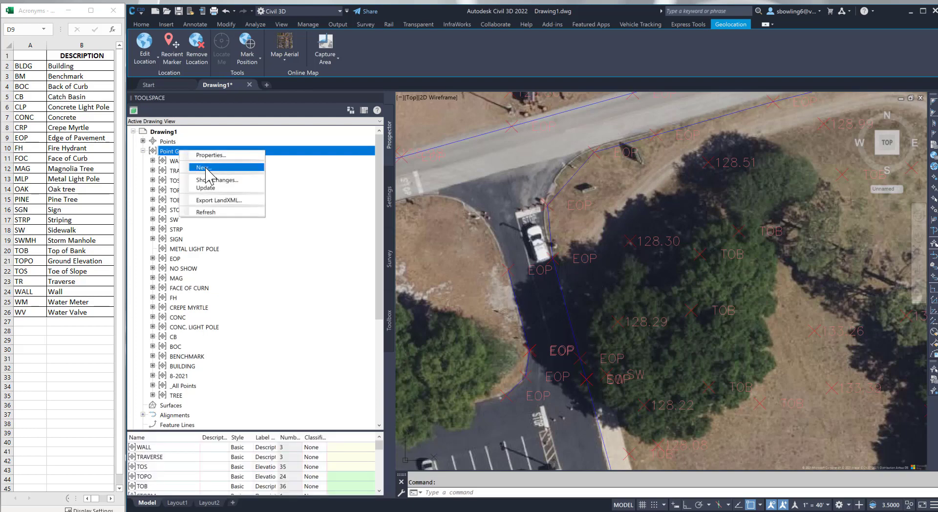
pyautogui.click(205, 168)
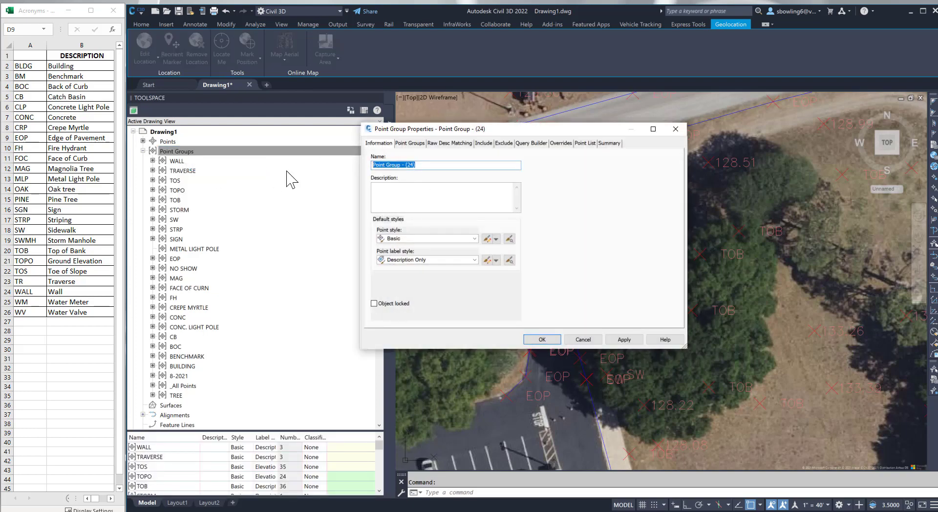
pyautogui.write('WATER METER')
pyautogui.click(420, 238)
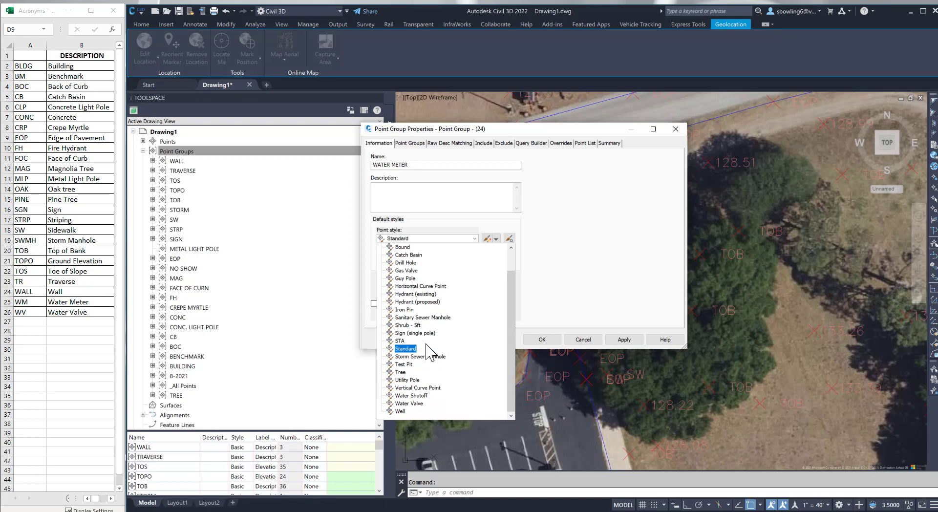
pyautogui.scroll(1, 430, 348)
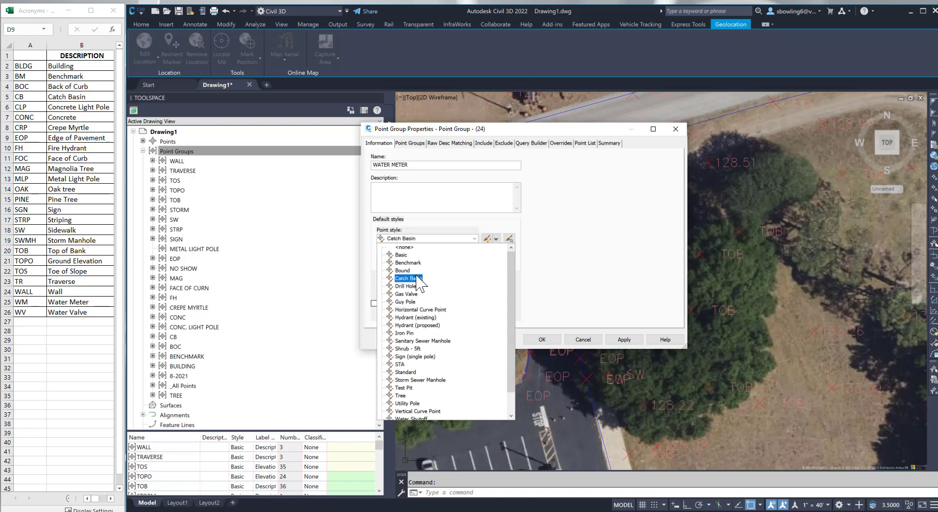
pyautogui.click(400, 255)
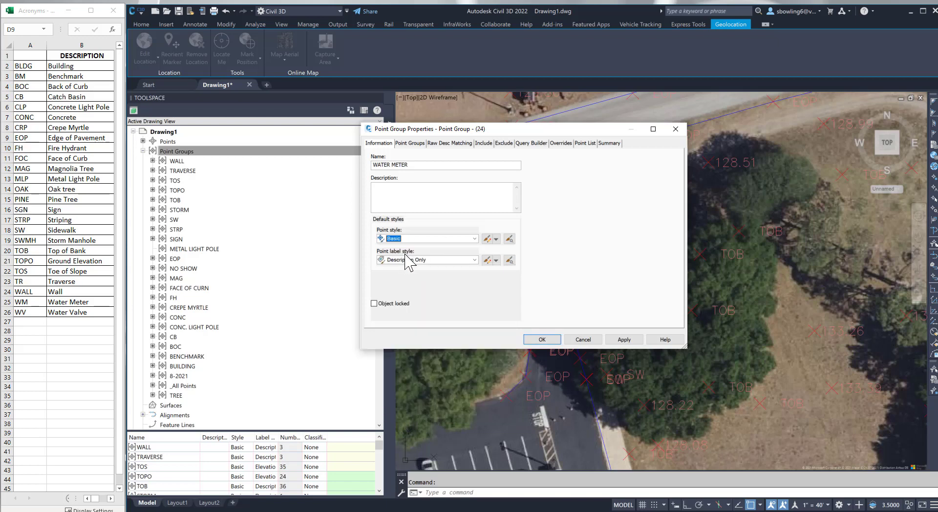
# Include points with raw descriptions matching WM and create the water meter group
pyautogui.click(484, 142)
pyautogui.click(429, 226)
pyautogui.click(479, 226)
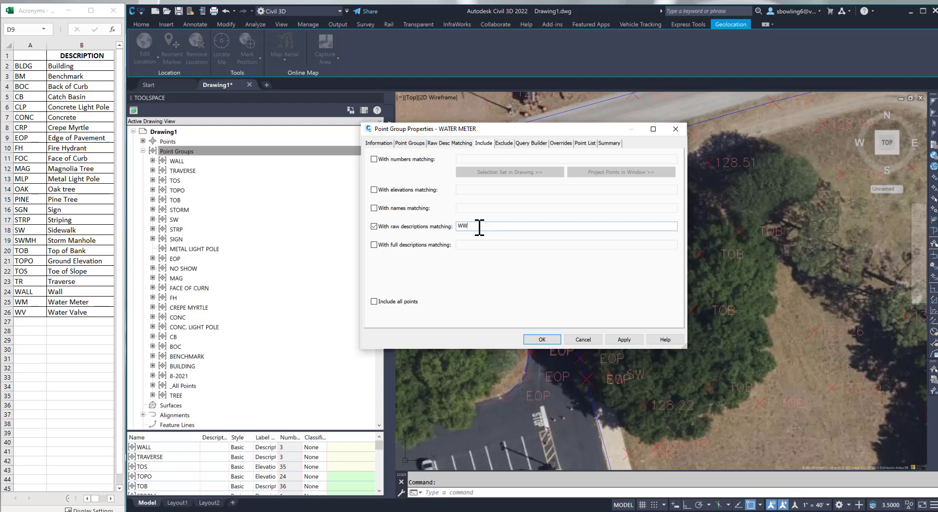
pyautogui.click(624, 341)
pyautogui.click(540, 339)
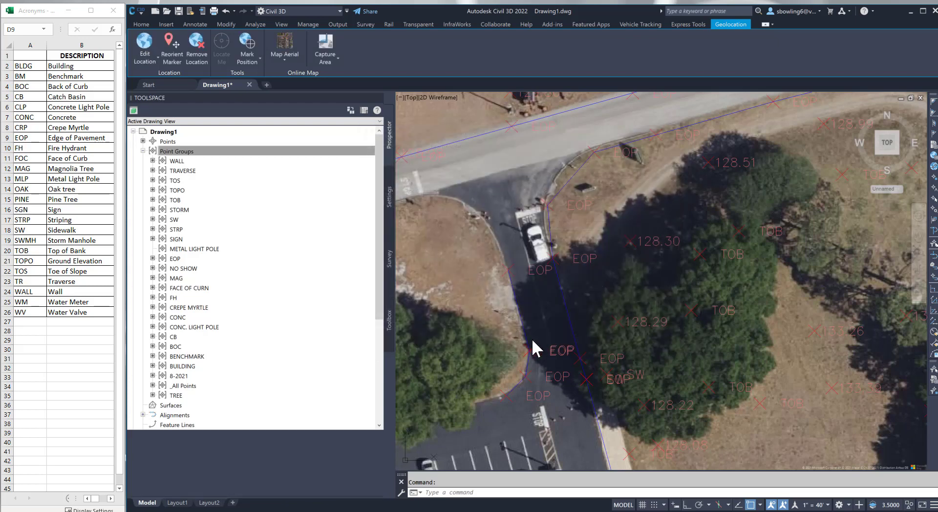
# Start a new point group named WATER VALVE and set its point style to Water Valve
pyautogui.rightClick(185, 152)
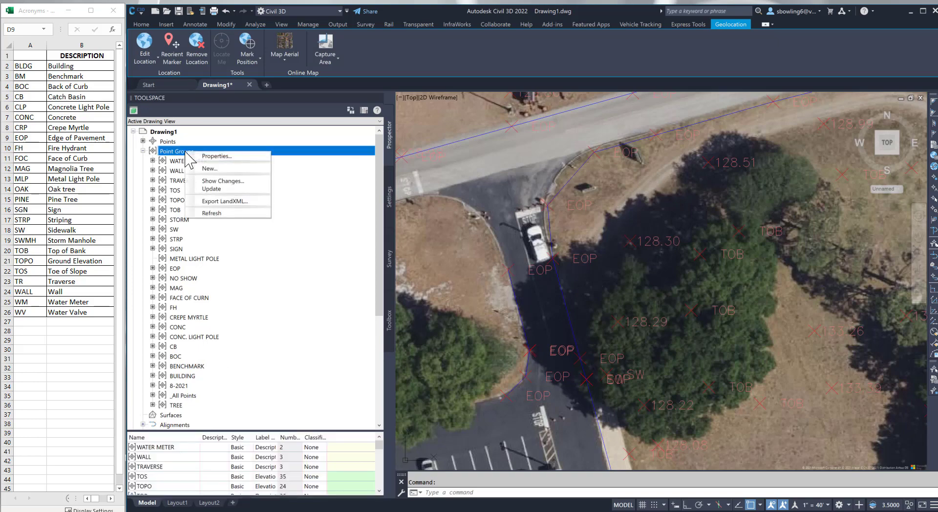
pyautogui.click(211, 168)
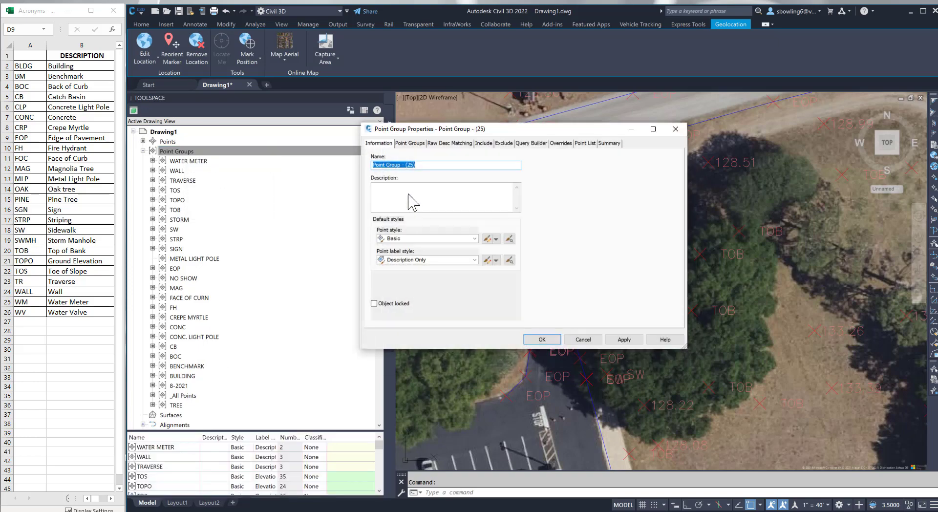
pyautogui.moveTo(419, 164); pyautogui.dragTo(272, 172)
pyautogui.write('WATER VALVE')
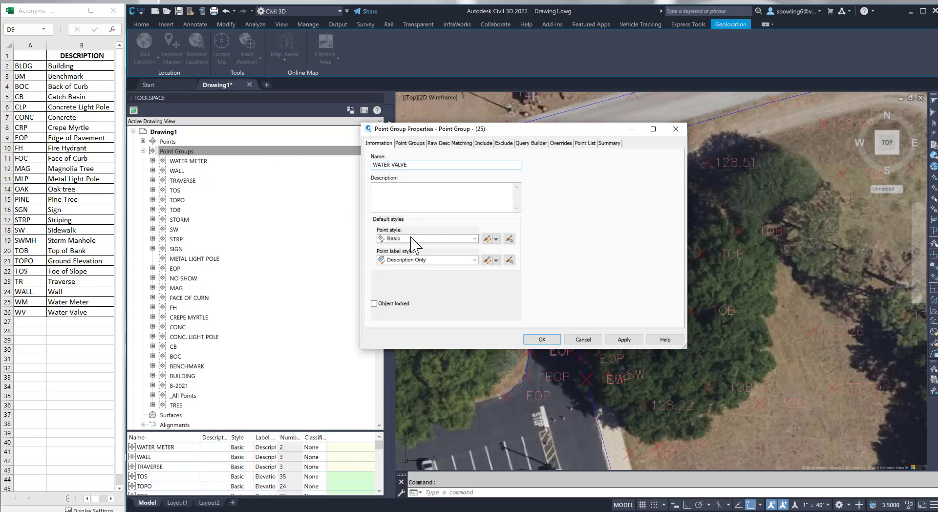
pyautogui.click(430, 238)
pyautogui.scroll(-3, 435, 344)
pyautogui.click(405, 410)
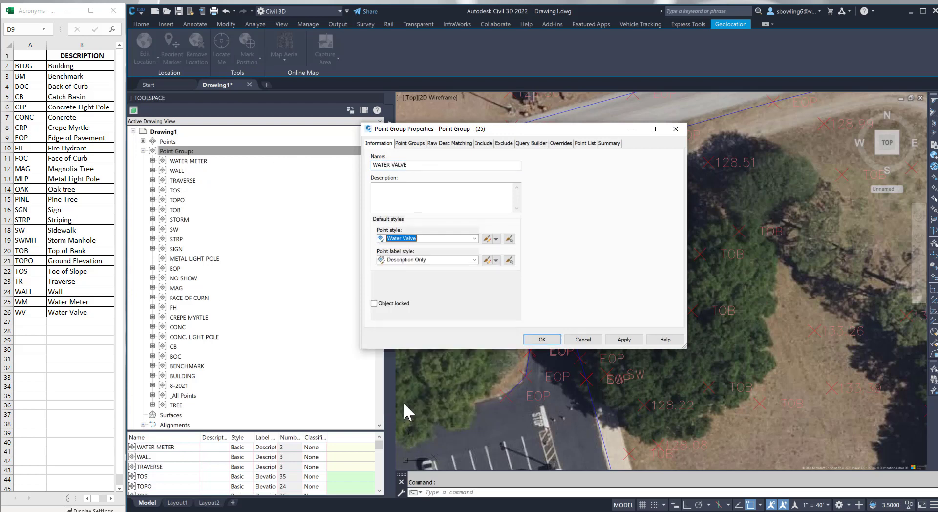
# Include points with raw descriptions matching WV and create the water valve group
pyautogui.click(483, 144)
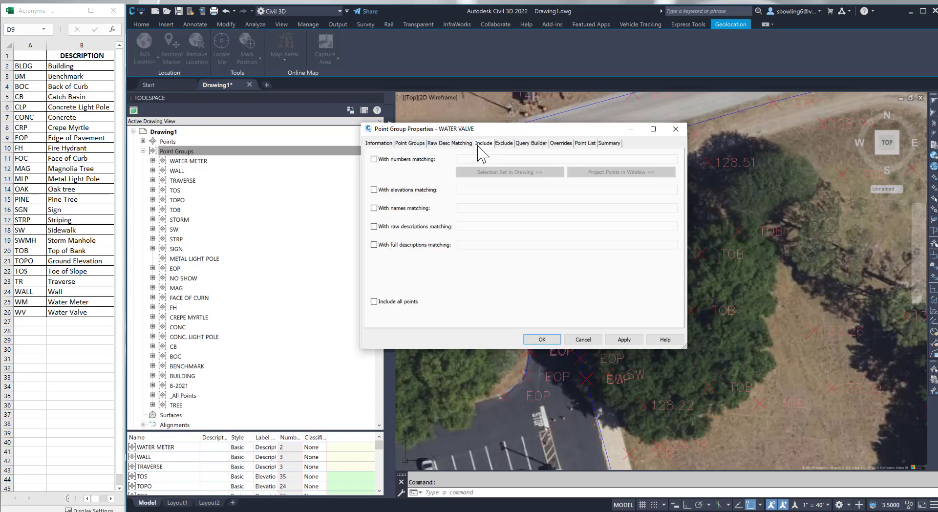
pyautogui.click(391, 227)
pyautogui.click(464, 226)
pyautogui.write('WV')
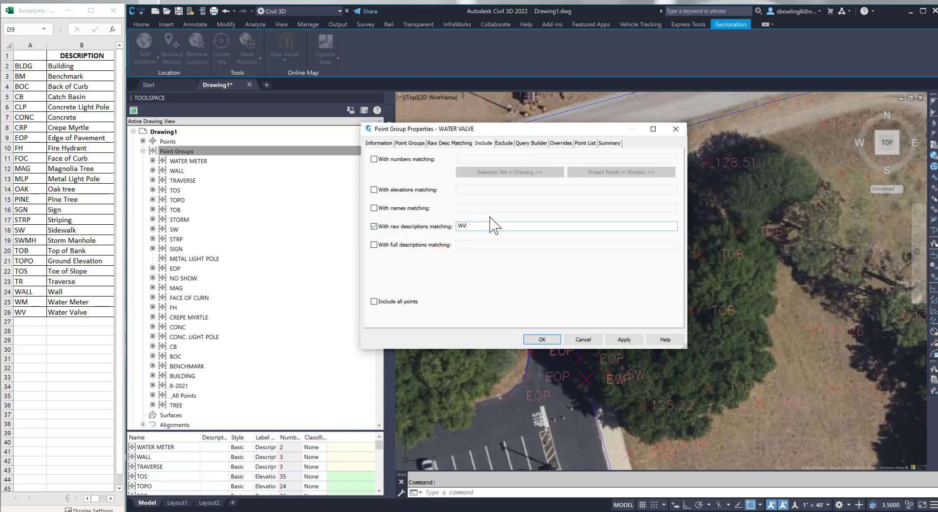
pyautogui.click(623, 339)
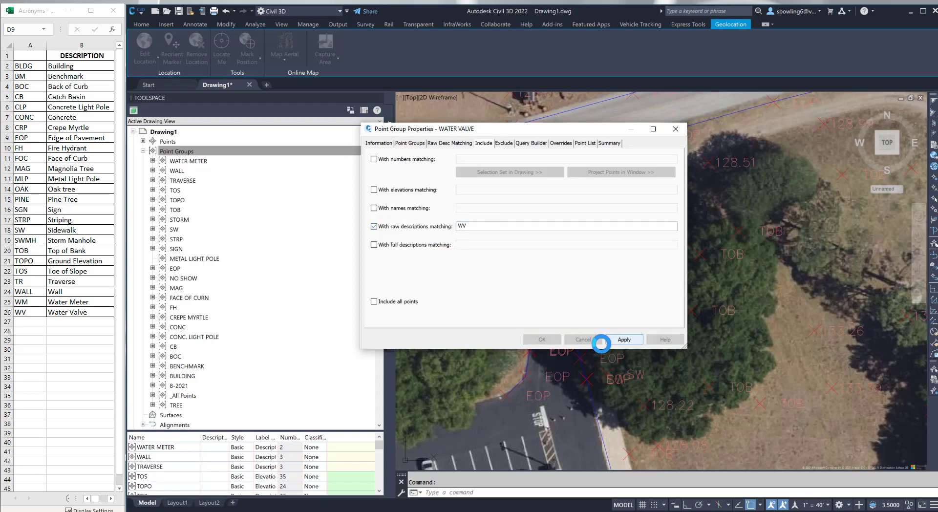
pyautogui.click(541, 339)
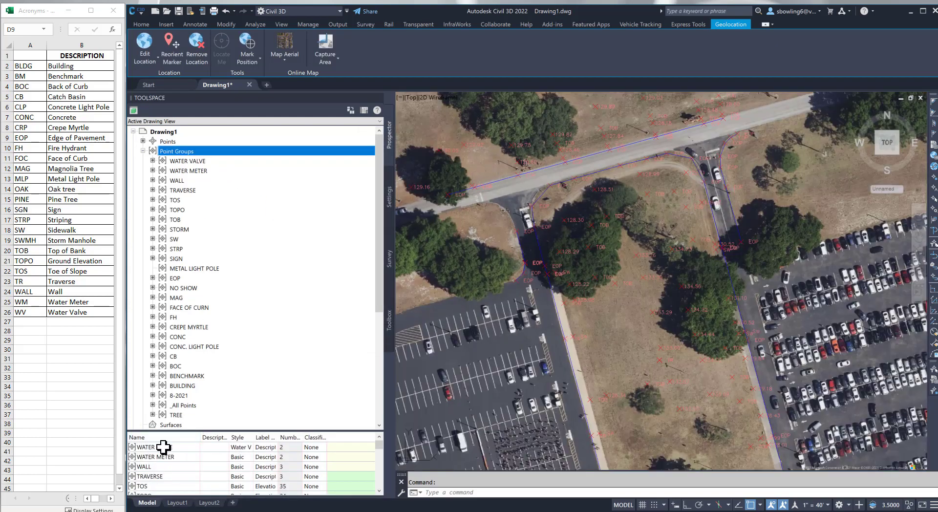
pyautogui.click(166, 447)
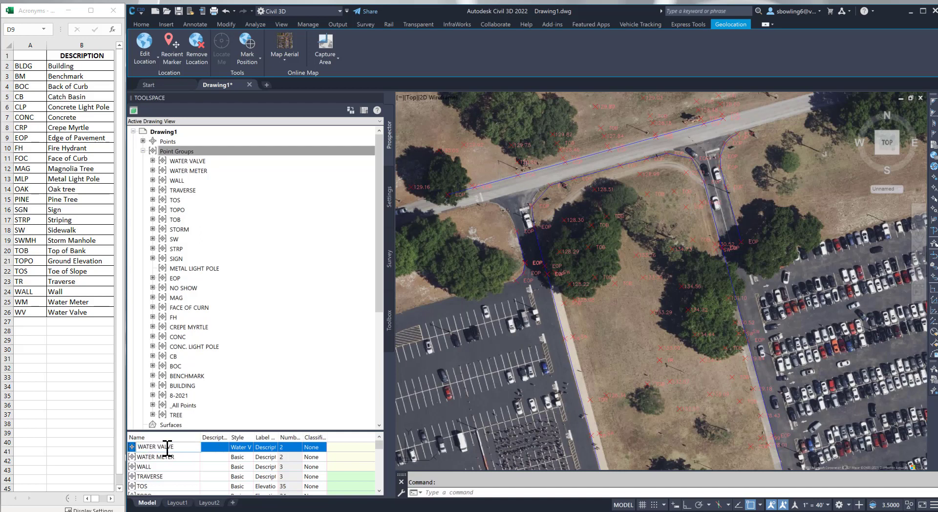
pyautogui.click(268, 447)
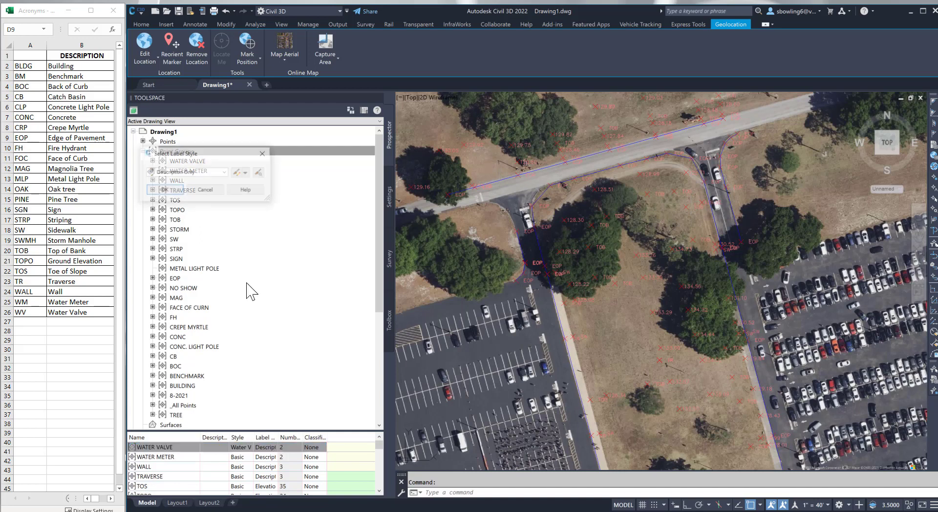
pyautogui.click(204, 190)
# List the WATER VALVE group's points for editing, zoom the drawing to point 2070, and close the list
pyautogui.click(196, 161)
pyautogui.rightClick(196, 162)
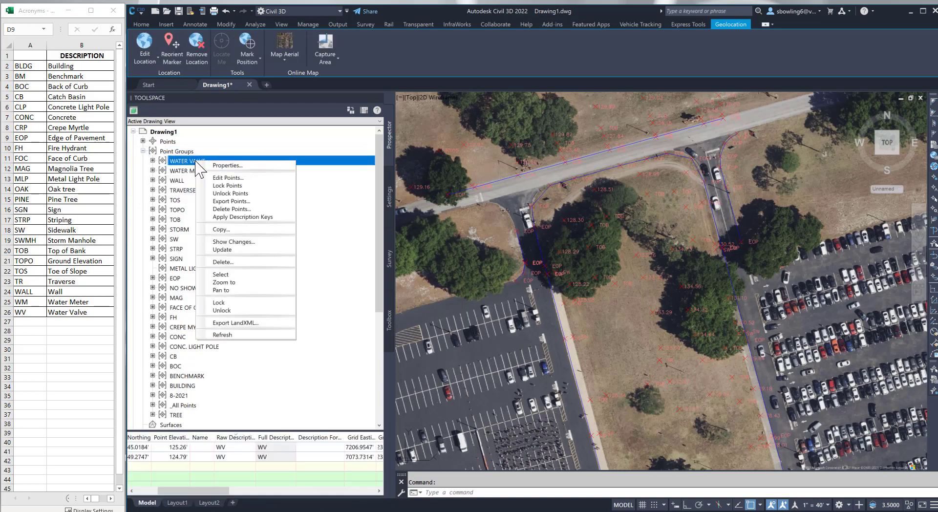
pyautogui.click(239, 179)
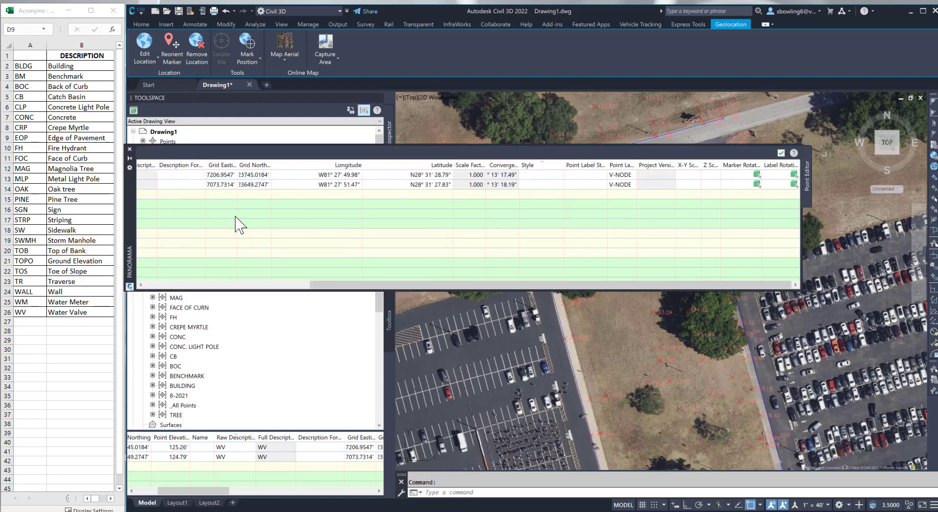
pyautogui.click(265, 285)
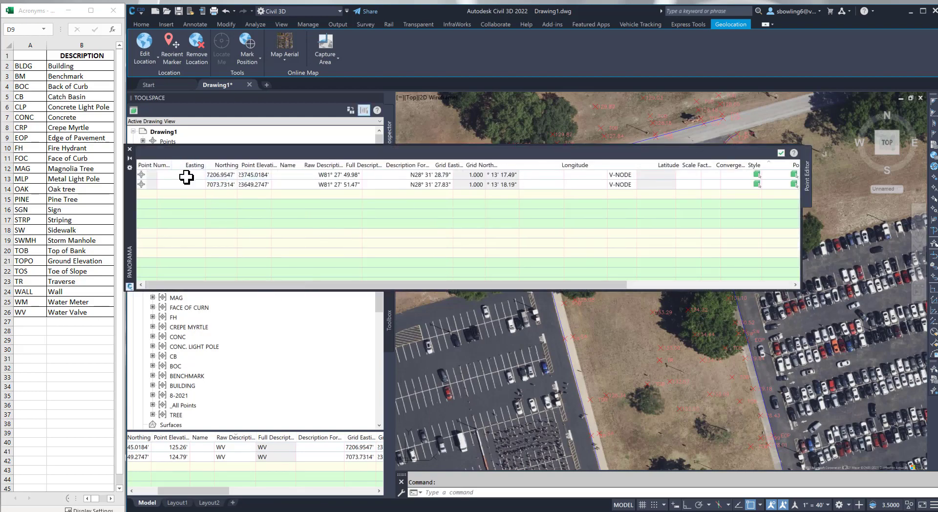
pyautogui.rightClick(186, 177)
pyautogui.click(230, 237)
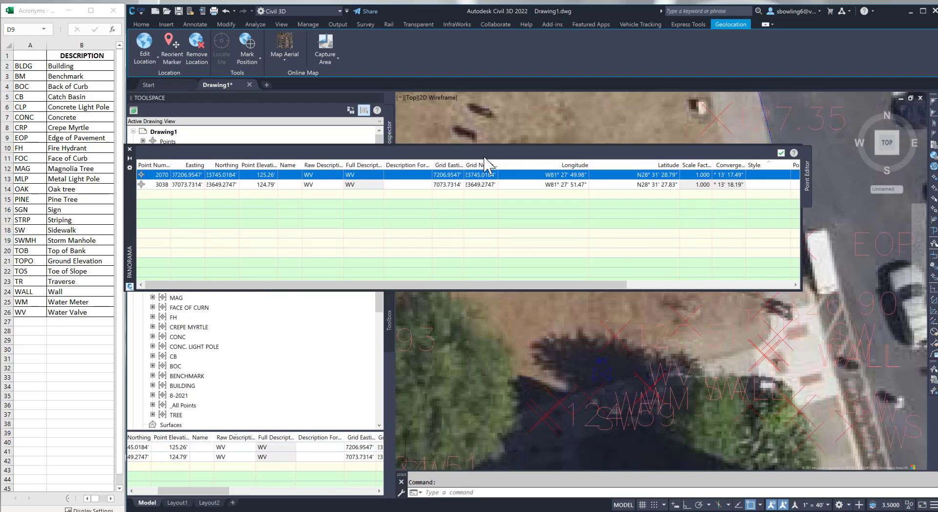
pyautogui.click(129, 149)
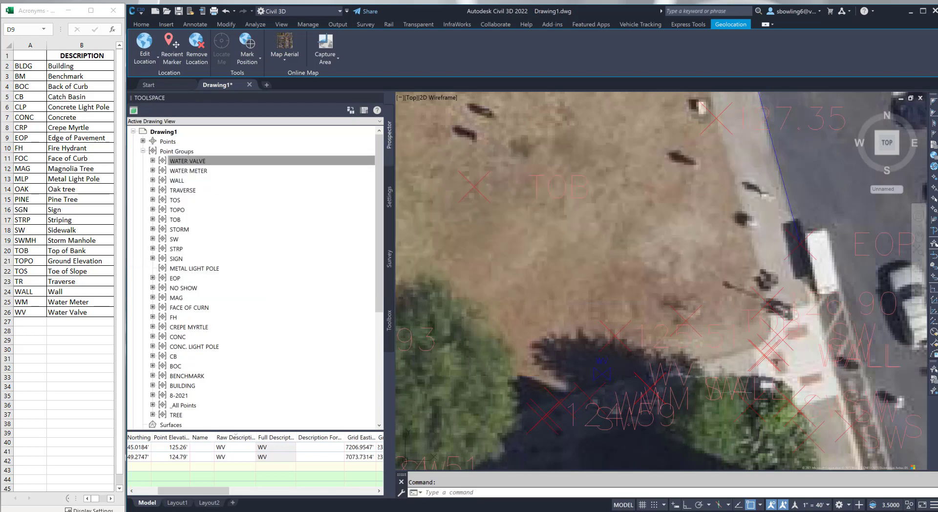
# Select the survey points next to the water valve in the drawing to check them, clearing the selection each time
pyautogui.click(589, 394)
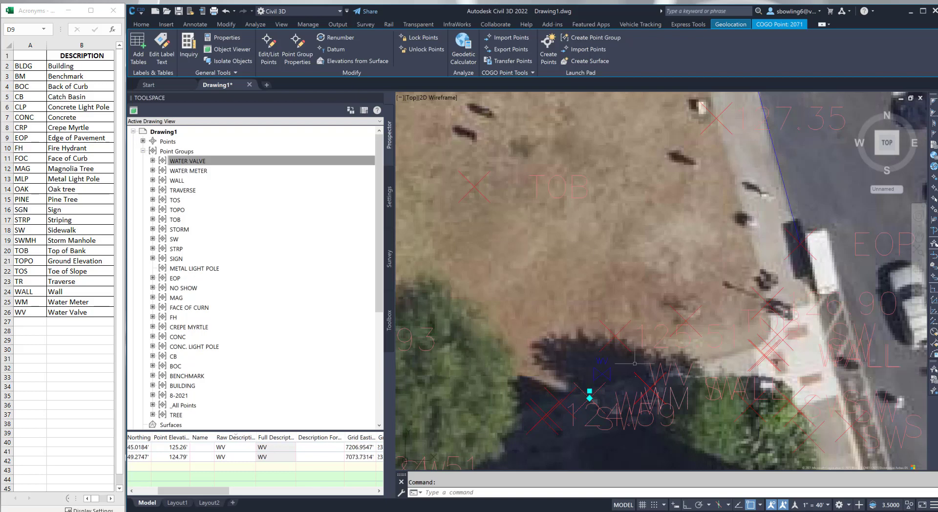
pyautogui.press('Escape')
pyautogui.click(624, 323)
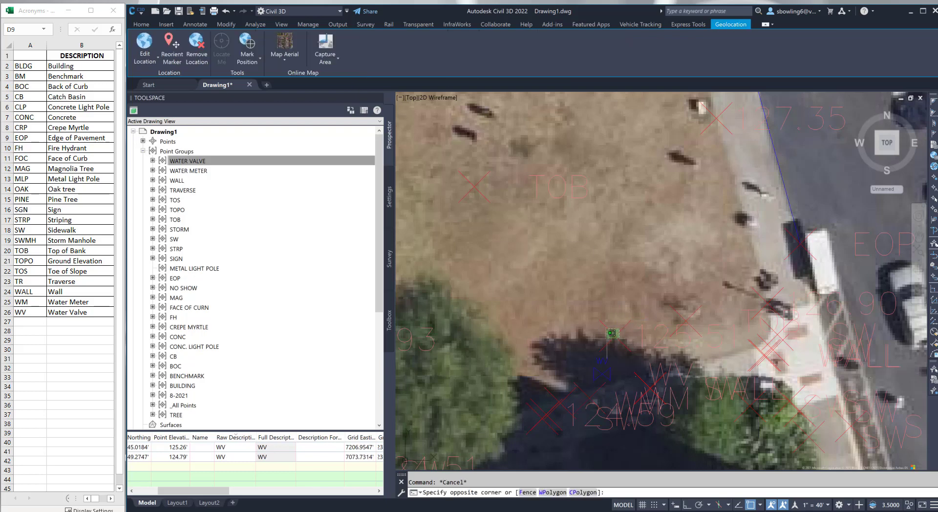
pyautogui.click(612, 333)
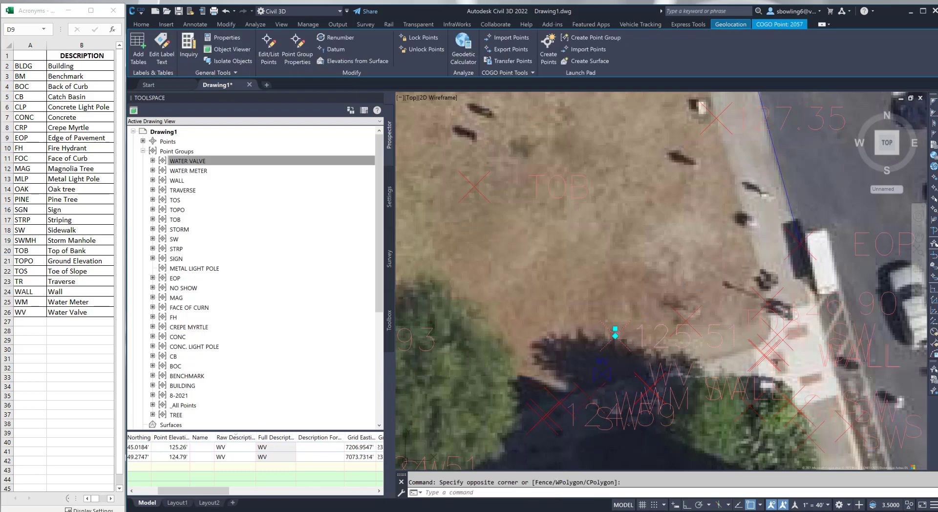
pyautogui.press('Escape')
# Display the properties of the TOB point just northeast of the water valve and enlarge the Civil 3D window to full screen
pyautogui.press('Return')
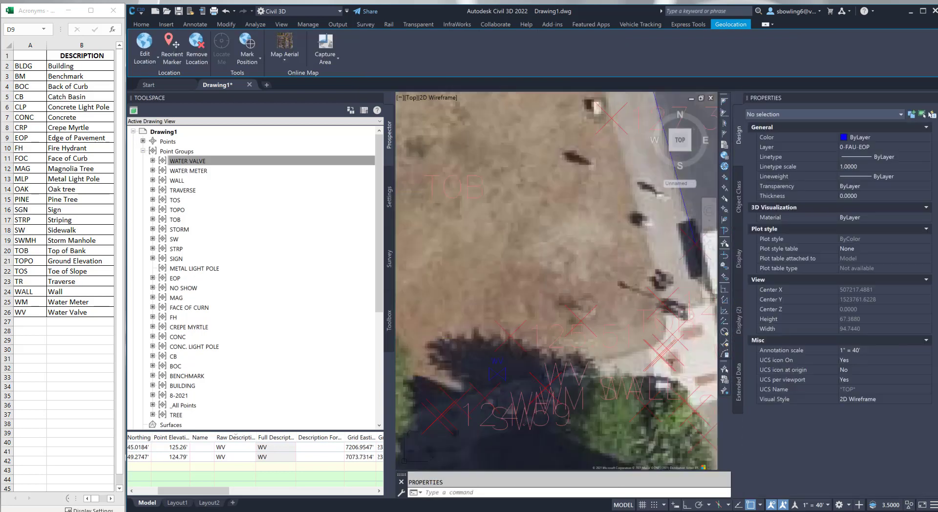
pyautogui.click(568, 303)
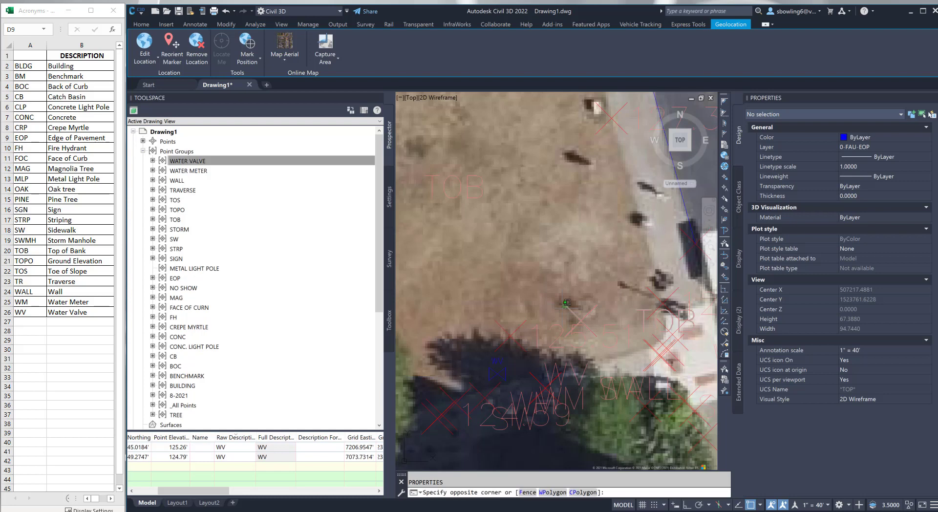
pyautogui.click(592, 334)
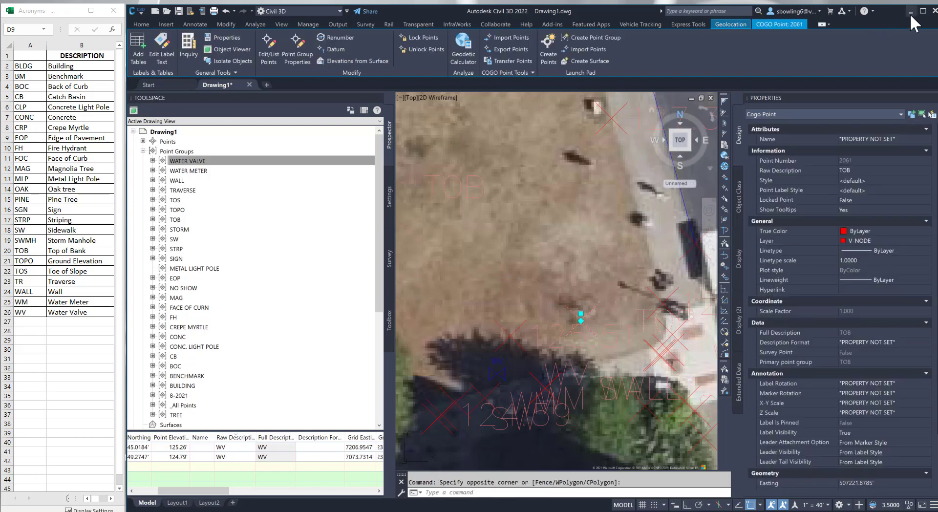
pyautogui.click(921, 11)
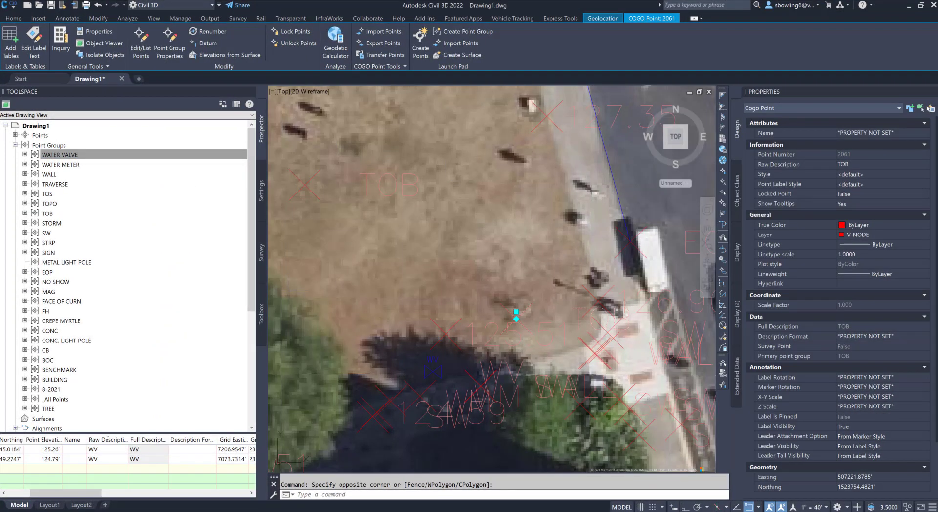
# Move the NO SHOW group to the top of the point group display order
pyautogui.scroll(-5, 492, 247)
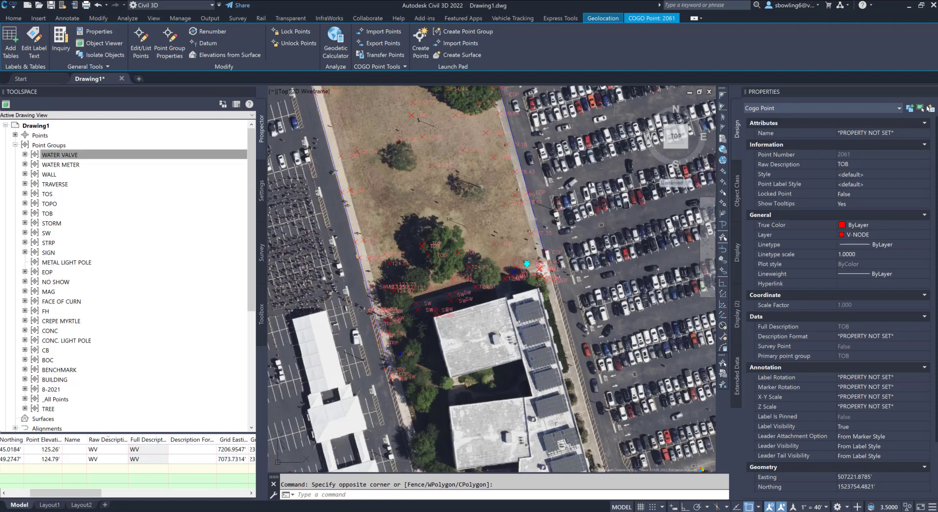
pyautogui.scroll(-3, 420, 203)
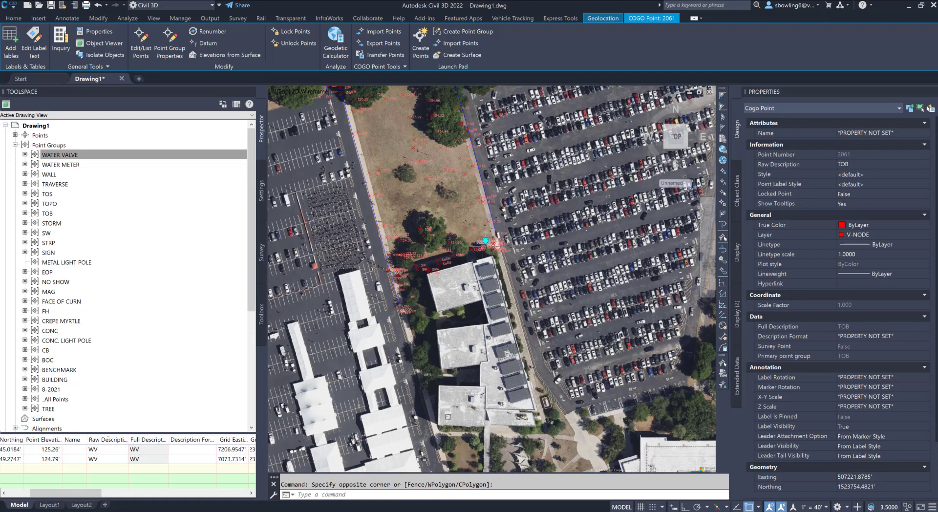
pyautogui.scroll(6, 490, 241)
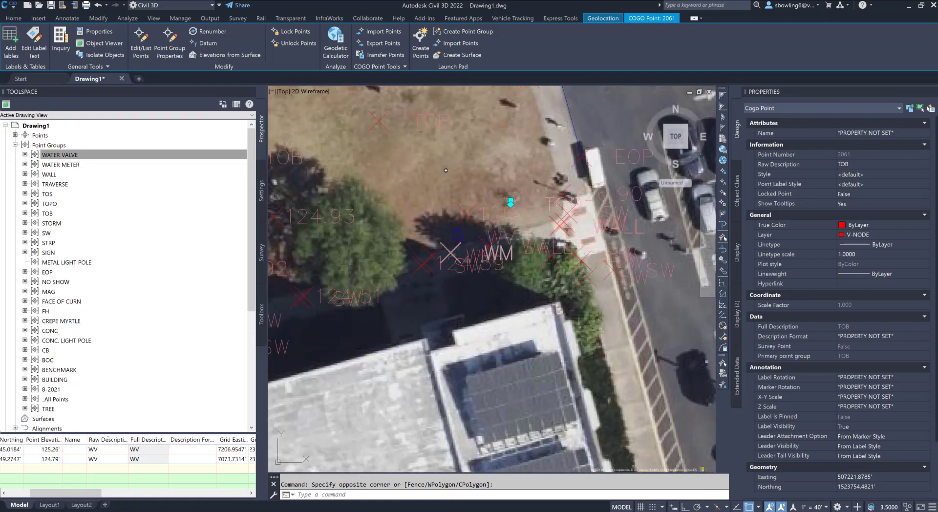
pyautogui.click(49, 145)
pyautogui.rightClick(62, 145)
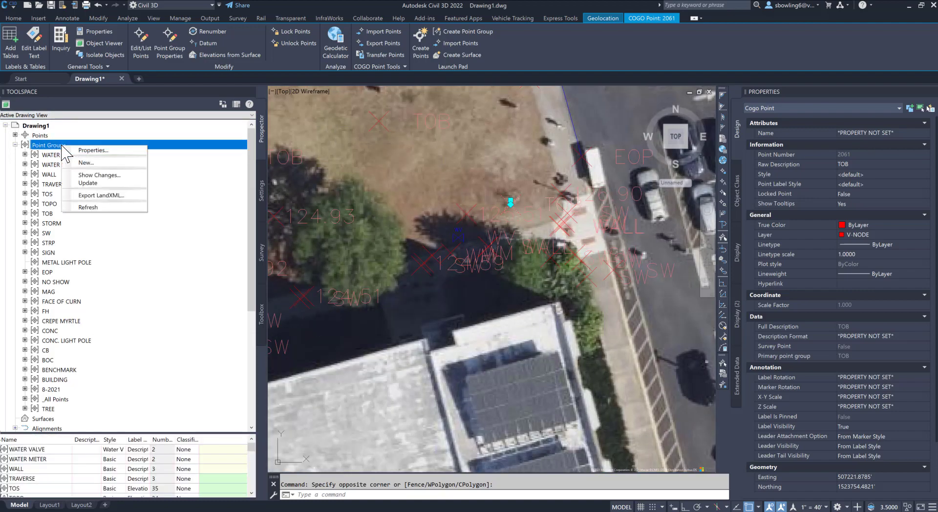
pyautogui.click(93, 150)
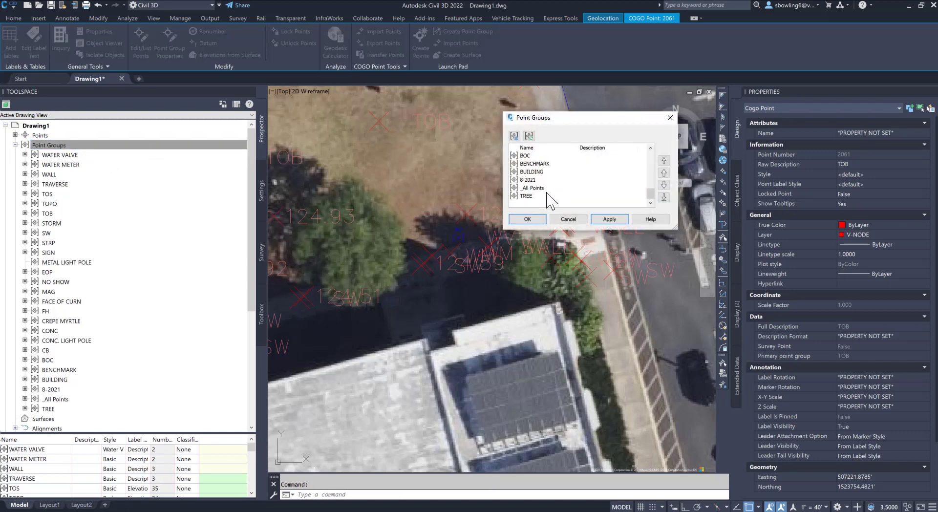
pyautogui.scroll(2, 546, 188)
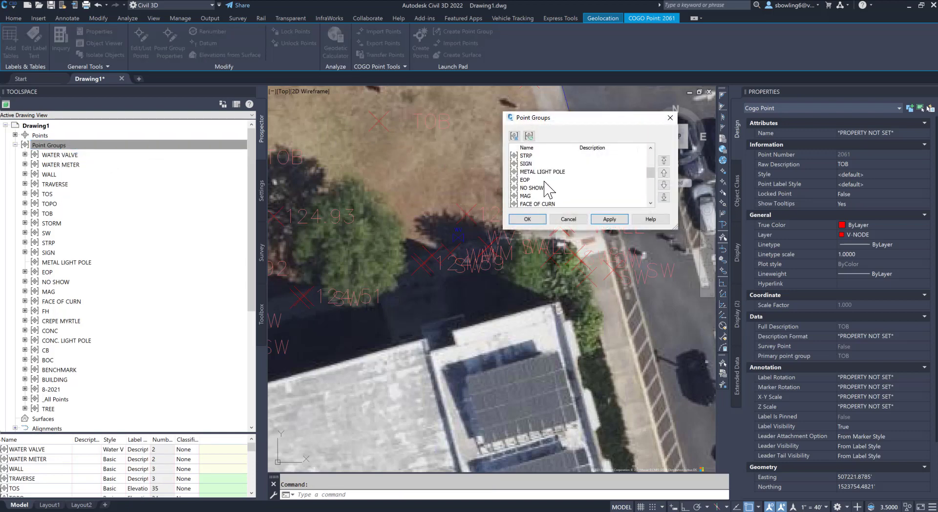
pyautogui.click(531, 188)
pyautogui.click(663, 160)
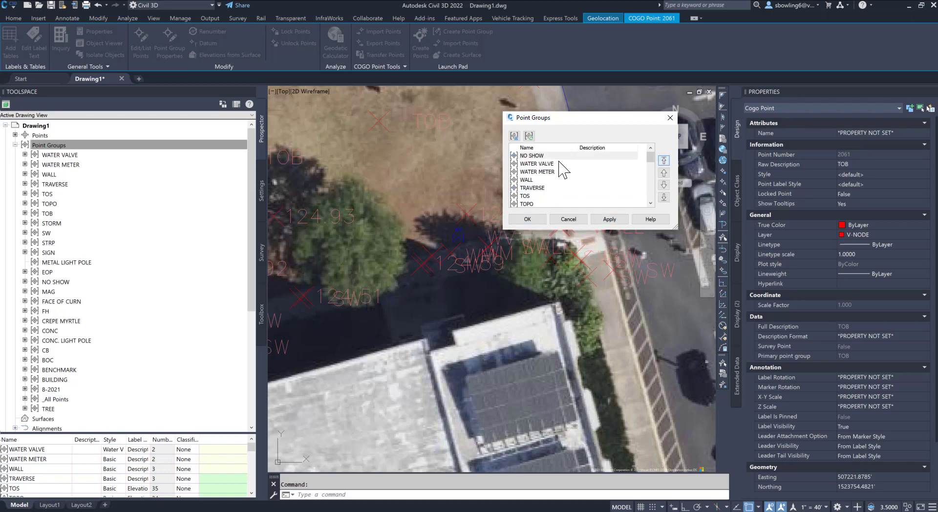
# Place the WATER METER group first in the display order, above NO SHOW, and accept the new order
pyautogui.click(542, 171)
pyautogui.click(663, 161)
pyautogui.click(528, 219)
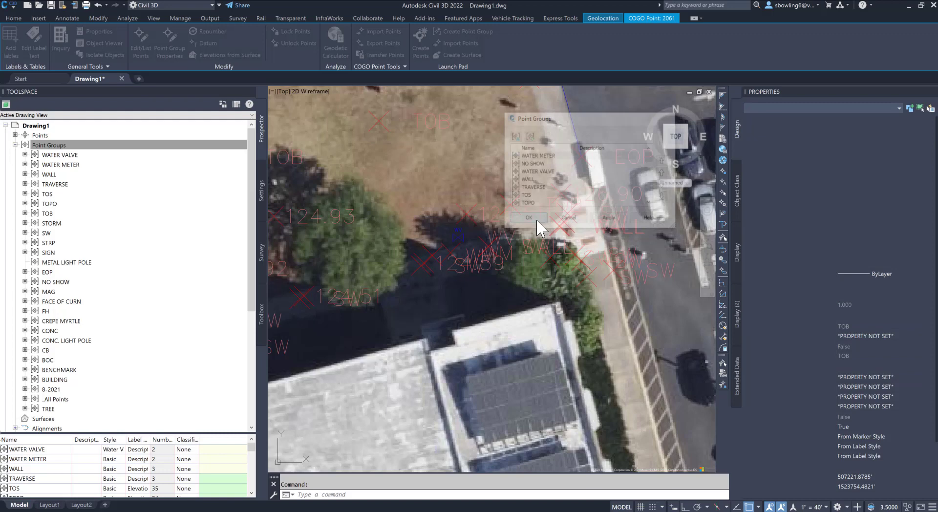
# Move the label of the western water meter point northwest, over the tree
pyautogui.click(508, 262)
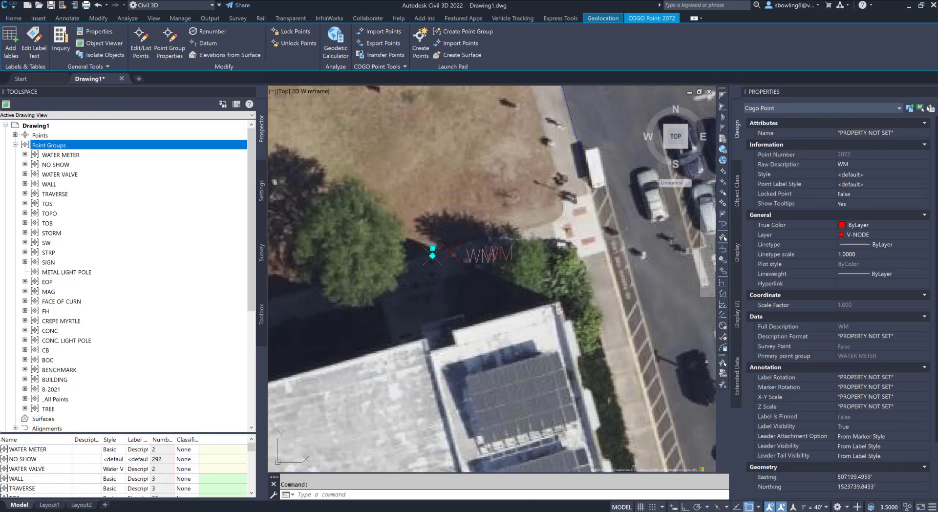
pyautogui.click(433, 248)
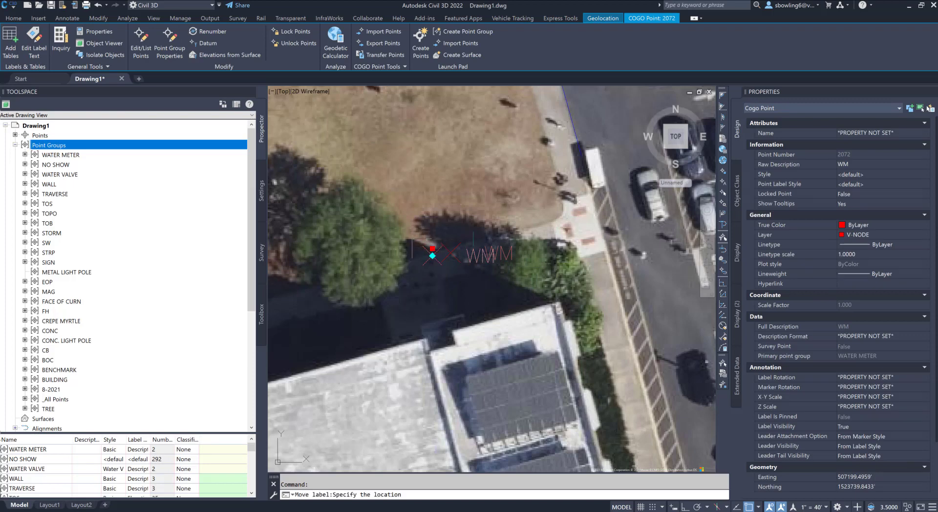
pyautogui.click(345, 216)
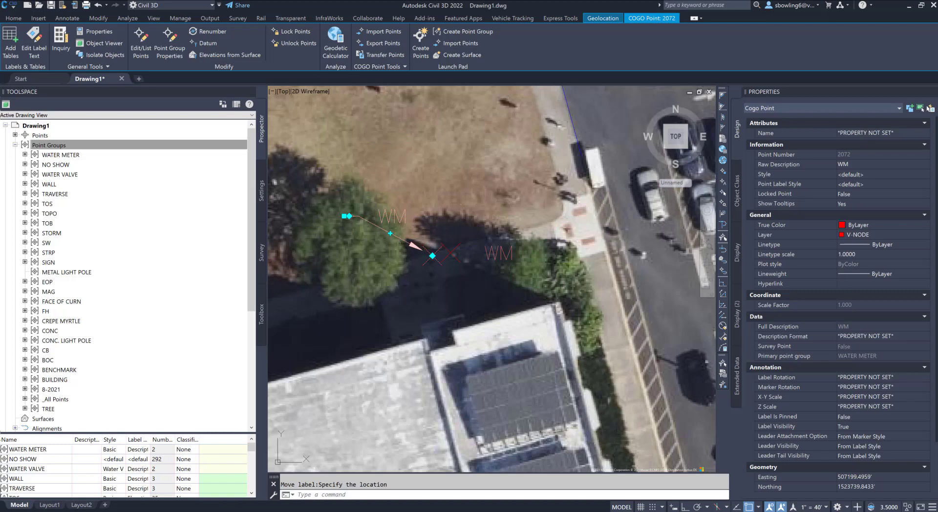
pyautogui.press('Escape')
pyautogui.rightClick(385, 211)
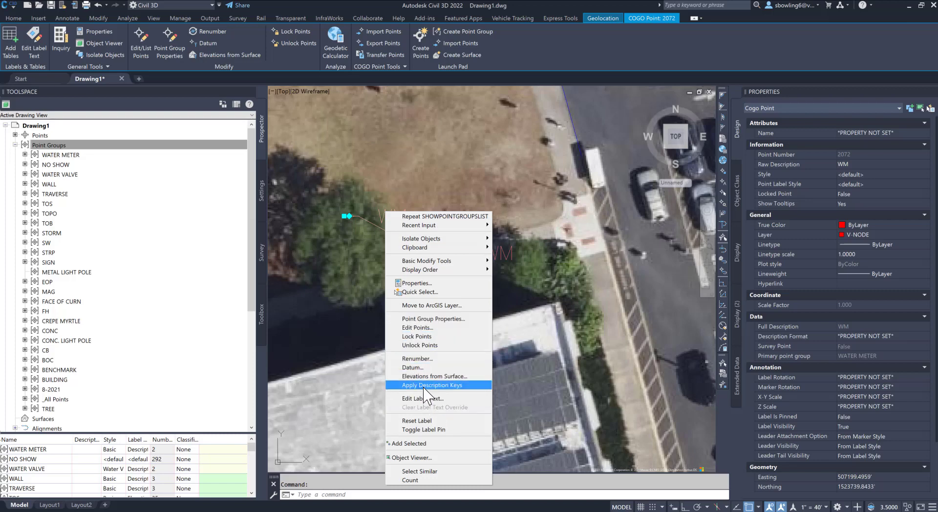
pyautogui.click(82, 115)
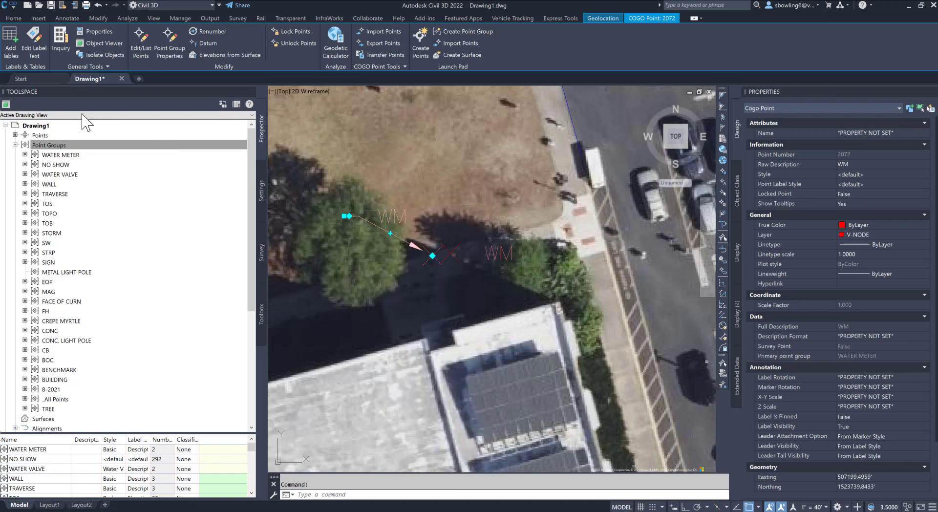
# Edit the WATER METER group's Description Only label style so its dragged state displays as Stacked Text, and apply the change
pyautogui.click(60, 155)
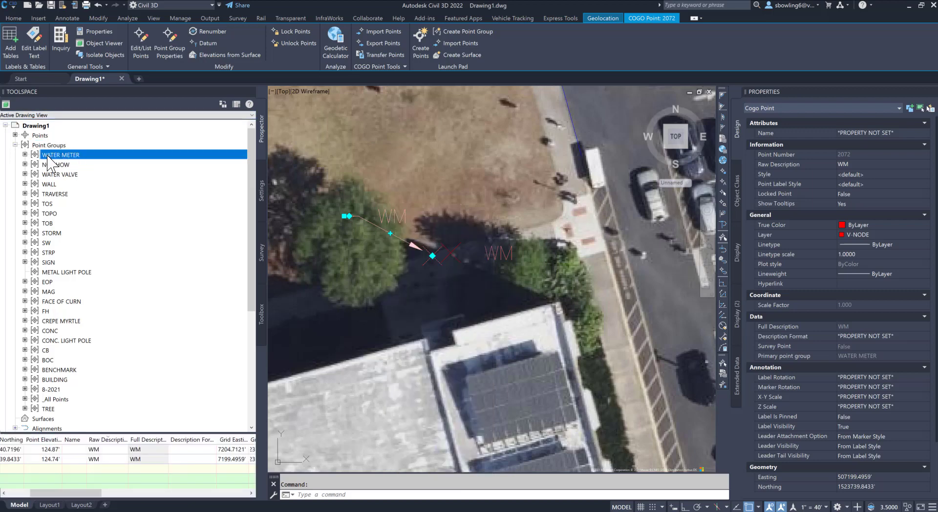
pyautogui.rightClick(49, 158)
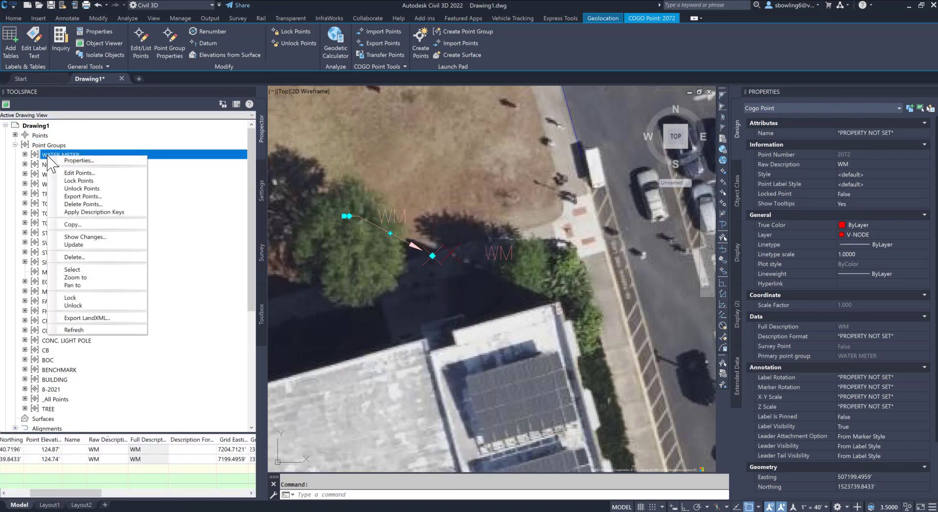
pyautogui.click(73, 160)
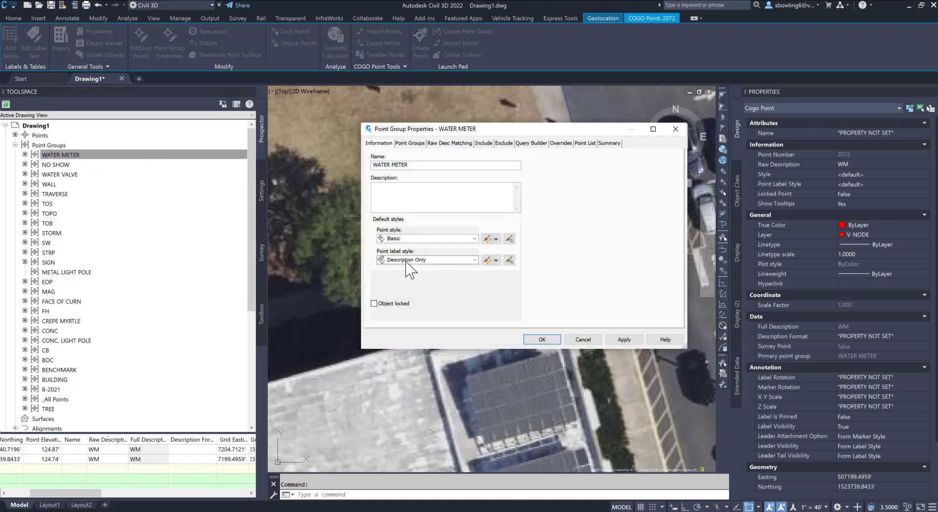
pyautogui.click(496, 260)
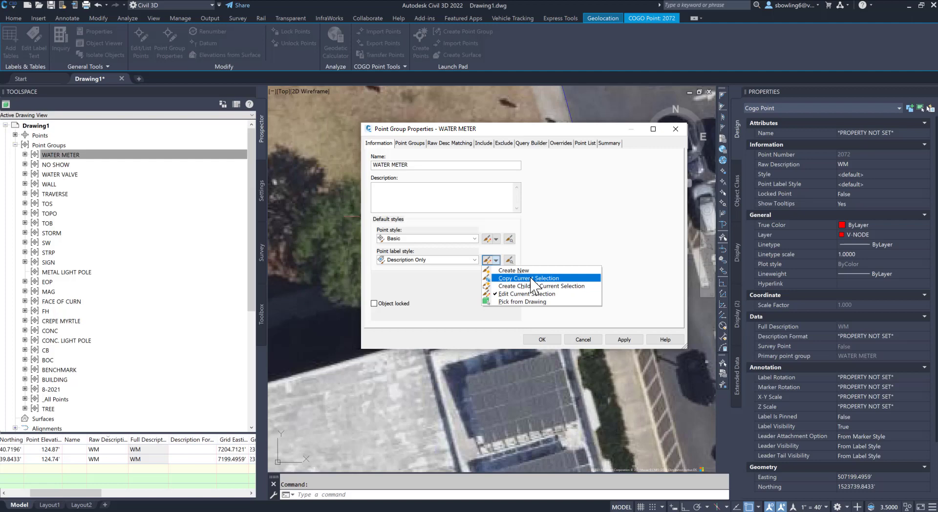
pyautogui.click(517, 294)
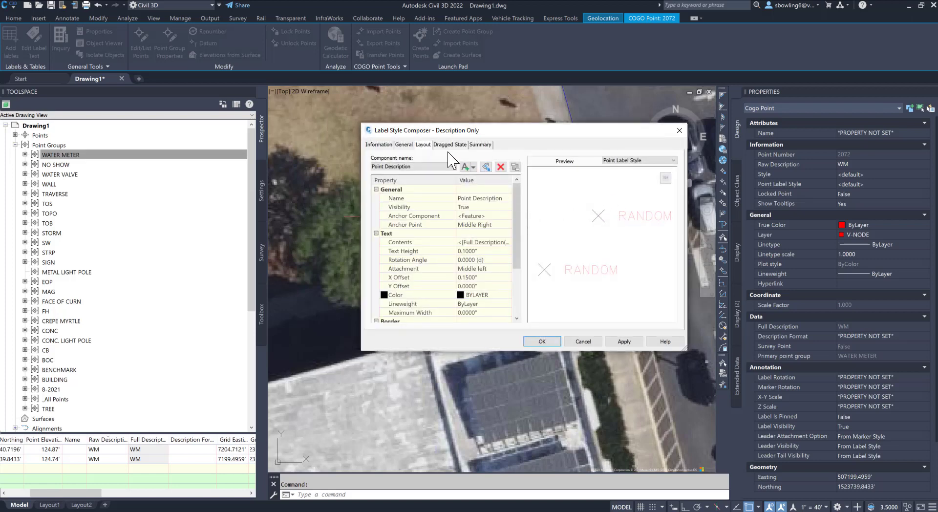
pyautogui.click(449, 144)
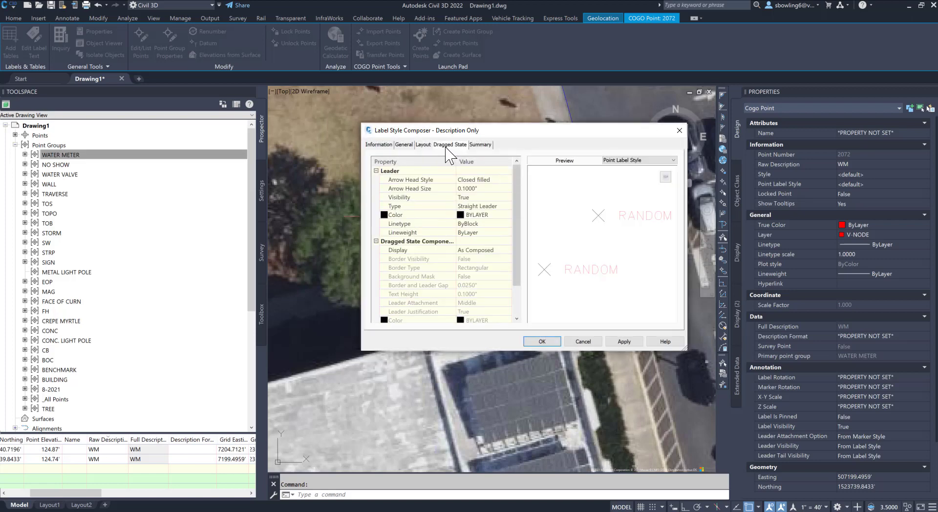
pyautogui.click(487, 250)
pyautogui.click(503, 250)
pyautogui.click(501, 268)
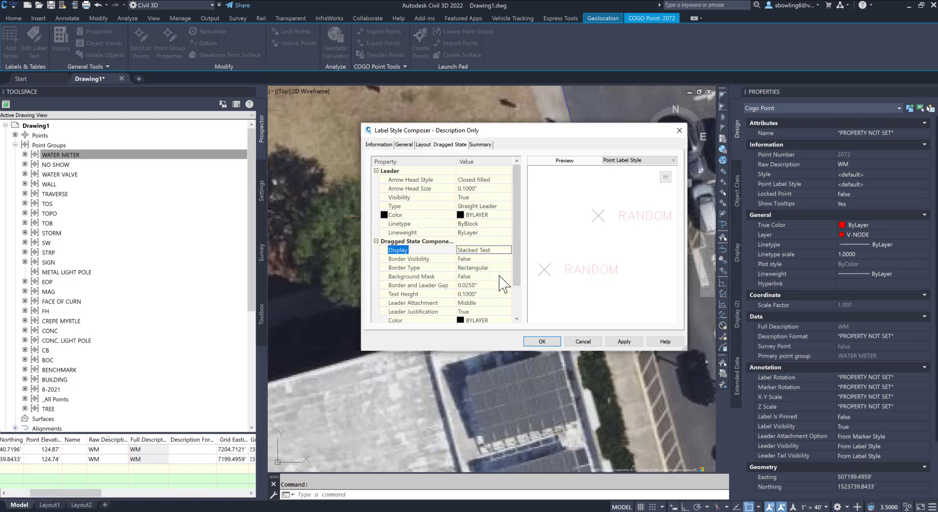
pyautogui.click(622, 341)
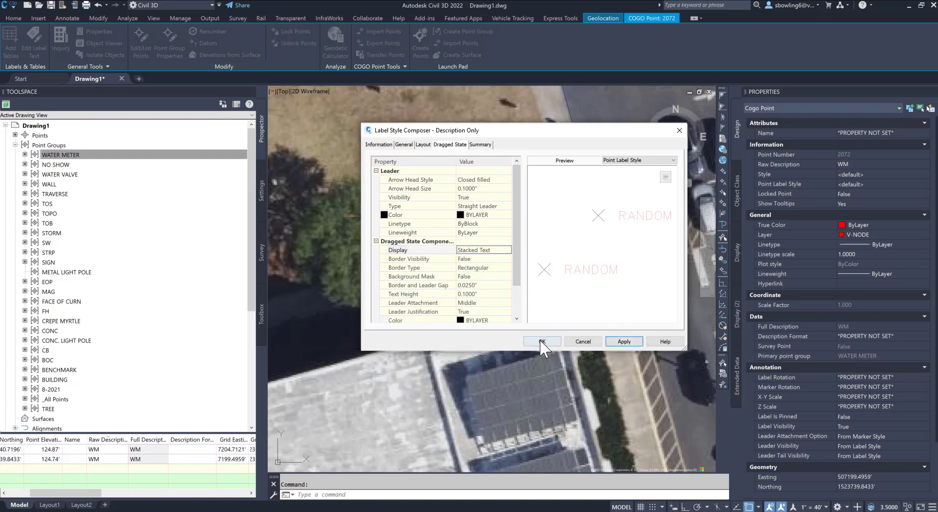
pyautogui.click(542, 342)
pyautogui.click(624, 340)
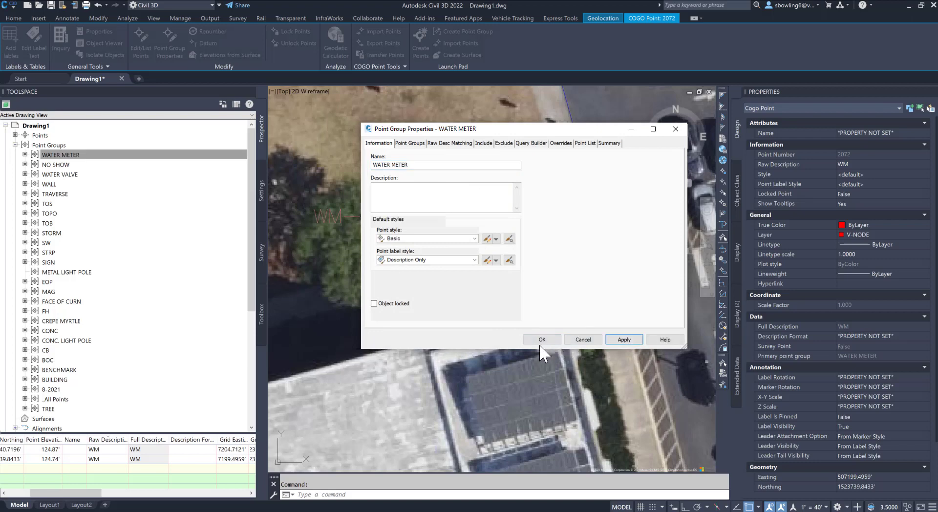
pyautogui.click(543, 340)
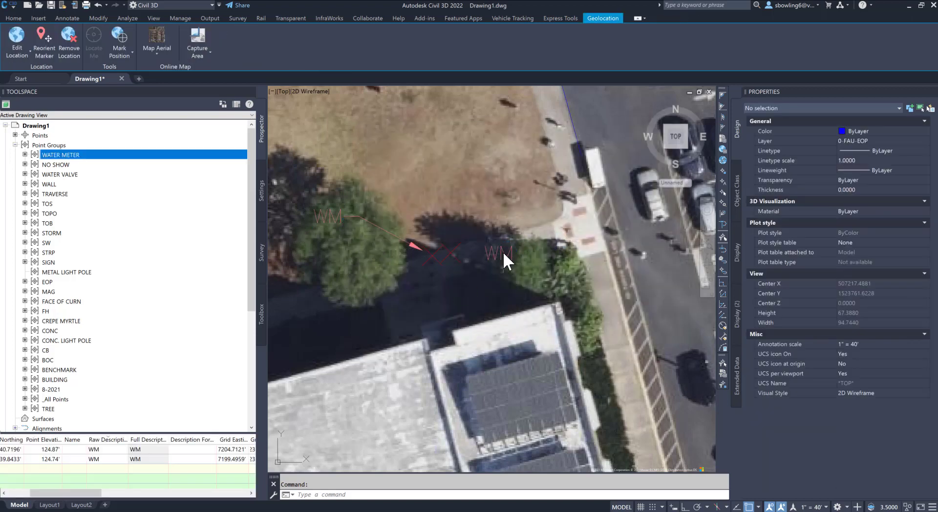
# Move the label of the eastern water meter point northeast onto the grass and clear the selection
pyautogui.click(450, 249)
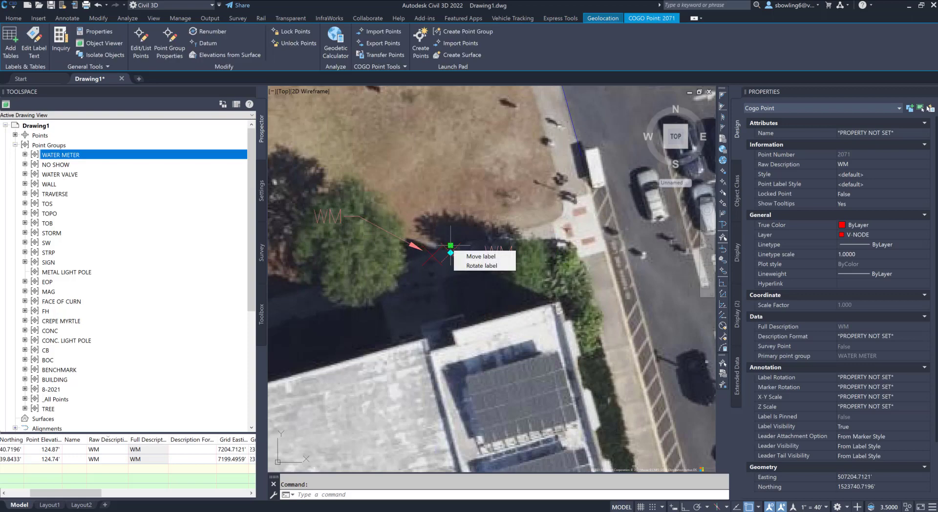
pyautogui.click(450, 245)
pyautogui.click(483, 197)
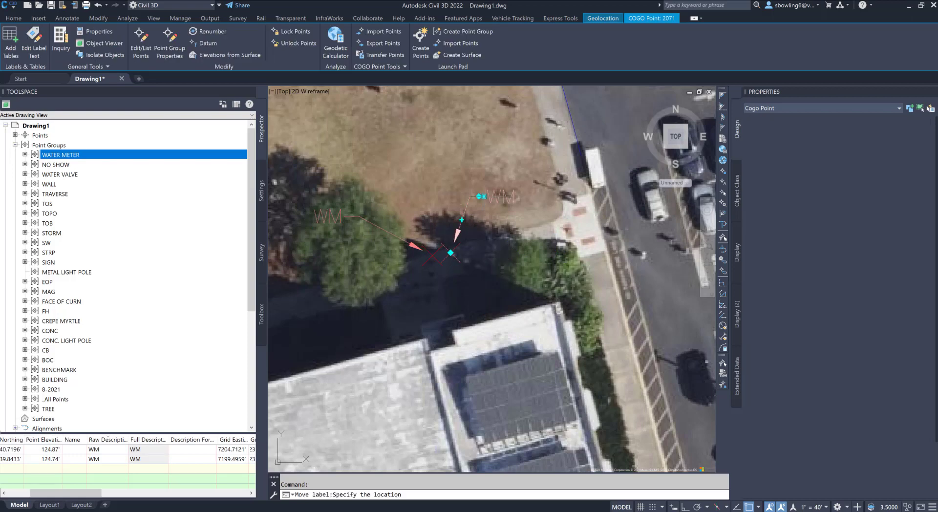
pyautogui.click(434, 255)
pyautogui.press('Escape')
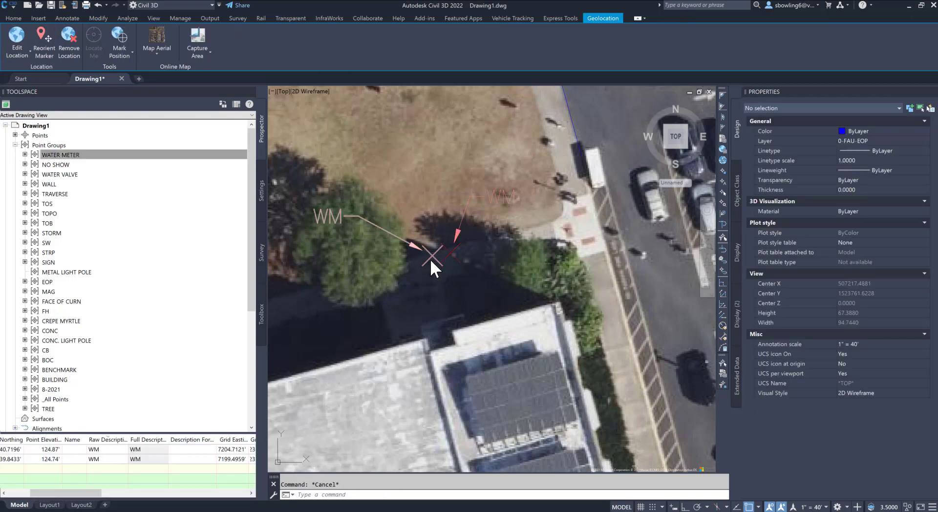
# Copy the WATER METER group's Basic point style, give the copy a blank custom marker enclosed by a square, and apply it to the group
pyautogui.click(433, 254)
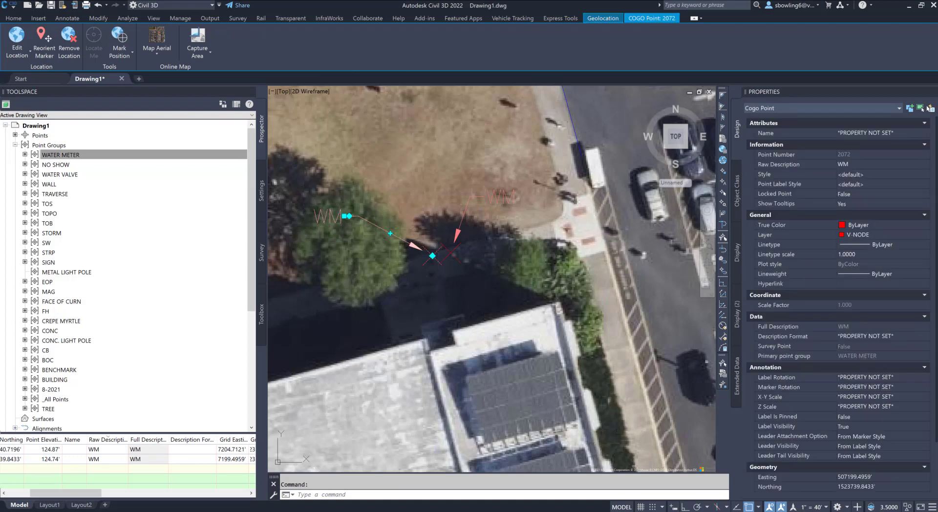
pyautogui.rightClick(61, 155)
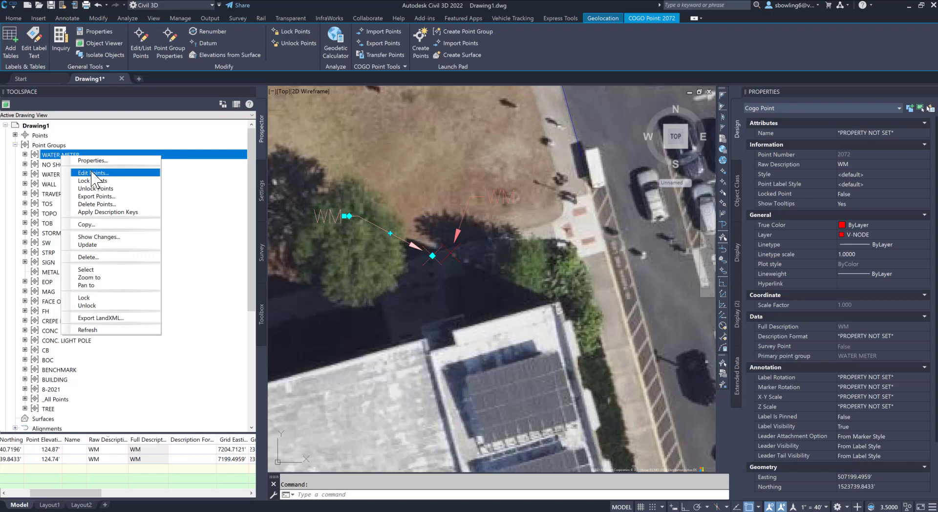
pyautogui.click(93, 160)
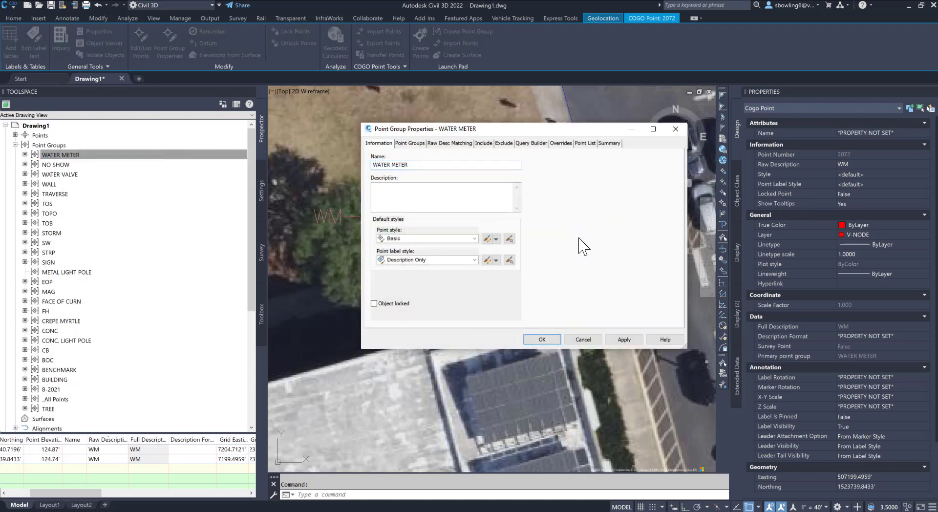
pyautogui.click(496, 238)
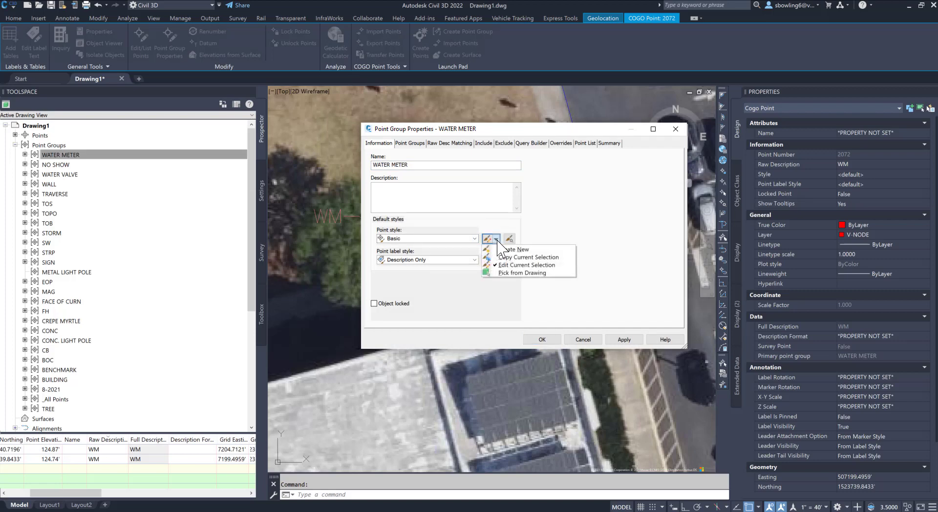
pyautogui.click(531, 257)
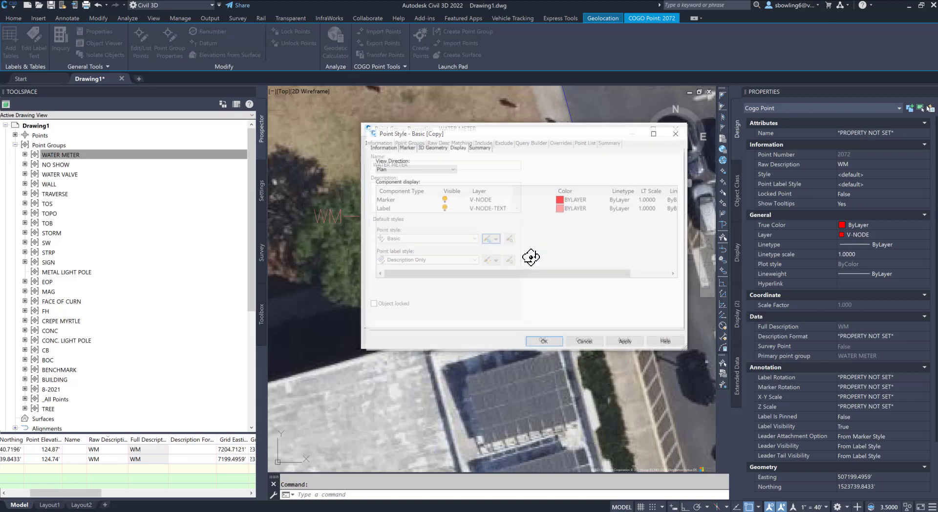
pyautogui.click(403, 144)
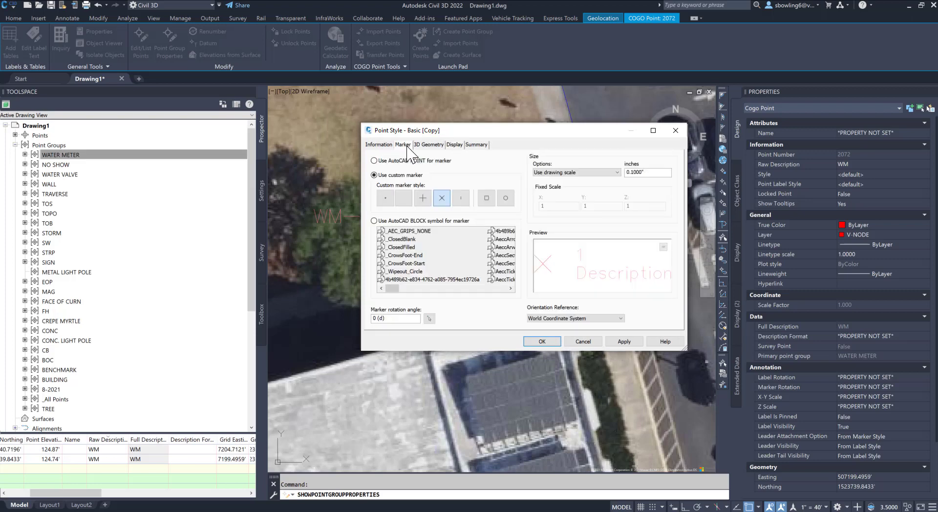
pyautogui.click(486, 198)
pyautogui.click(403, 198)
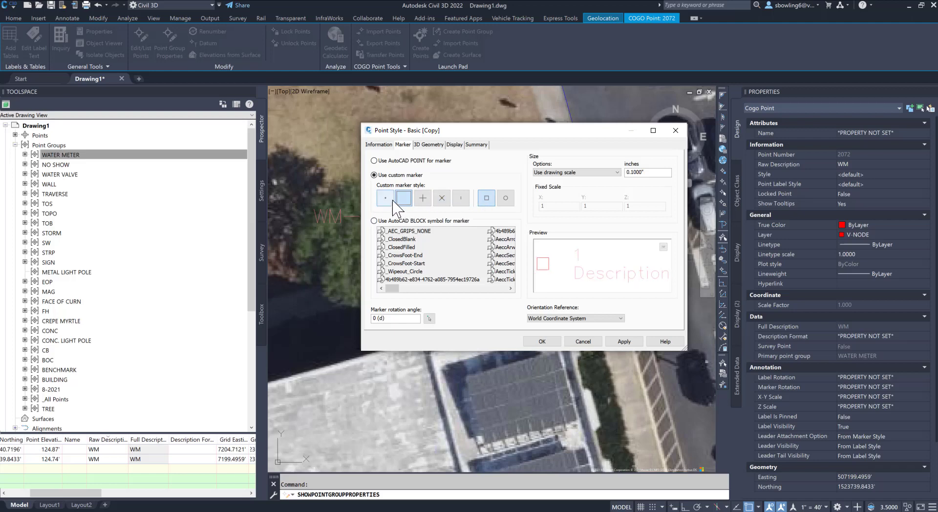
pyautogui.click(423, 197)
pyautogui.click(386, 198)
pyautogui.click(403, 198)
pyautogui.click(559, 341)
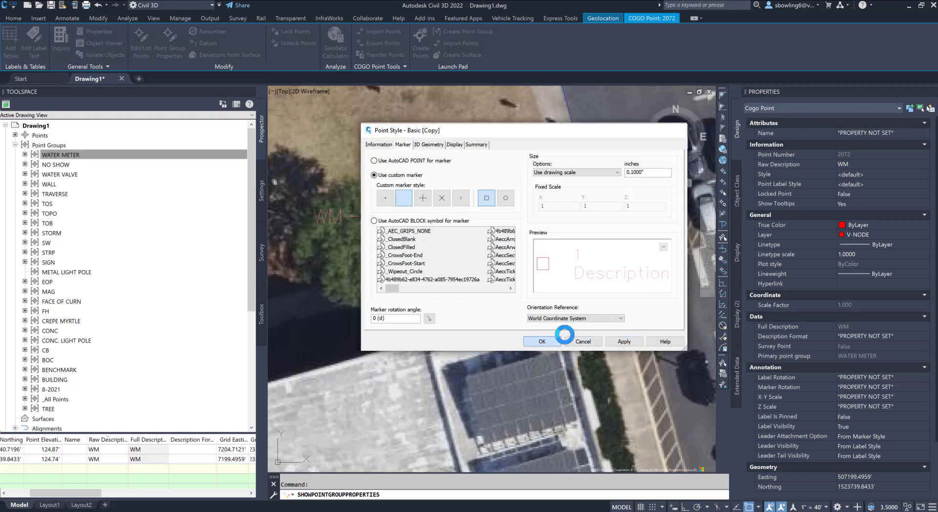
pyautogui.click(634, 338)
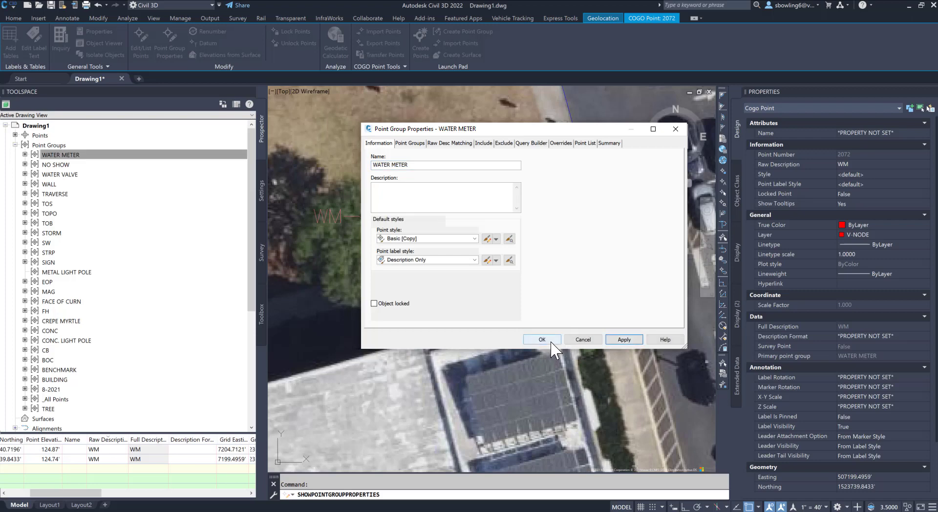
# Rename the WATER METER group's copied Basic point style as METER, then apply the changes and close the group's properties
pyautogui.click(496, 241)
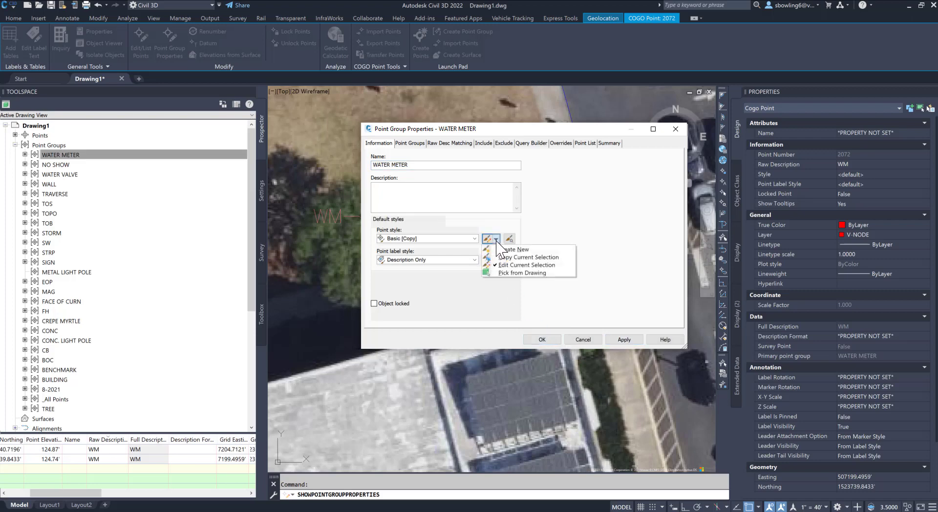
pyautogui.click(516, 265)
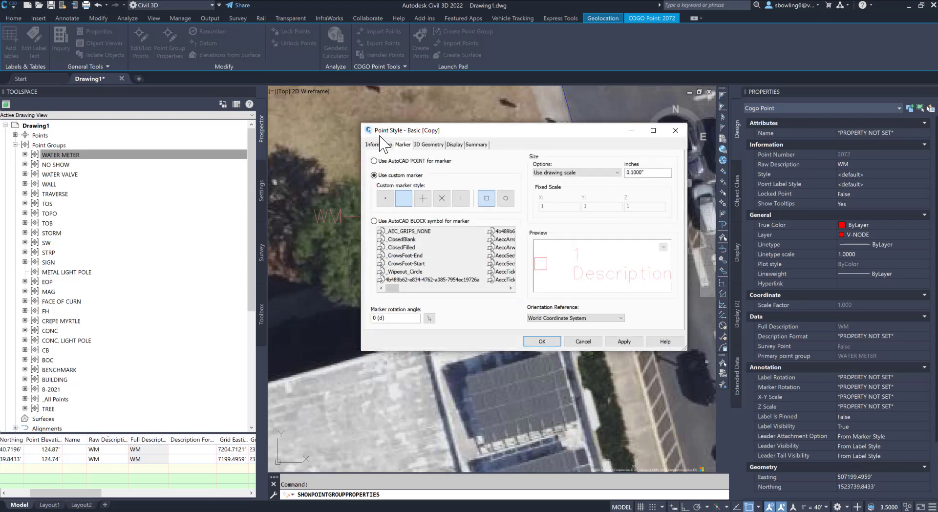
pyautogui.click(375, 145)
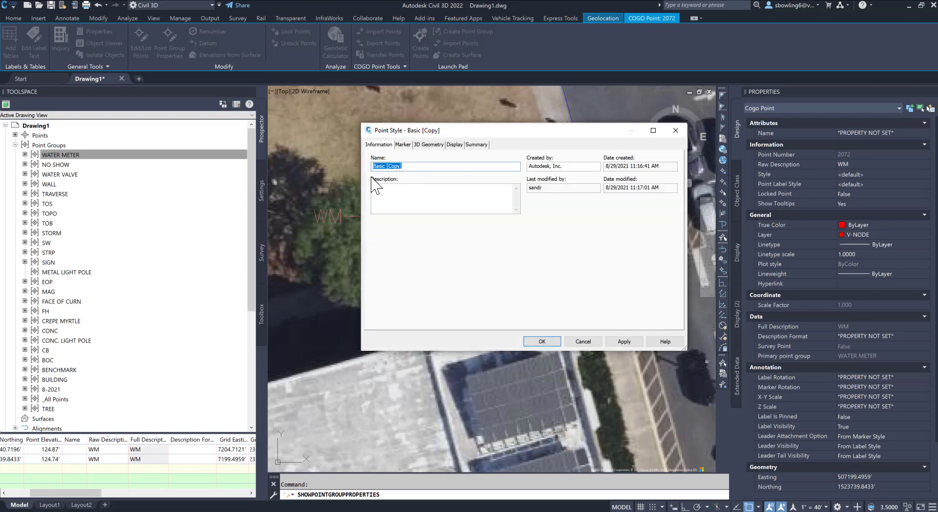
pyautogui.write('METER')
pyautogui.click(623, 341)
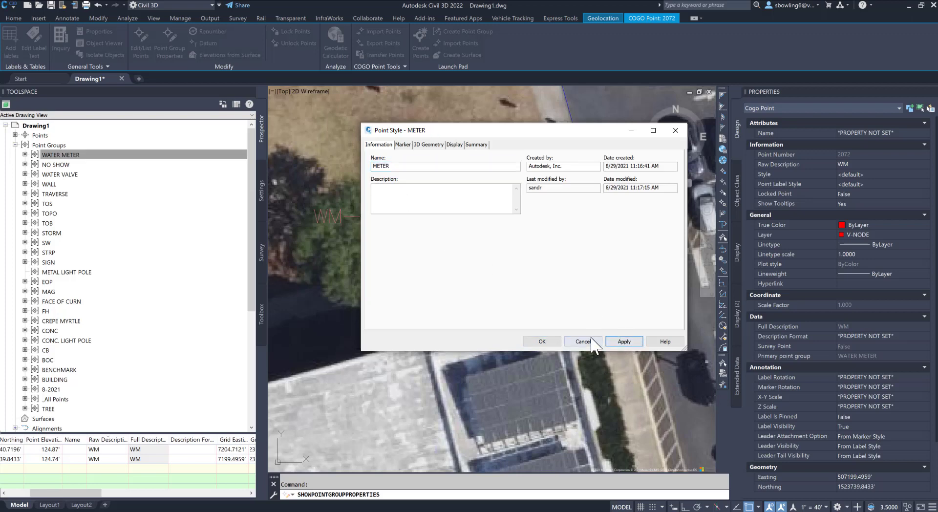
pyautogui.click(542, 341)
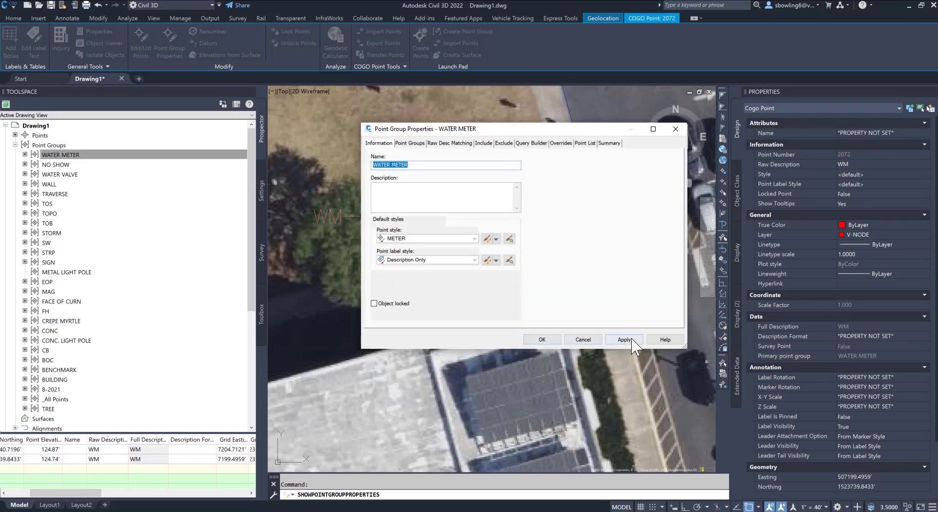
pyautogui.click(542, 340)
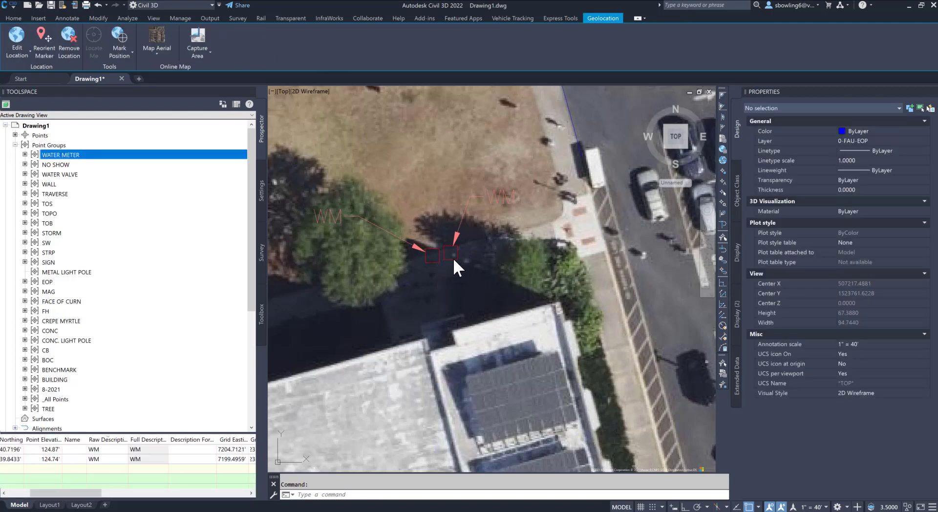
# Edit the WATER METER group's METER point style to a marker size of 0.05 inches at drawing scale and accept the changes
pyautogui.click(451, 255)
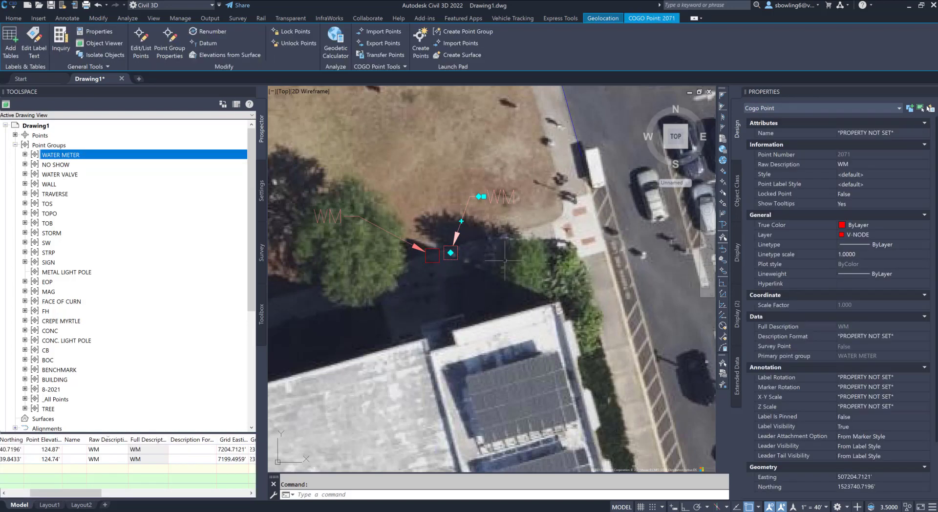
pyautogui.scroll(-2, 500, 268)
pyautogui.rightClick(479, 271)
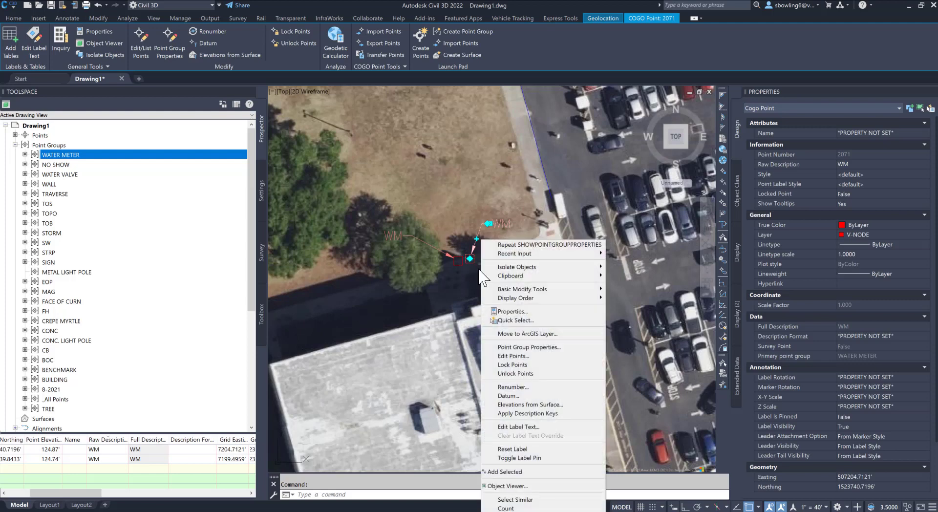
pyautogui.click(118, 160)
pyautogui.rightClick(118, 157)
pyautogui.click(118, 155)
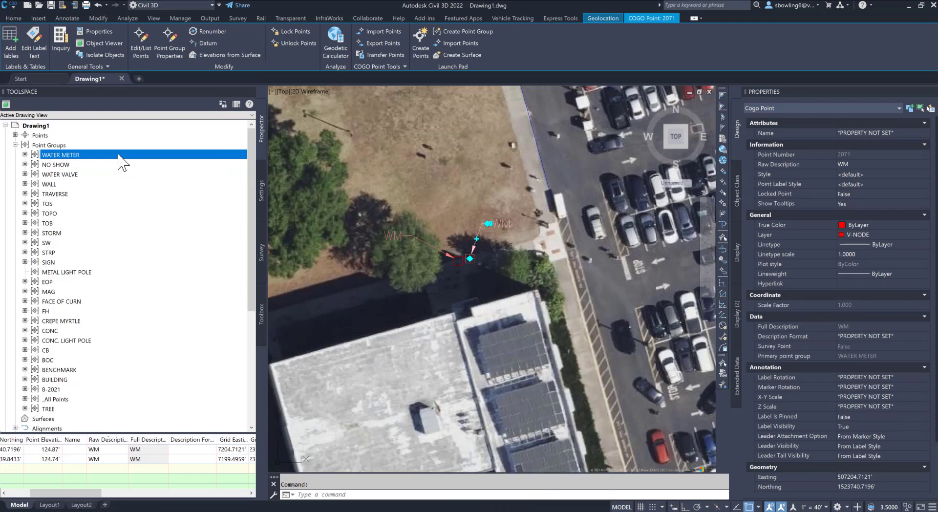
pyautogui.rightClick(117, 154)
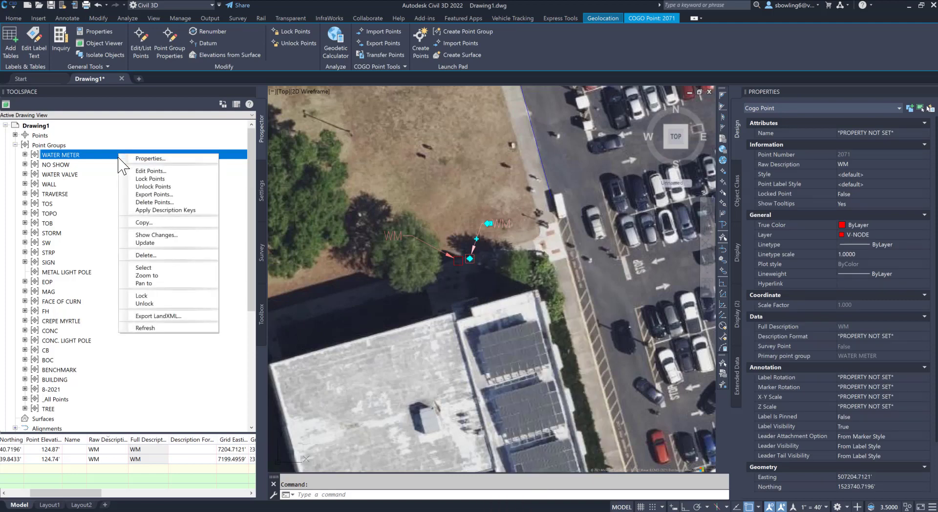
pyautogui.click(150, 159)
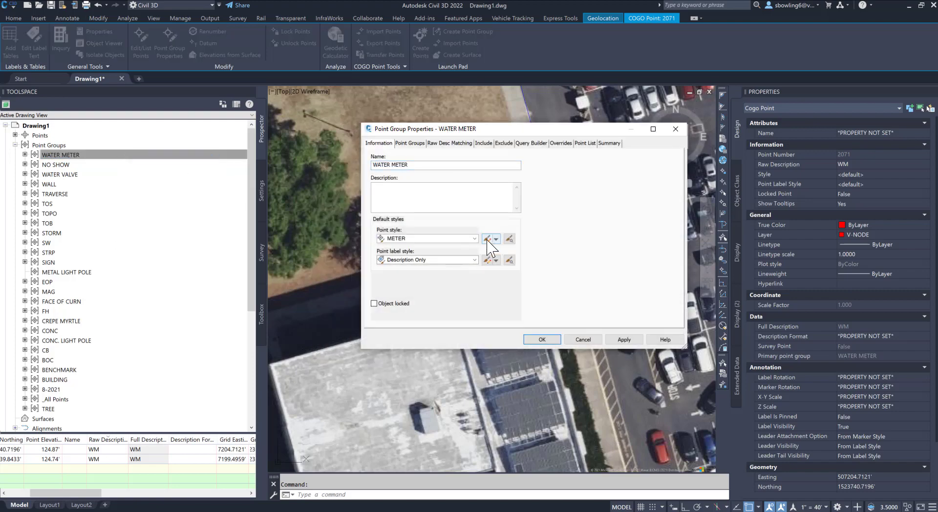
pyautogui.click(496, 238)
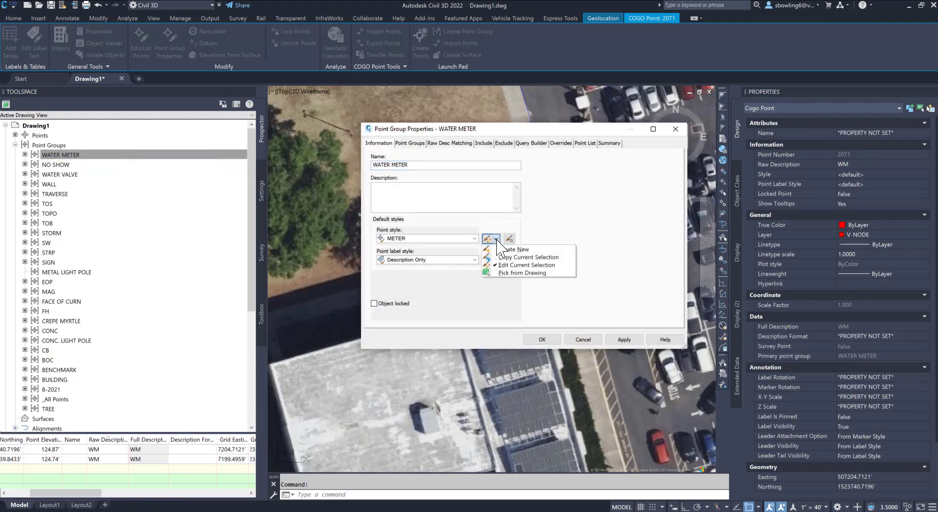
pyautogui.click(521, 266)
pyautogui.click(405, 145)
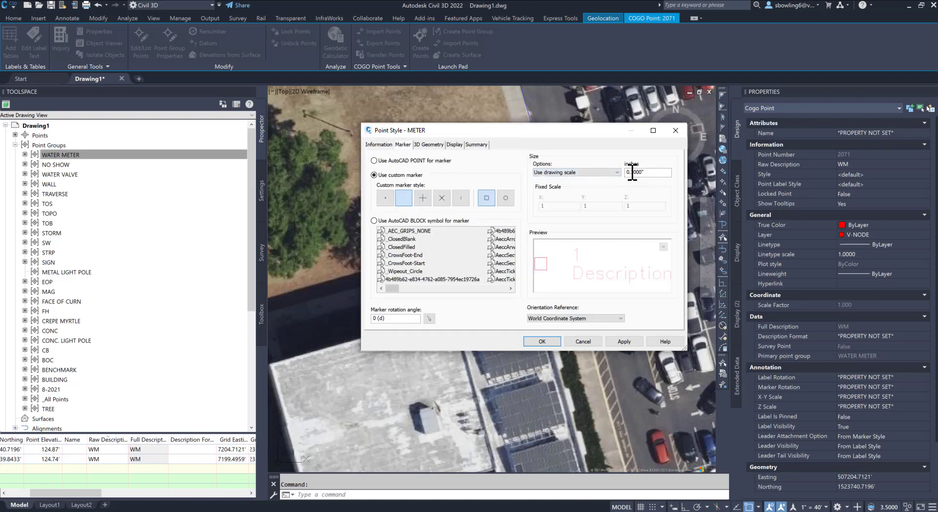
pyautogui.moveTo(632, 172); pyautogui.dragTo(680, 174)
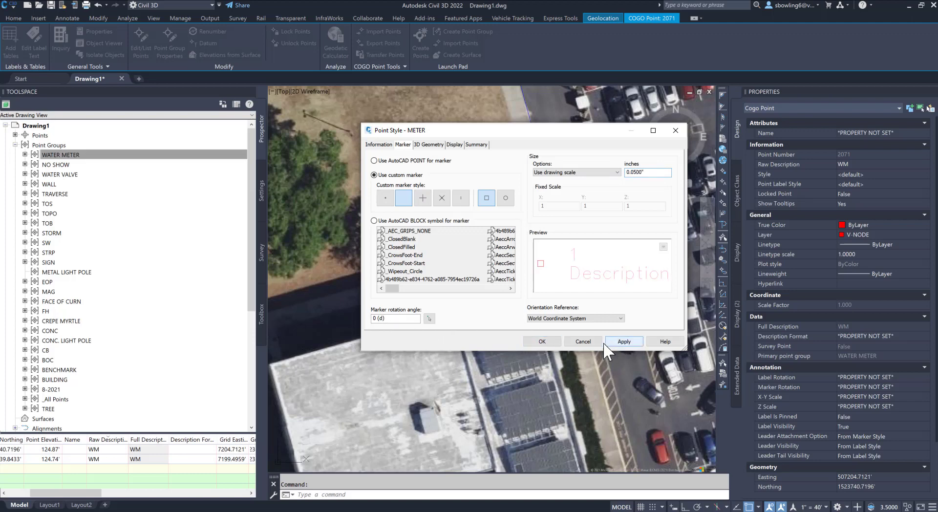
pyautogui.click(540, 342)
pyautogui.click(540, 340)
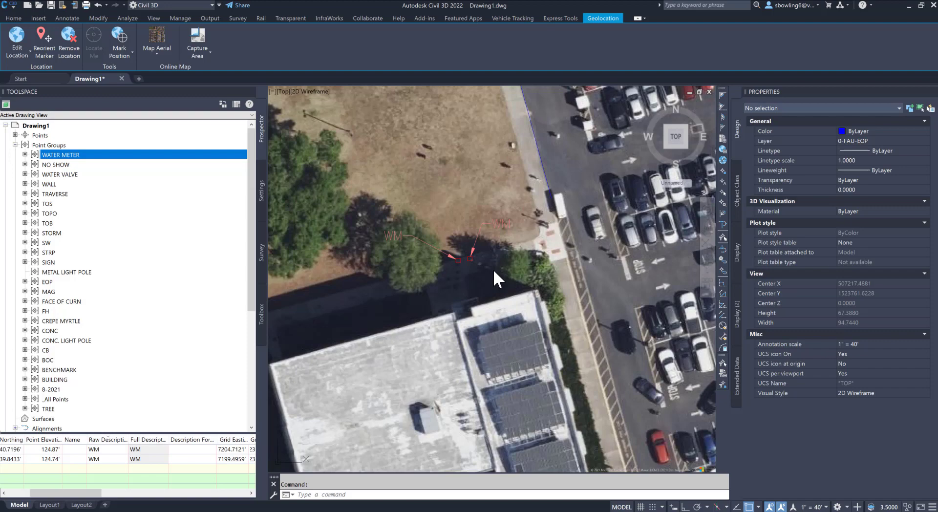
pyautogui.click(451, 288)
pyautogui.press('Escape')
# Copy the Tree point style in the CREPE MYRTLE group's properties and name the copy CREPE MYRTLE
pyautogui.scroll(-8, 505, 264)
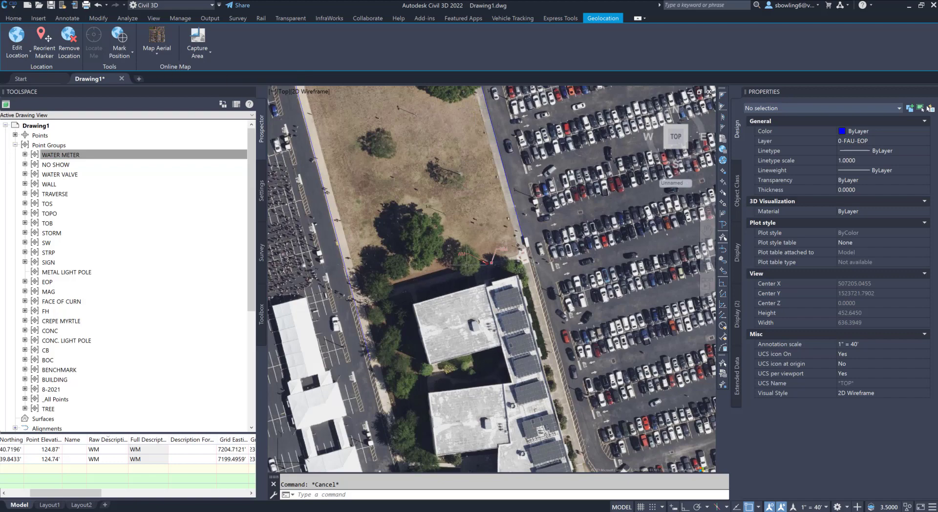
pyautogui.scroll(-4, 487, 261)
pyautogui.scroll(4, 434, 134)
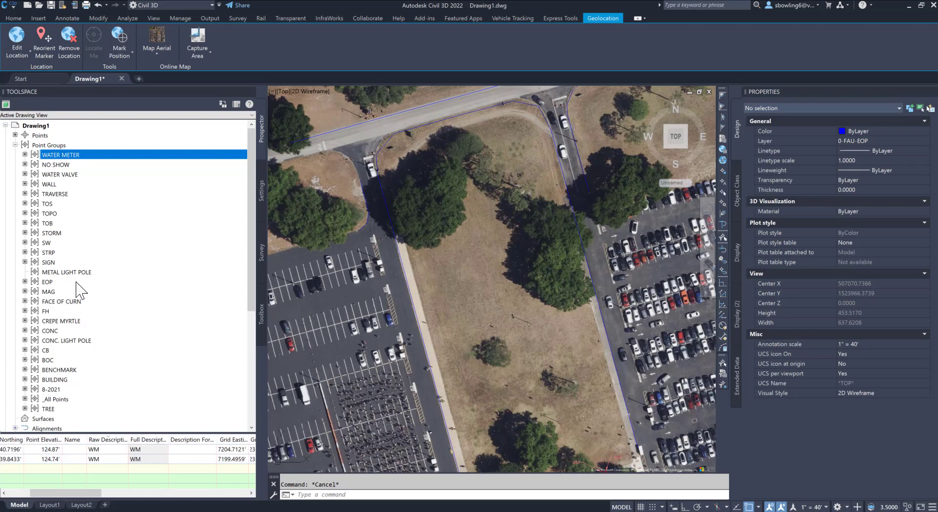
pyautogui.click(51, 322)
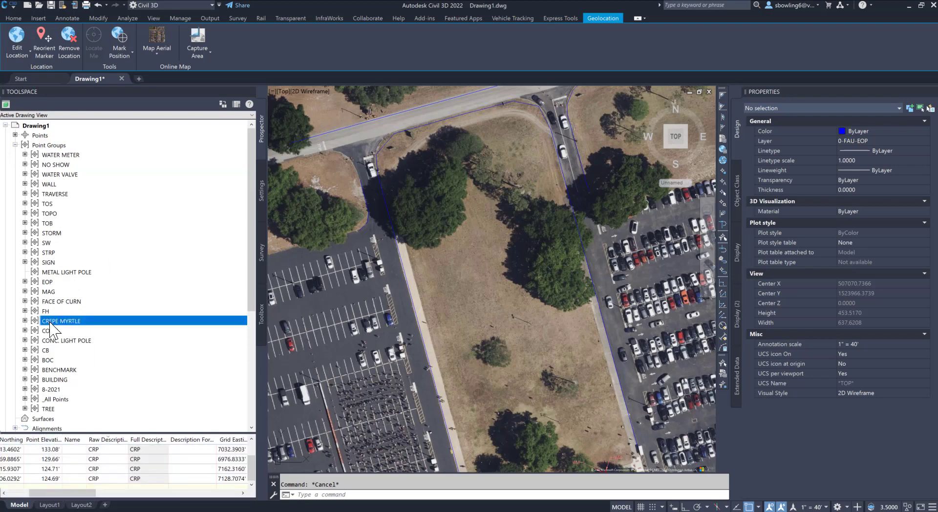
pyautogui.rightClick(50, 326)
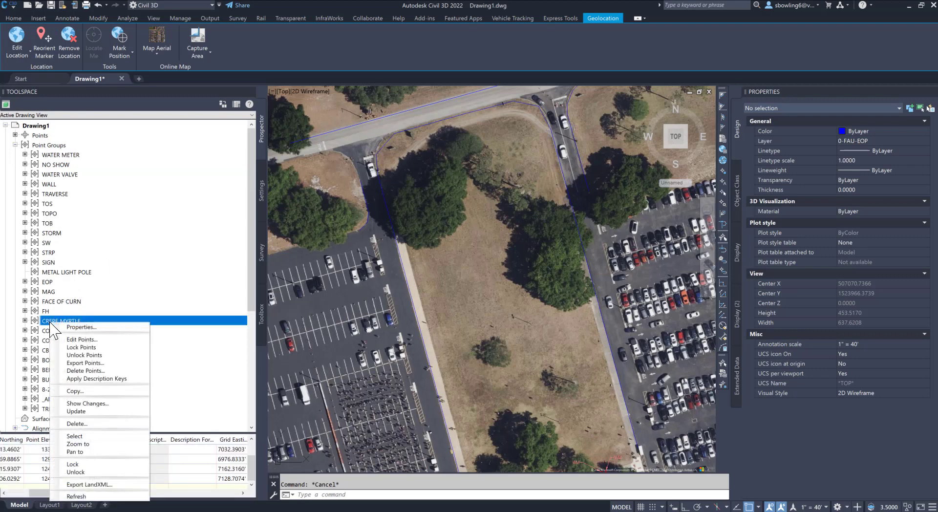
pyautogui.click(81, 339)
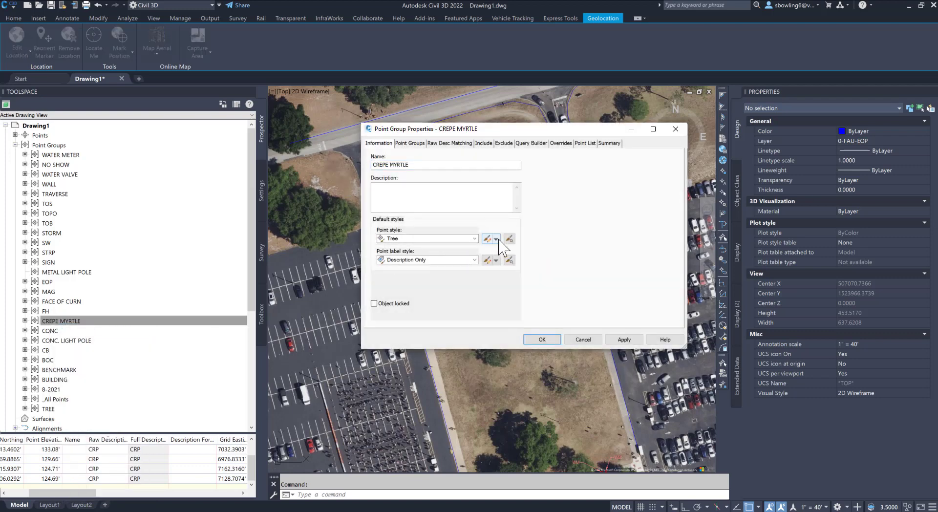
pyautogui.click(496, 238)
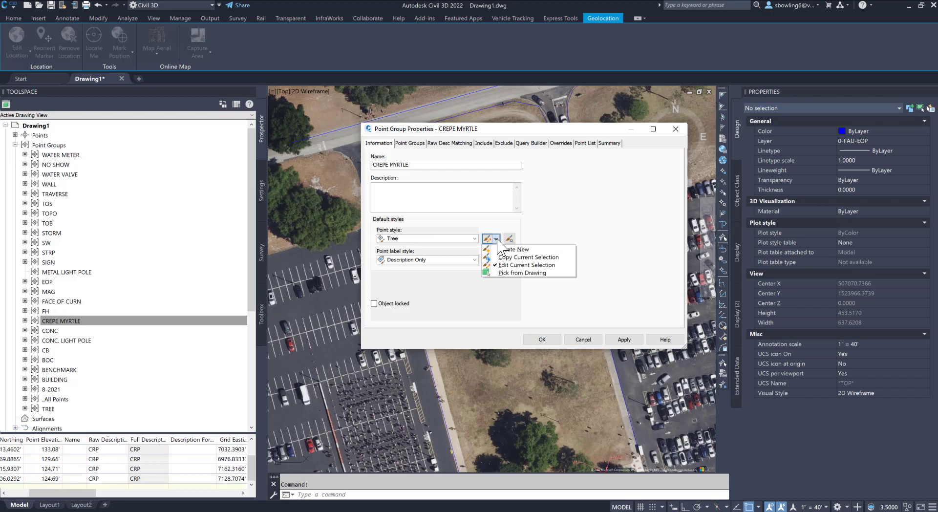
pyautogui.click(535, 257)
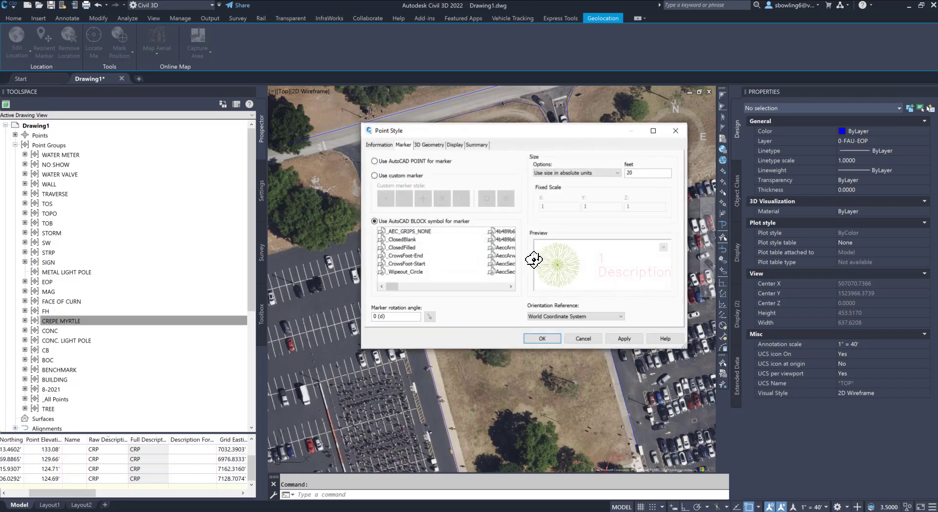
pyautogui.click(377, 145)
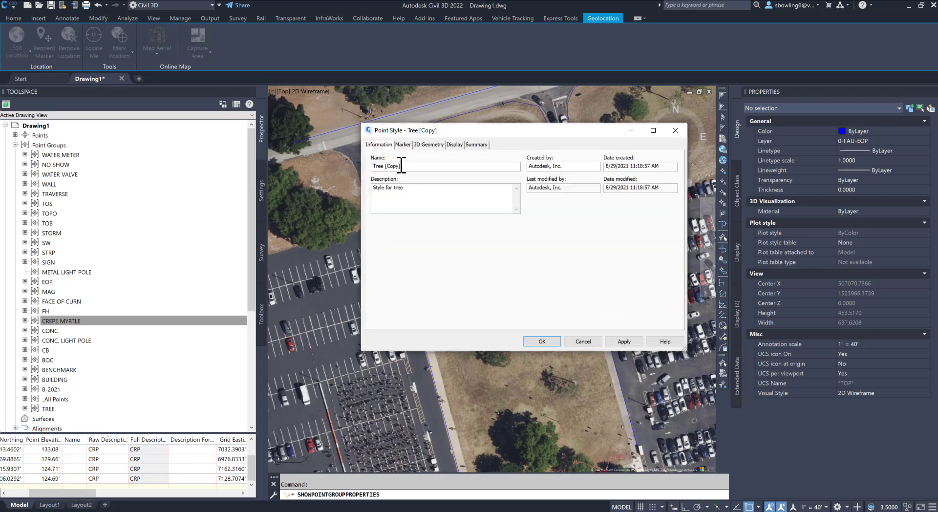
pyautogui.moveTo(398, 166); pyautogui.dragTo(322, 171)
pyautogui.write('CREPE MYRTLE')
# Set the CREPE MYRTLE point style's marker to the Shrub 2 block symbol and apply the style to the CREPE MYRTLE group
pyautogui.click(407, 144)
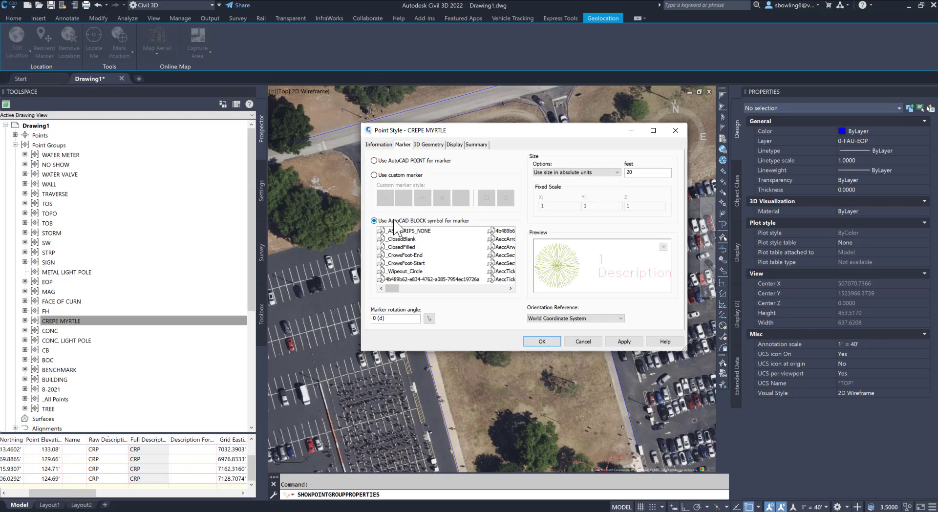
pyautogui.moveTo(393, 288)
pyautogui.mouseDown()
pyautogui.moveTo(502, 303)
pyautogui.moveTo(456, 296)
pyautogui.mouseUp()
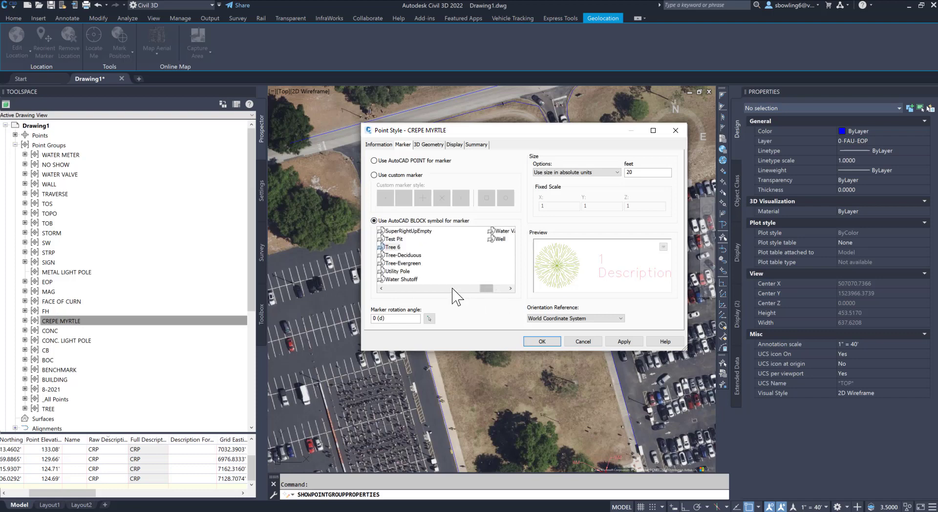
pyautogui.click(396, 255)
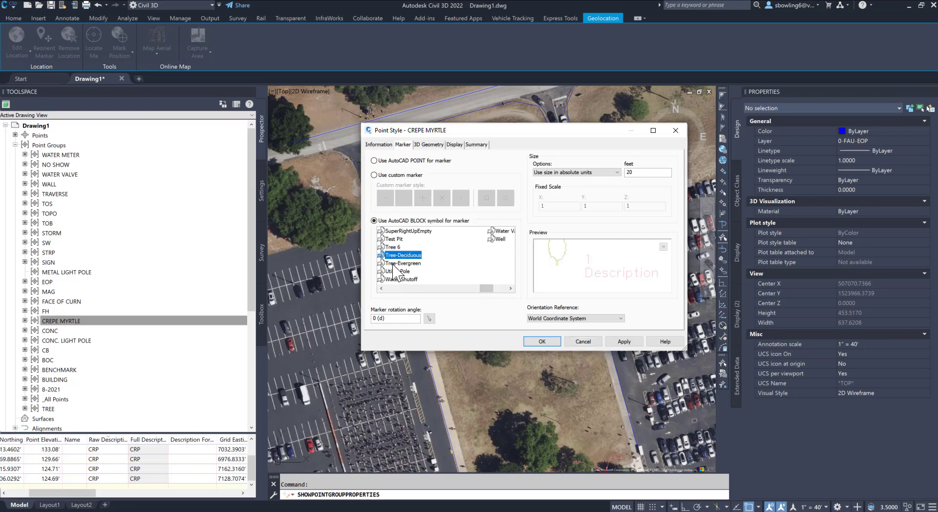
pyautogui.click(394, 263)
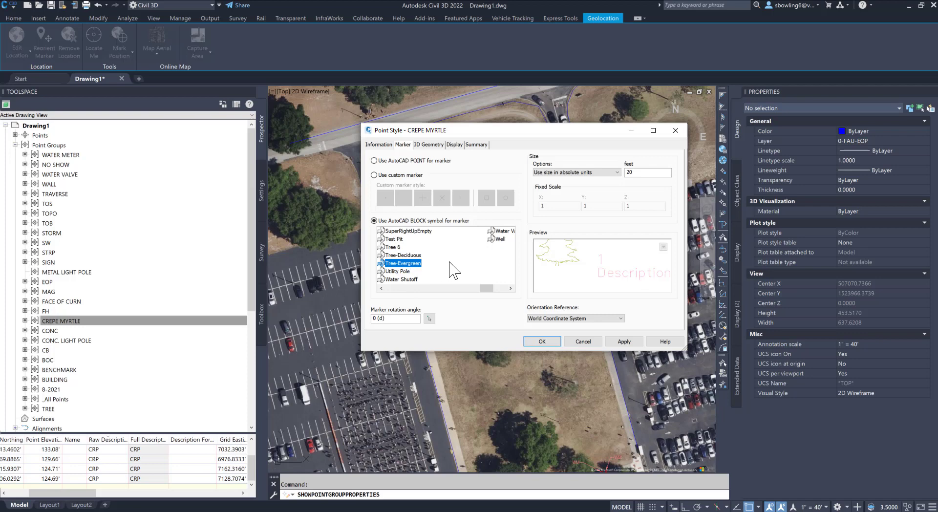
pyautogui.click(391, 289)
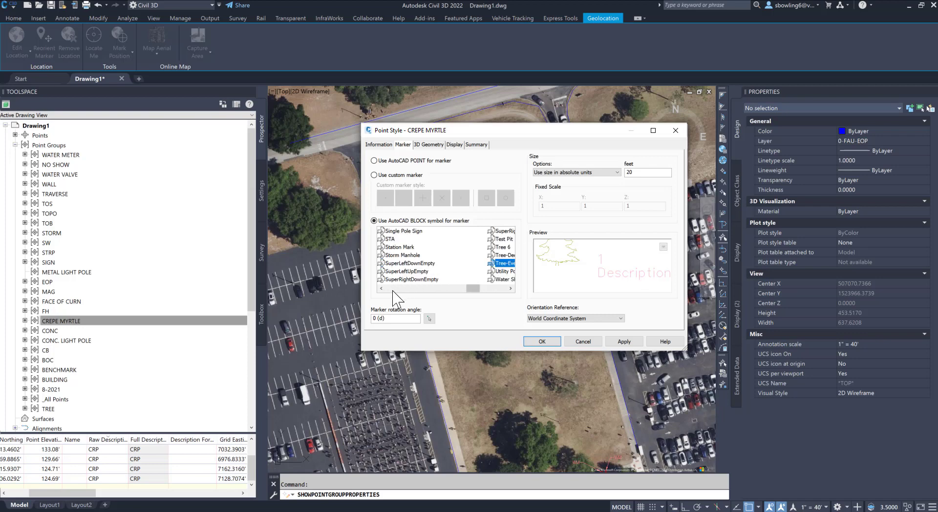
pyautogui.click(392, 289)
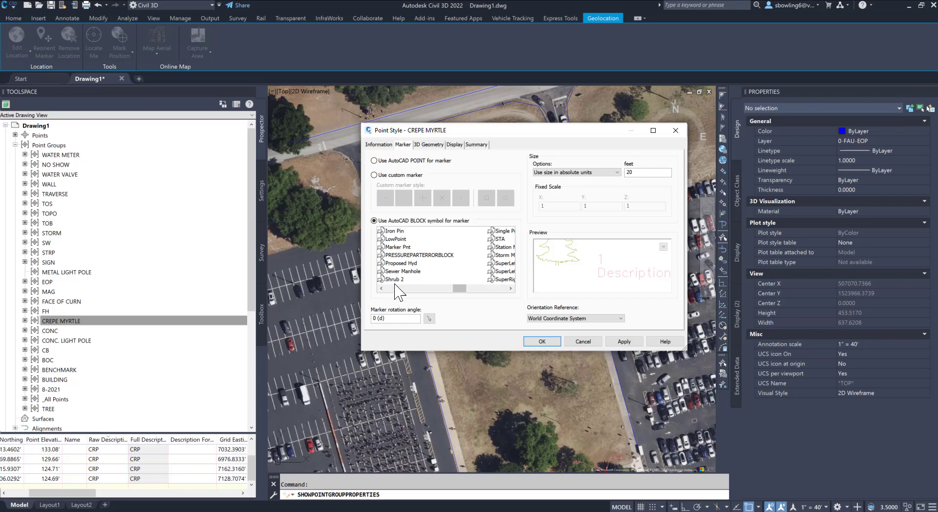
pyautogui.click(395, 279)
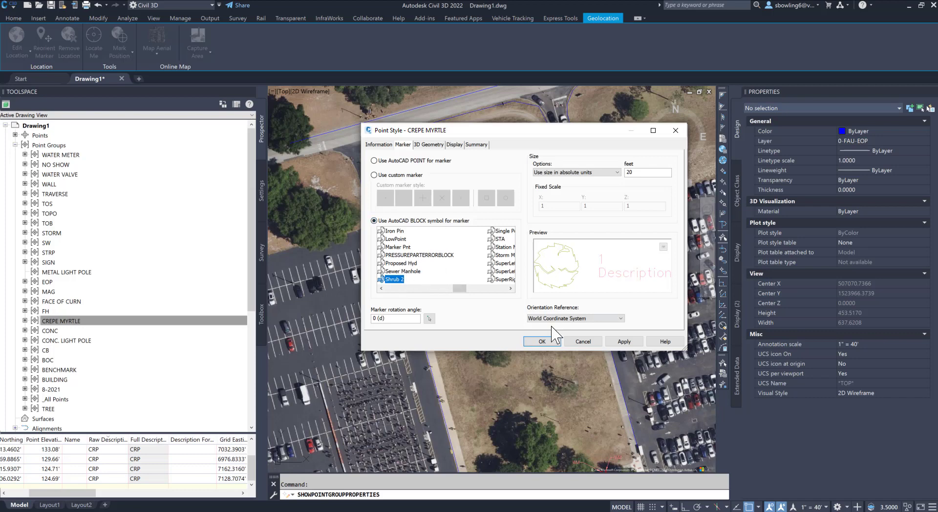
pyautogui.click(623, 342)
pyautogui.click(543, 342)
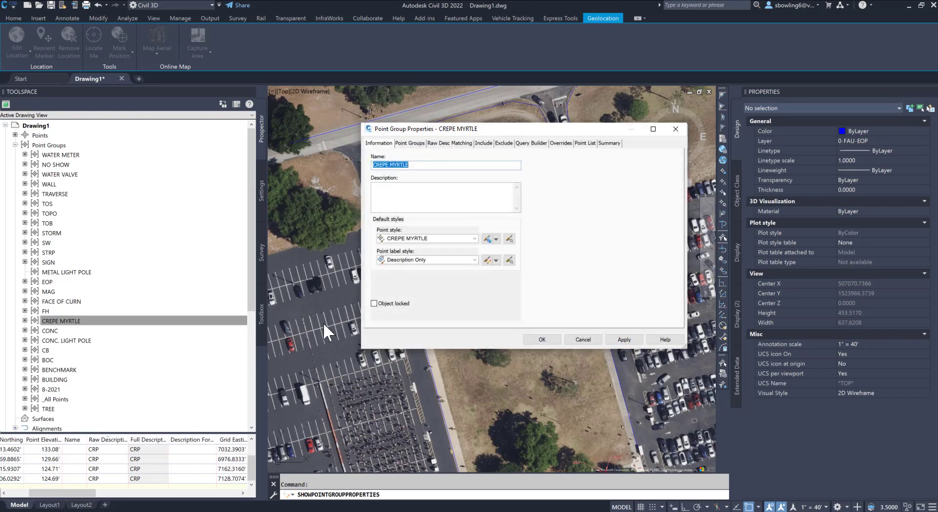
pyautogui.click(619, 342)
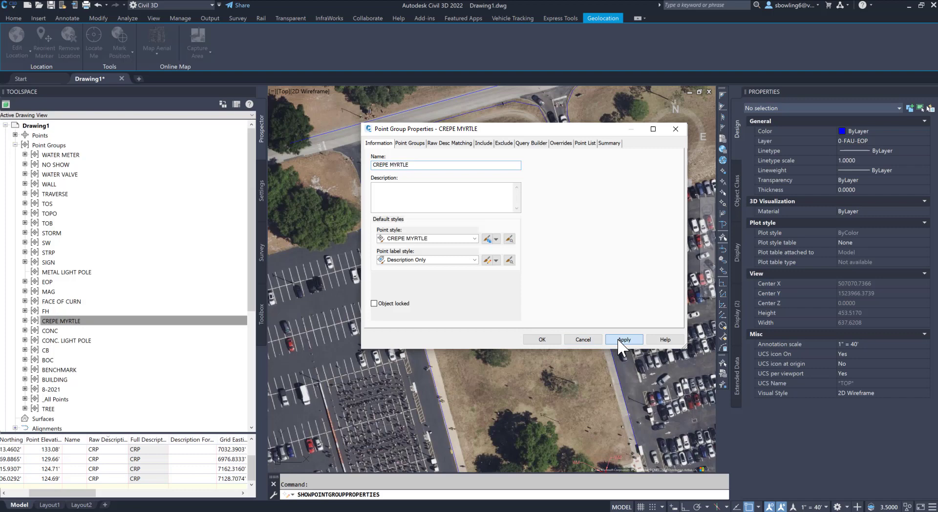
pyautogui.click(541, 340)
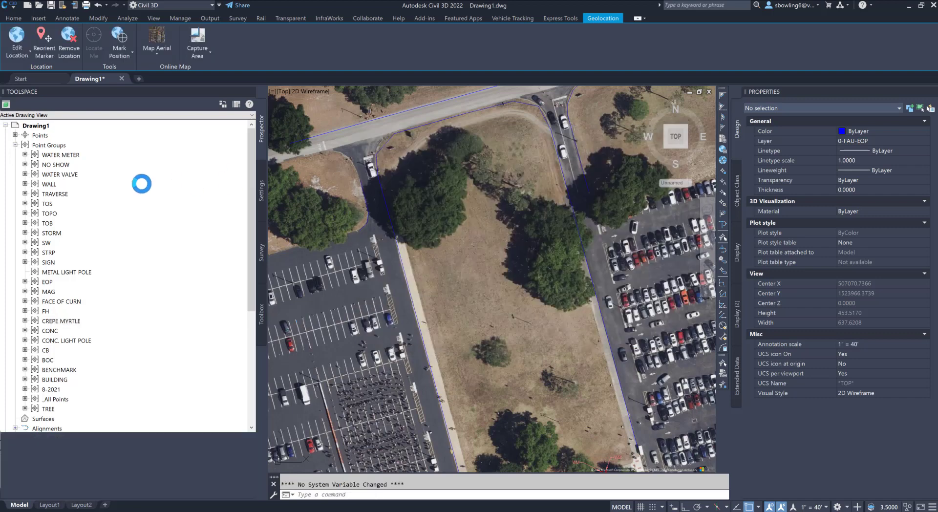
# Move the CREPE MYRTLE point group to the top of the point group display order and accept the new order
pyautogui.click(68, 145)
pyautogui.rightClick(69, 145)
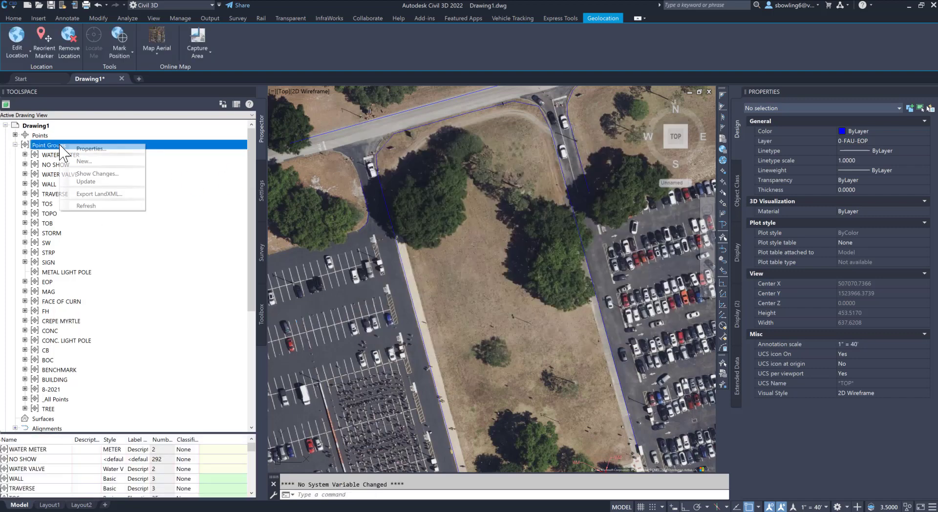
pyautogui.click(101, 149)
pyautogui.scroll(-4, 537, 196)
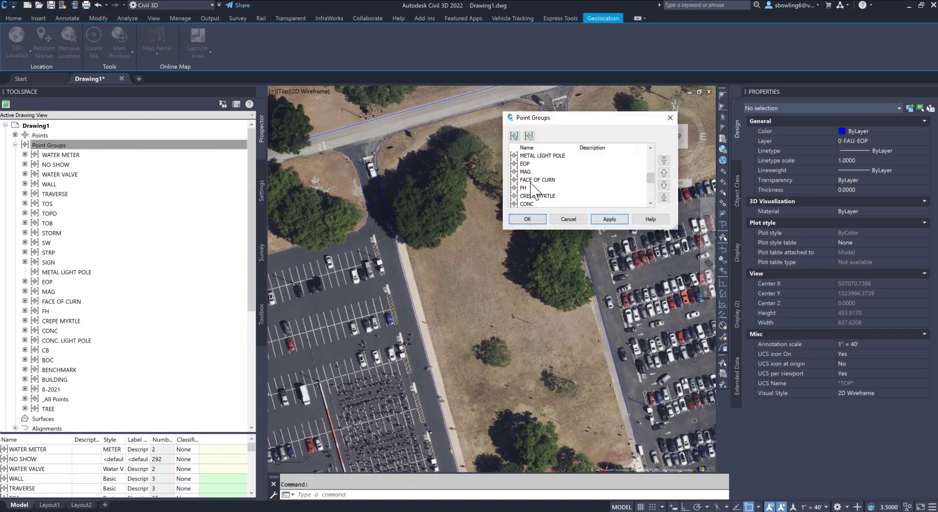
pyautogui.scroll(-3, 533, 205)
pyautogui.click(535, 196)
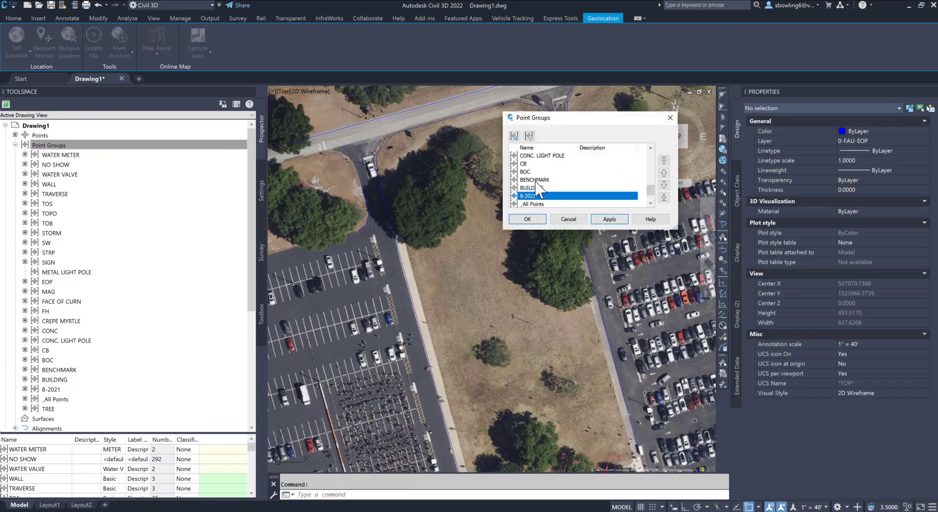
pyautogui.scroll(-1, 536, 196)
pyautogui.click(535, 196)
pyautogui.scroll(2, 537, 185)
pyautogui.scroll(-2, 537, 177)
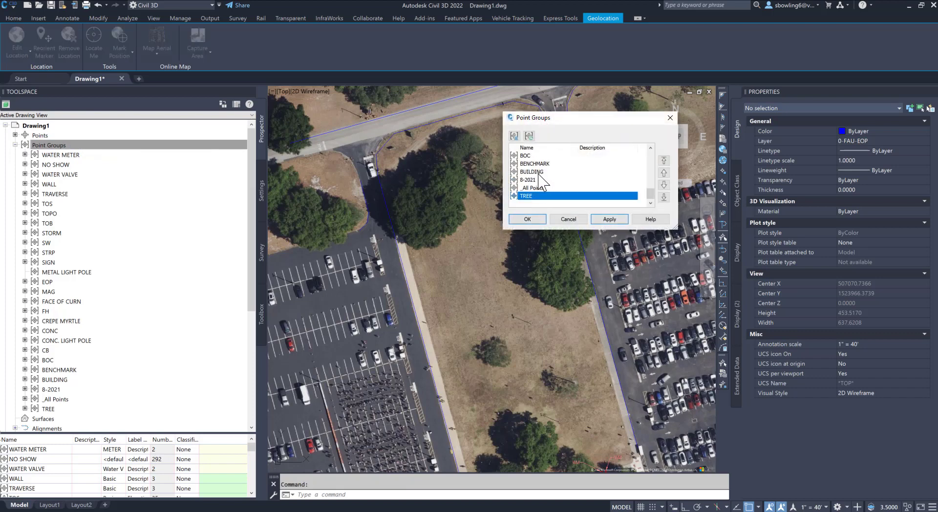
pyautogui.scroll(2, 545, 188)
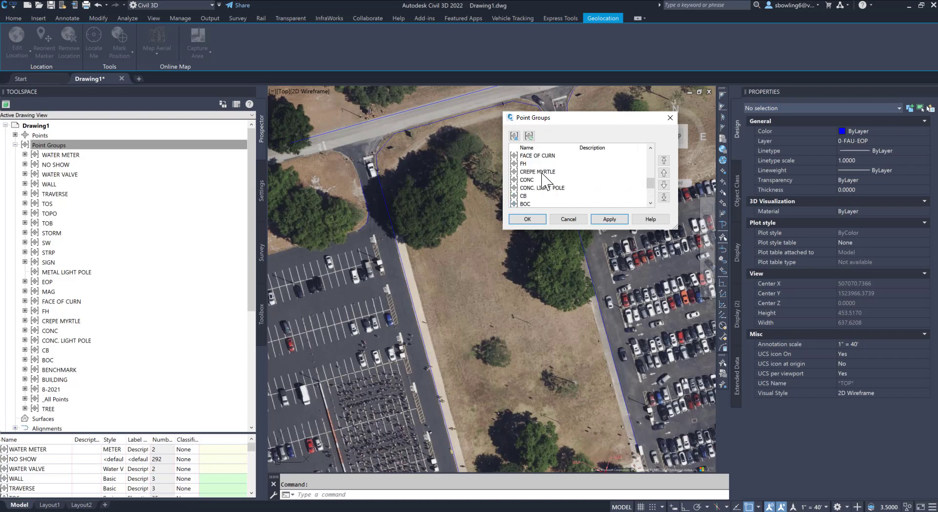
pyautogui.click(544, 172)
pyautogui.click(663, 160)
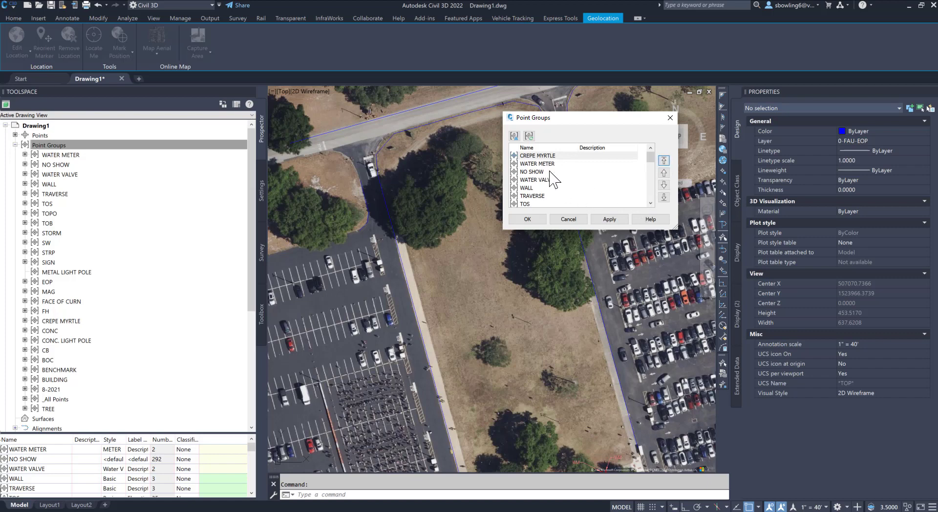
pyautogui.click(527, 219)
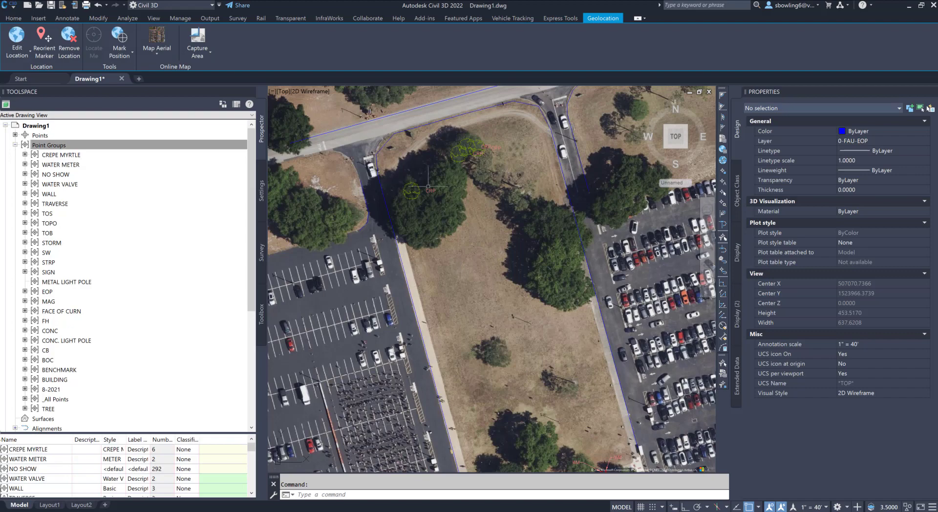
# Move the TREE point group from the end of the point group display order to the first position and accept the order
pyautogui.scroll(4, 428, 186)
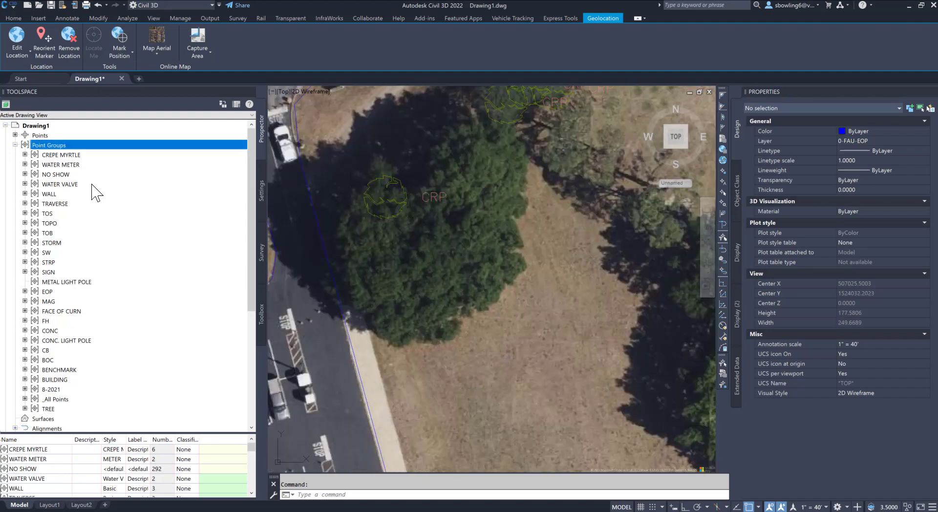
pyautogui.rightClick(63, 146)
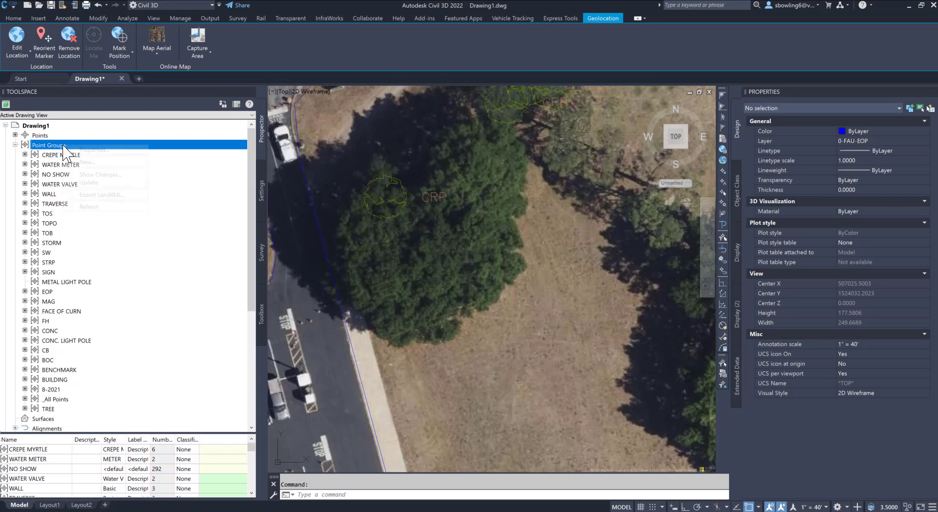
pyautogui.click(117, 151)
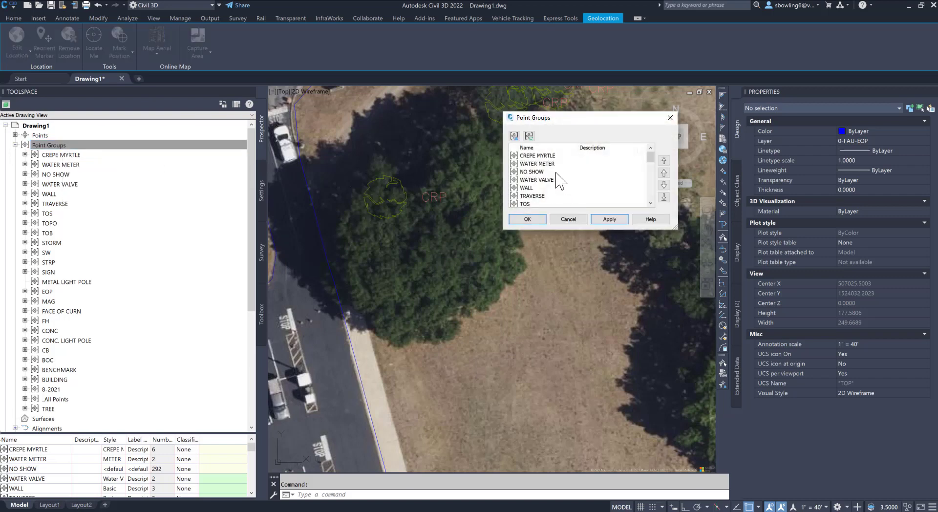
pyautogui.scroll(-1, 532, 195)
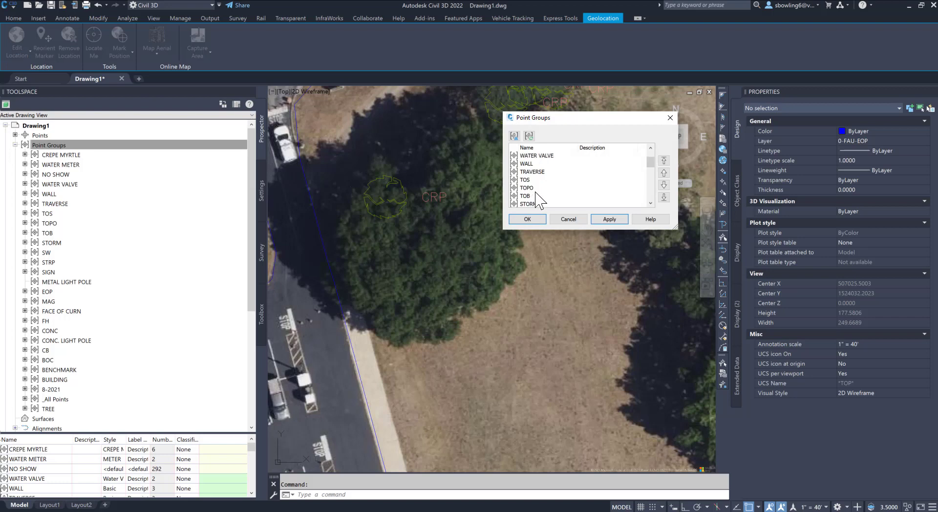
pyautogui.scroll(-1, 534, 193)
pyautogui.click(535, 196)
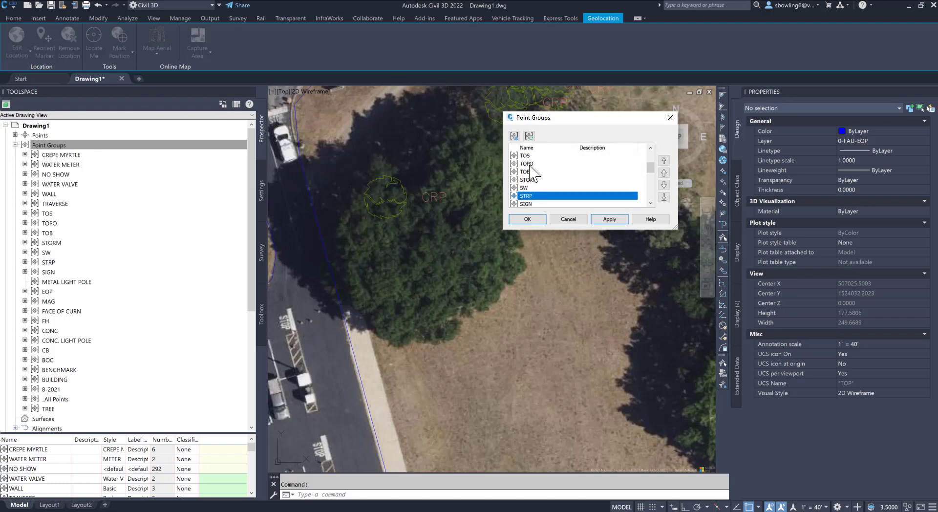
pyautogui.scroll(2, 537, 179)
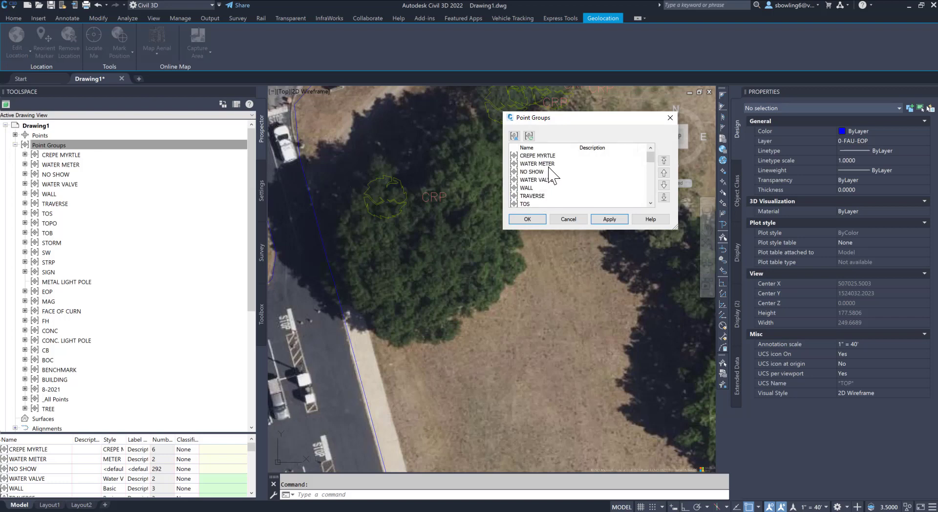
pyautogui.scroll(-1, 537, 185)
pyautogui.scroll(-5, 530, 178)
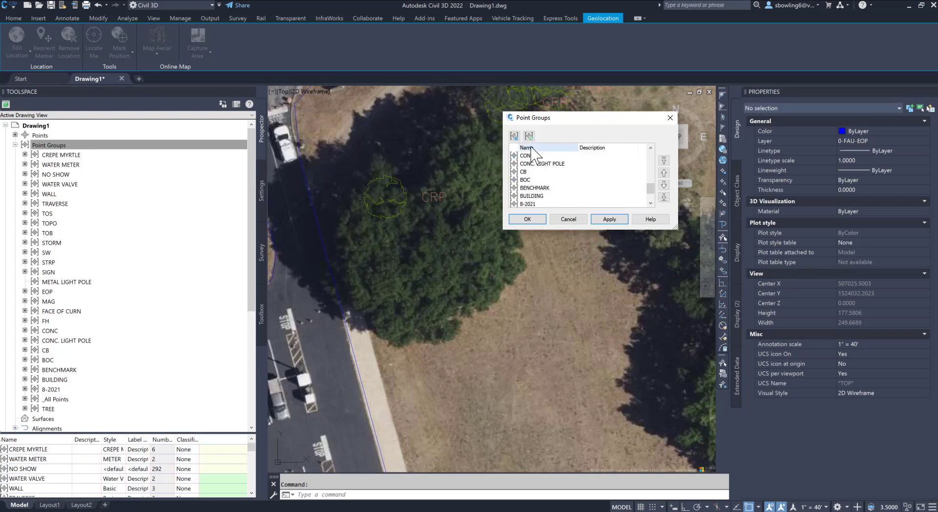
pyautogui.scroll(6, 534, 165)
pyautogui.press('m')
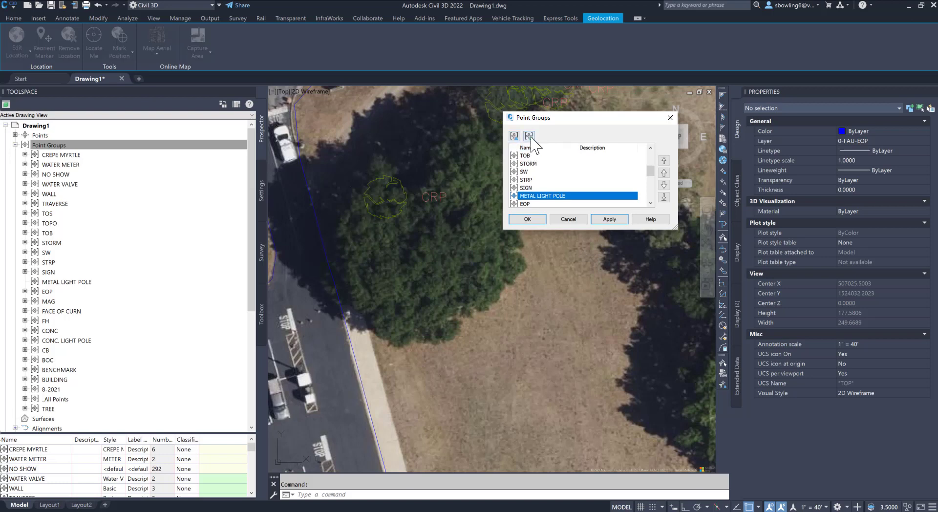
pyautogui.click(529, 136)
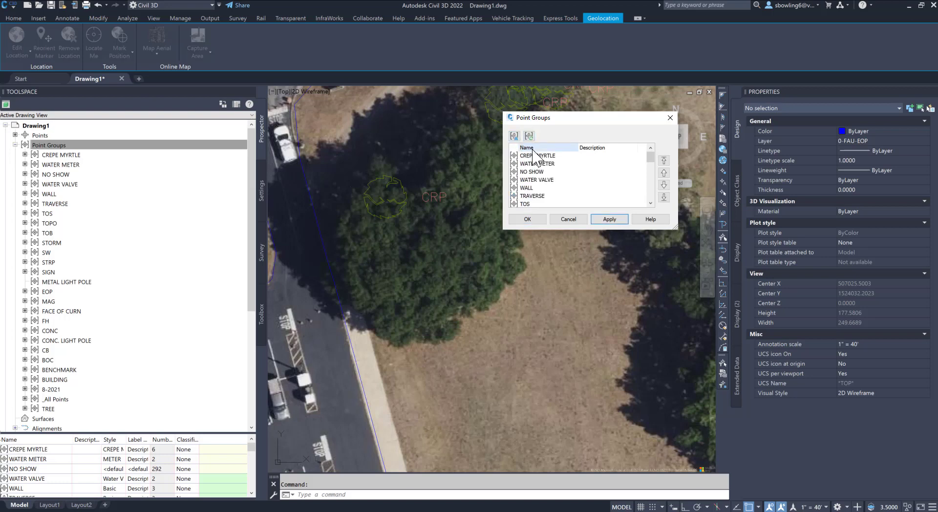
pyautogui.scroll(-1, 541, 194)
pyautogui.click(542, 189)
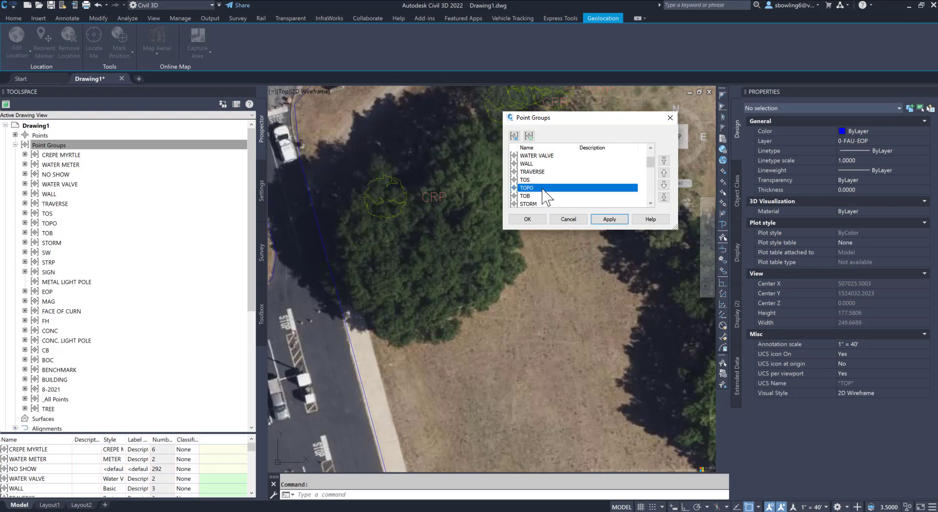
pyautogui.scroll(-1, 542, 186)
pyautogui.scroll(1, 542, 186)
pyautogui.scroll(-3, 542, 185)
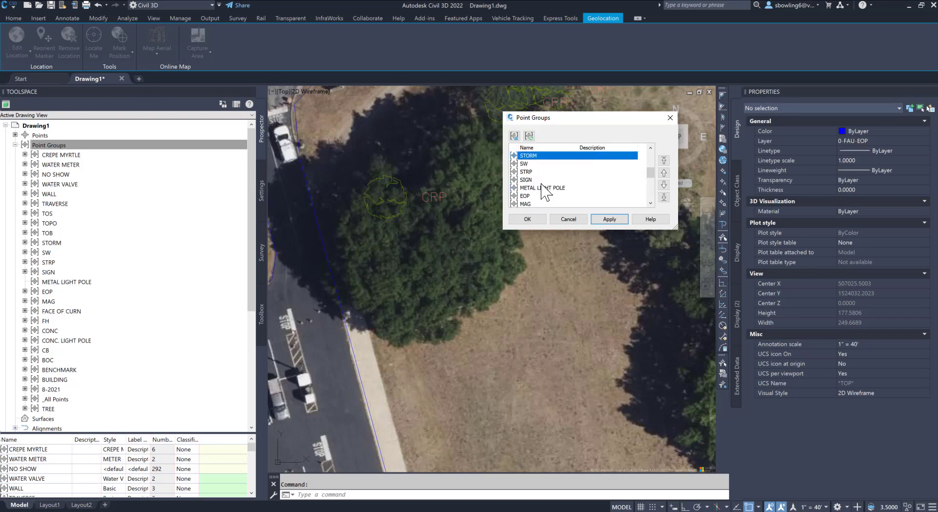
pyautogui.scroll(-3, 542, 190)
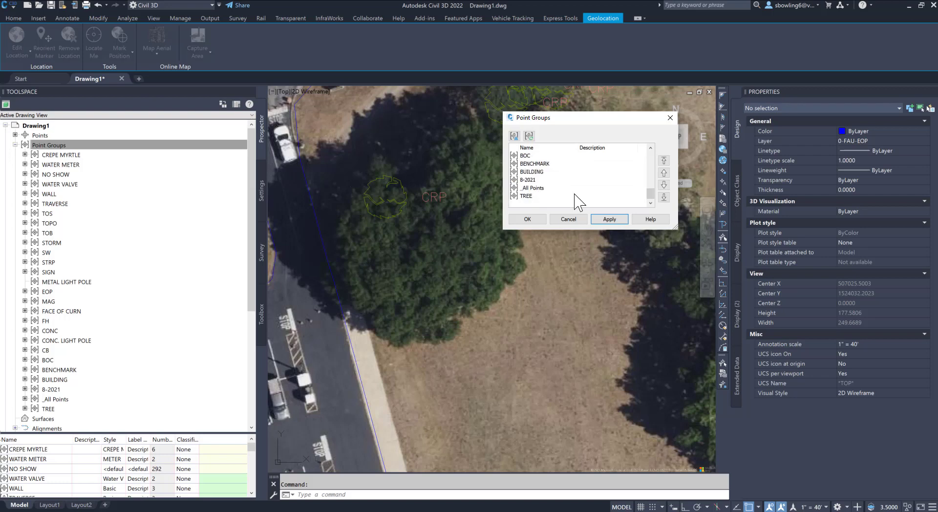
pyautogui.click(527, 196)
pyautogui.click(664, 160)
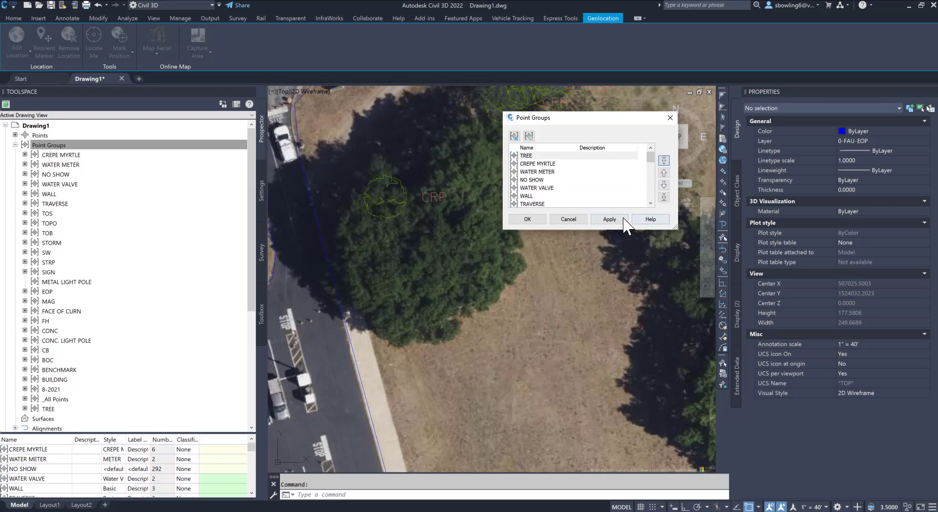
pyautogui.click(535, 221)
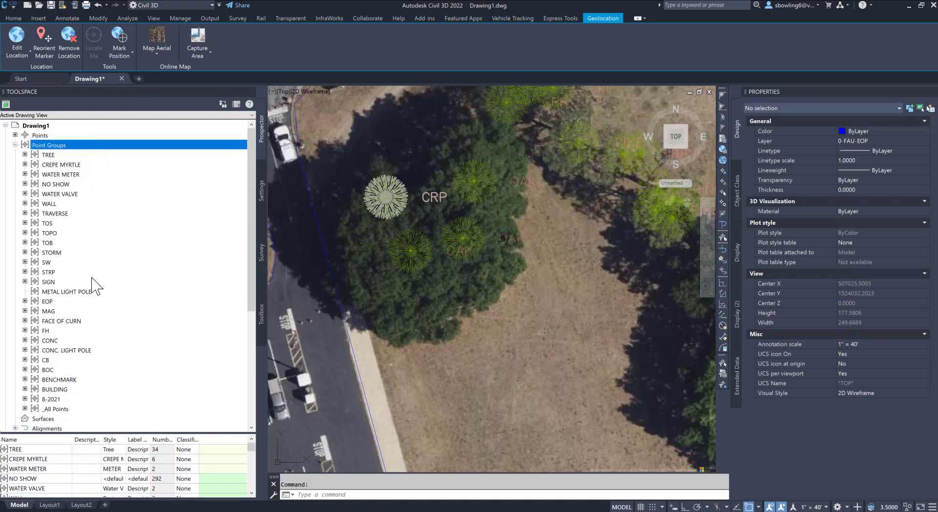
# Place the CREPE MYRTLE point group above TREE in the display order and accept the change
pyautogui.rightClick(67, 146)
pyautogui.click(105, 152)
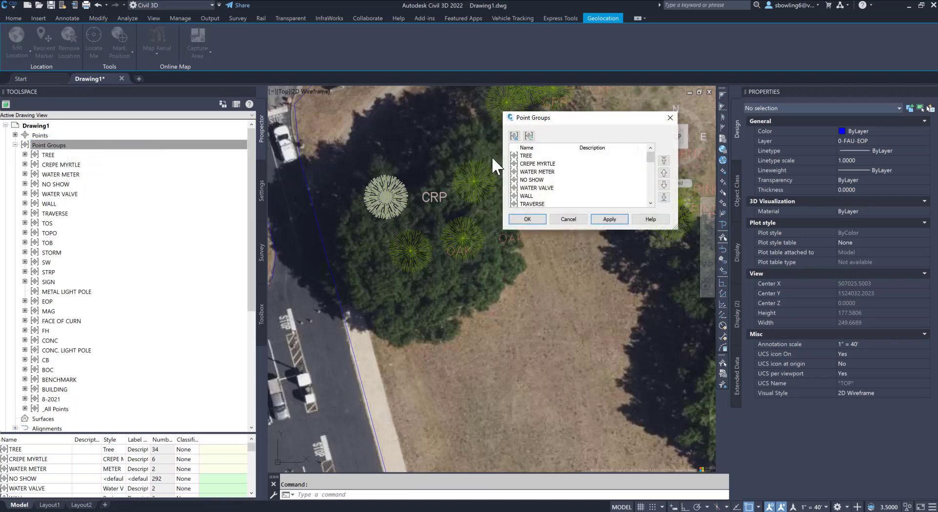
pyautogui.click(533, 164)
pyautogui.click(663, 161)
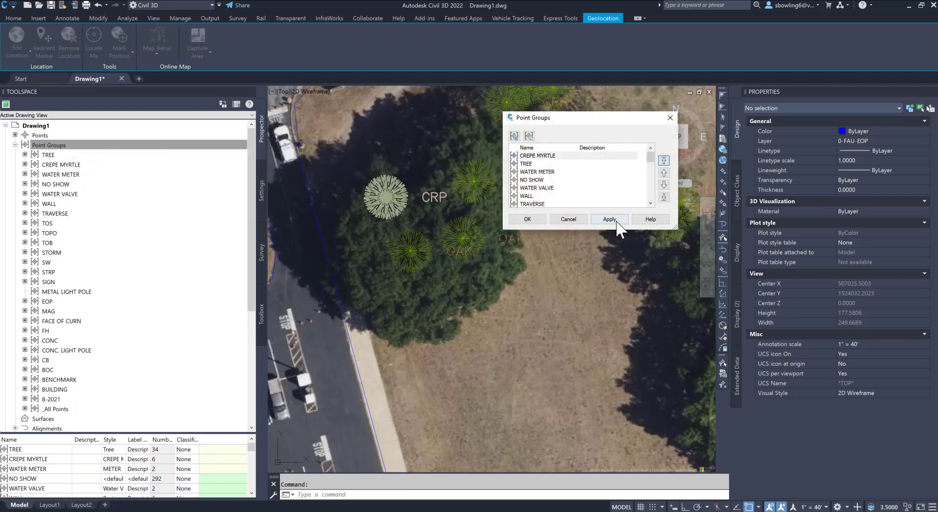
pyautogui.click(521, 221)
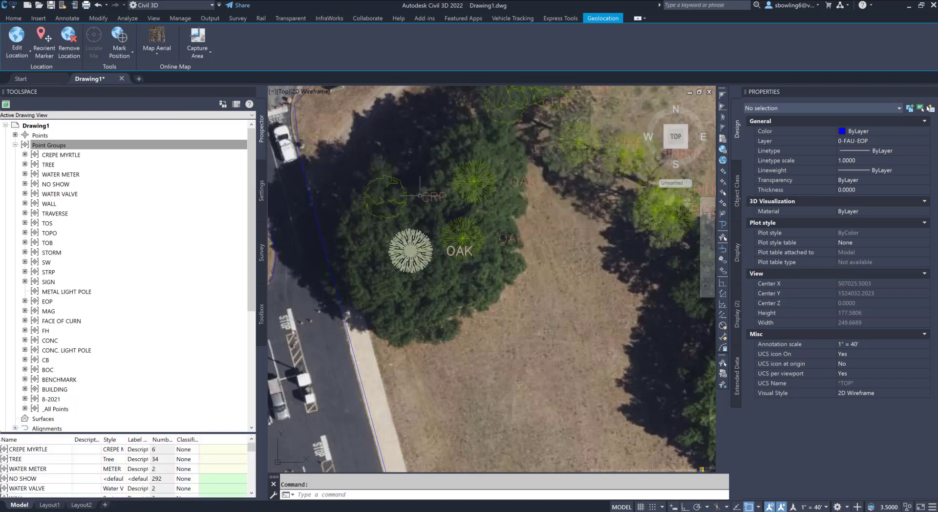
# List the points belonging to the CONC. LIGHT POLE point group
pyautogui.scroll(-2, 419, 195)
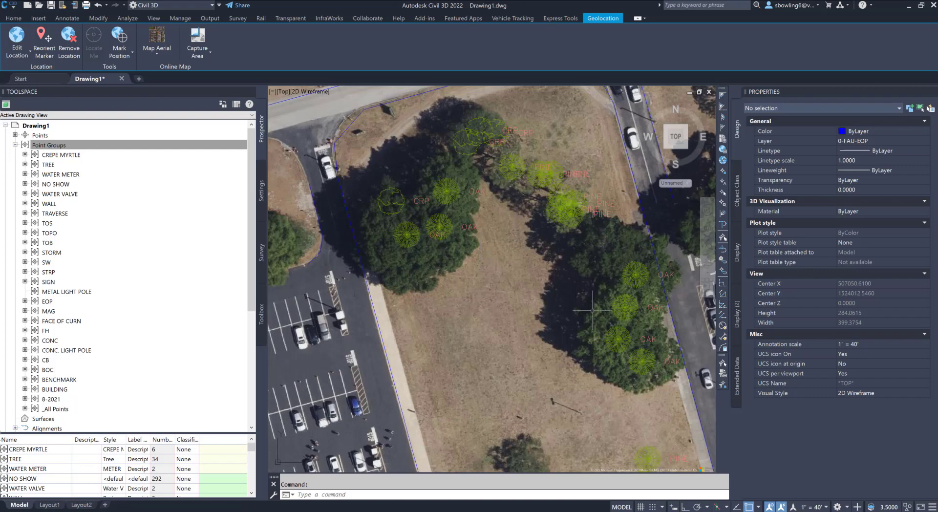
pyautogui.scroll(-4, 451, 271)
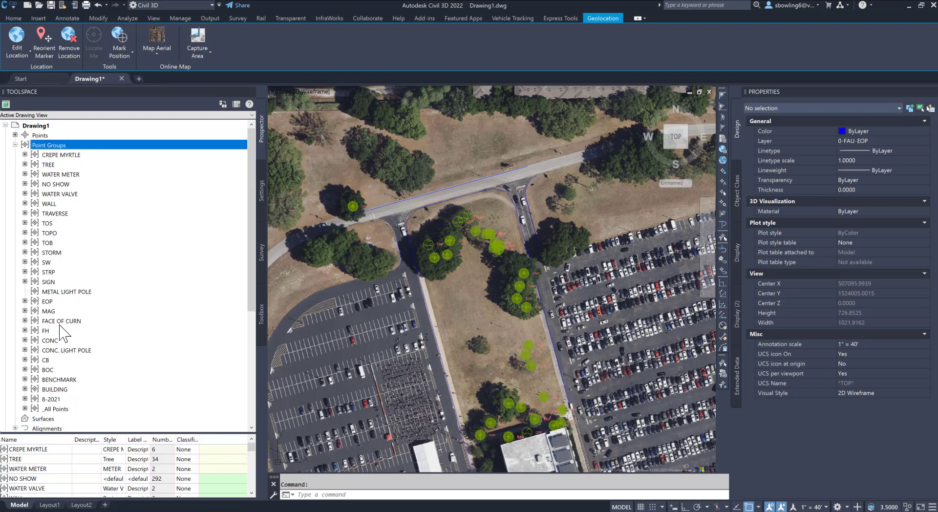
pyautogui.click(63, 351)
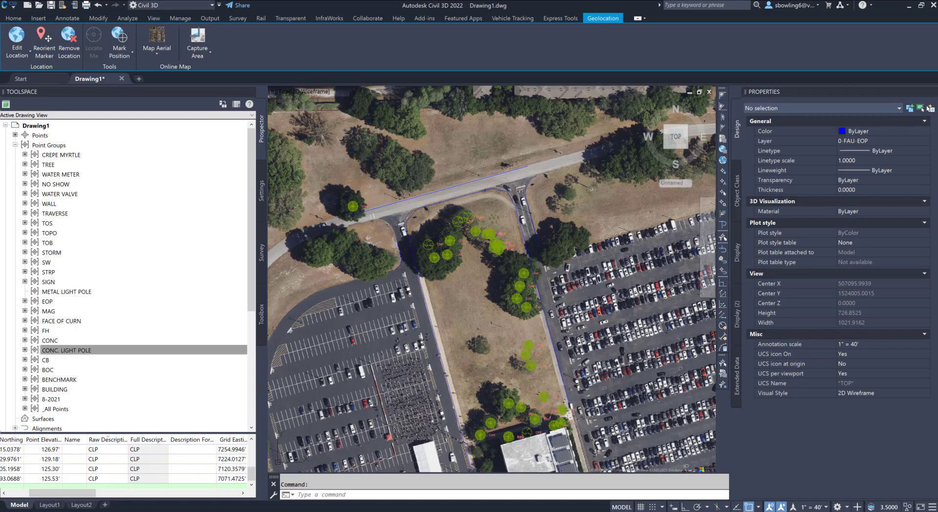
pyautogui.scroll(4, 484, 331)
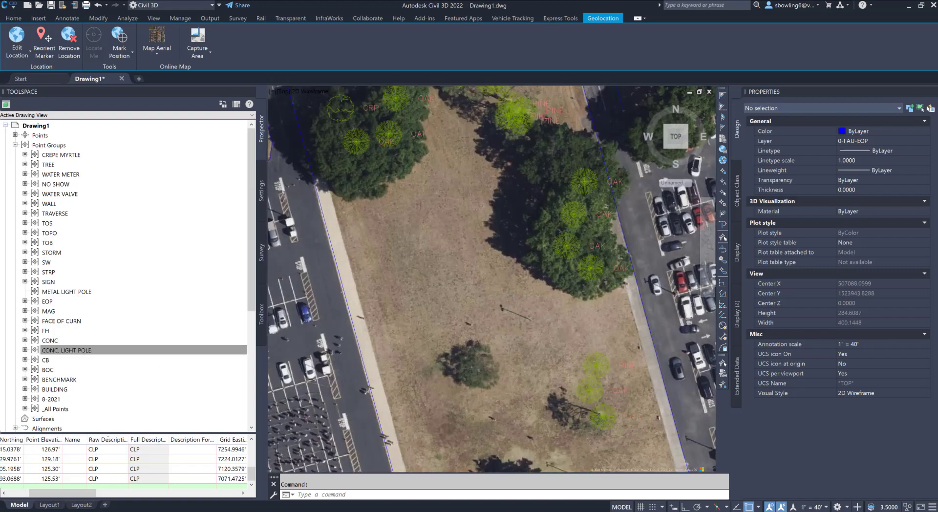
pyautogui.write('c')
pyautogui.press('Return')
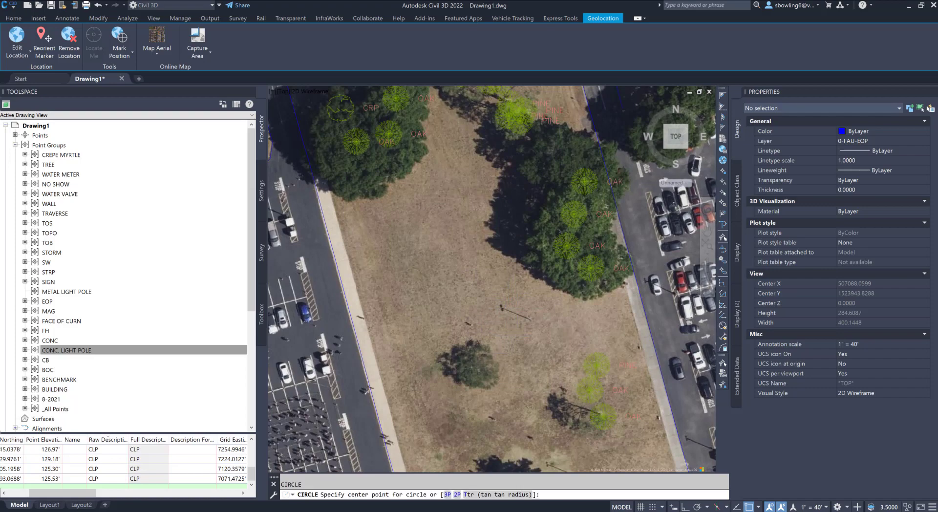
pyautogui.click(530, 320)
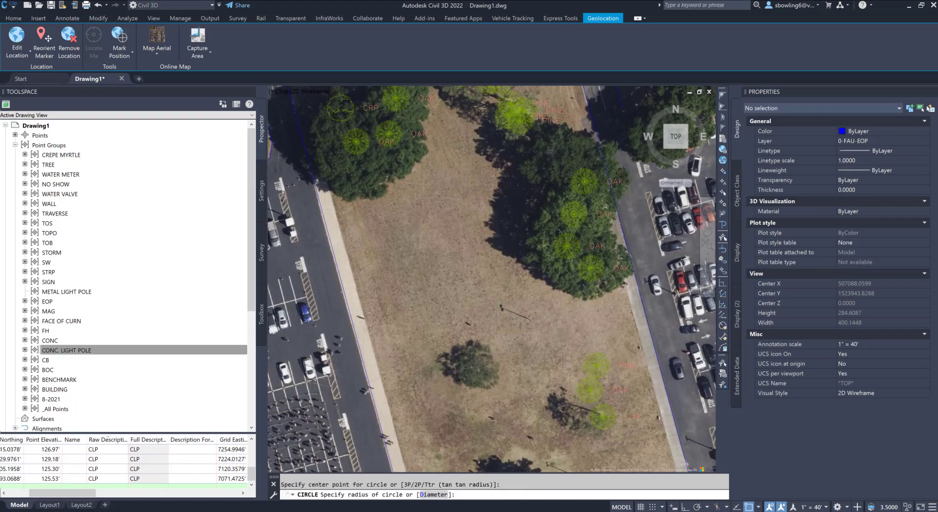
pyautogui.press('Escape')
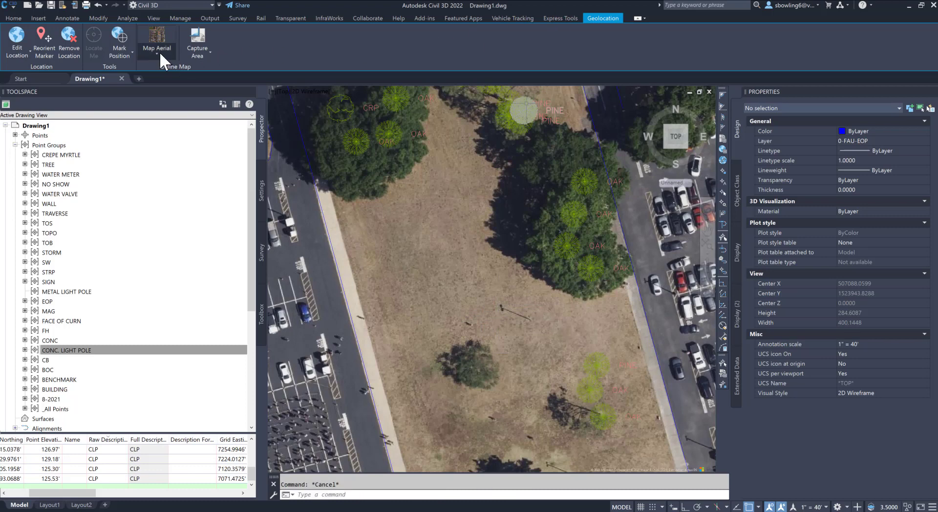
# Turn off the aerial map background in the drawing
pyautogui.click(160, 52)
pyautogui.click(183, 134)
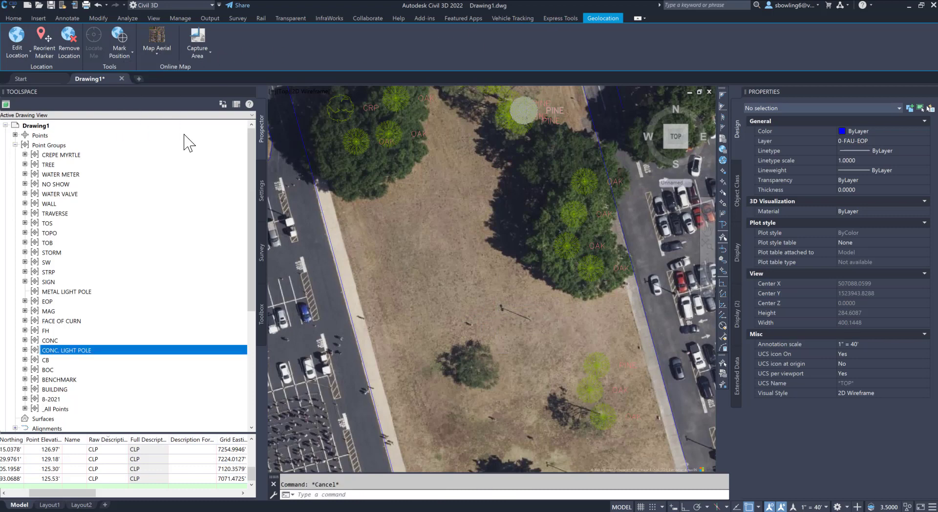
pyautogui.press('Escape')
# Draw a circle with a radius of 1 in the open area between the tree points
pyautogui.write('c')
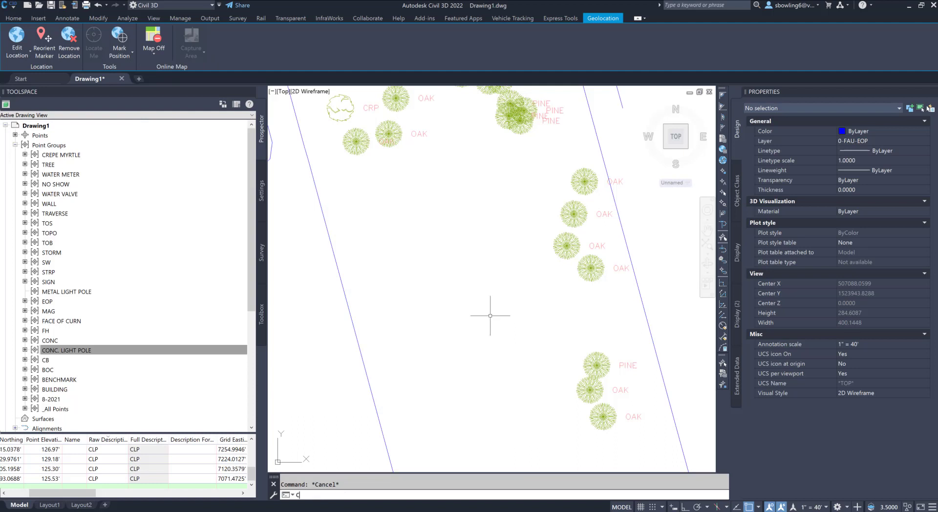
pyautogui.press('BackSpace')
pyautogui.write('c')
pyautogui.press('Return')
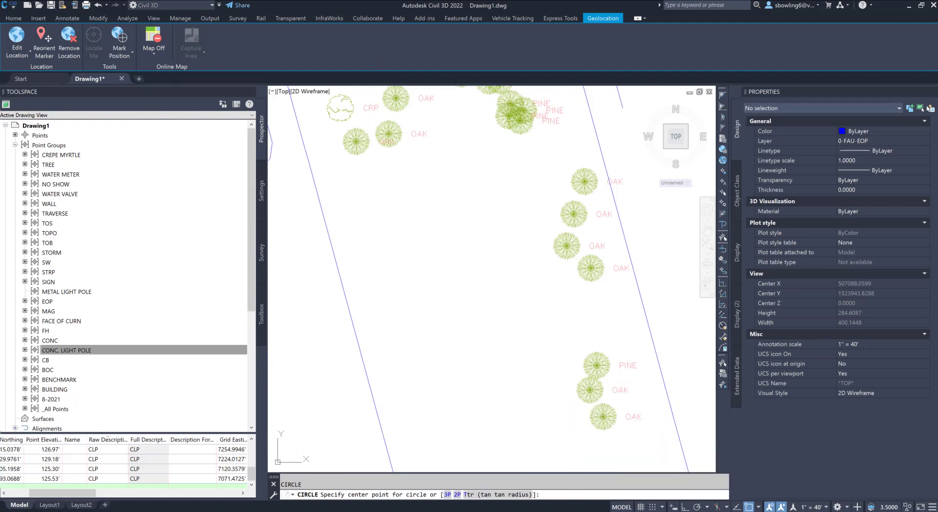
pyautogui.click(472, 299)
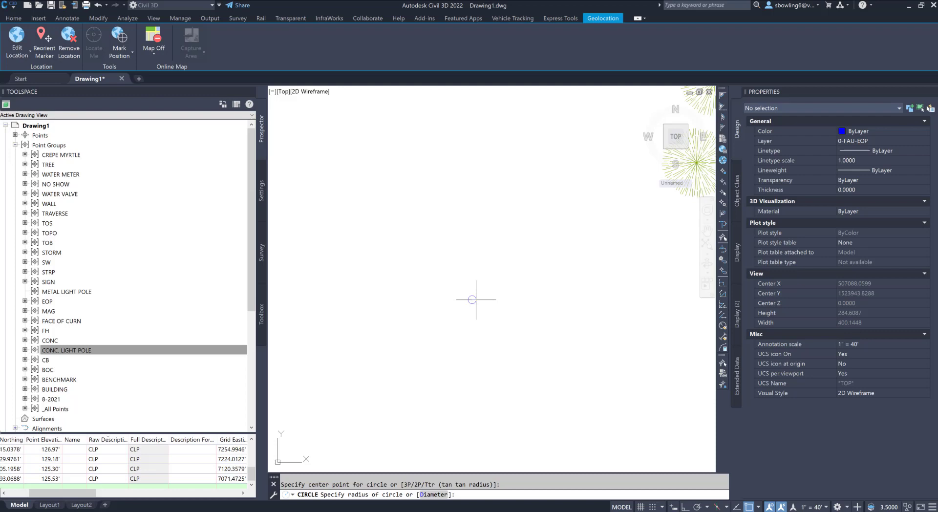
pyautogui.write('1')
pyautogui.press('Return')
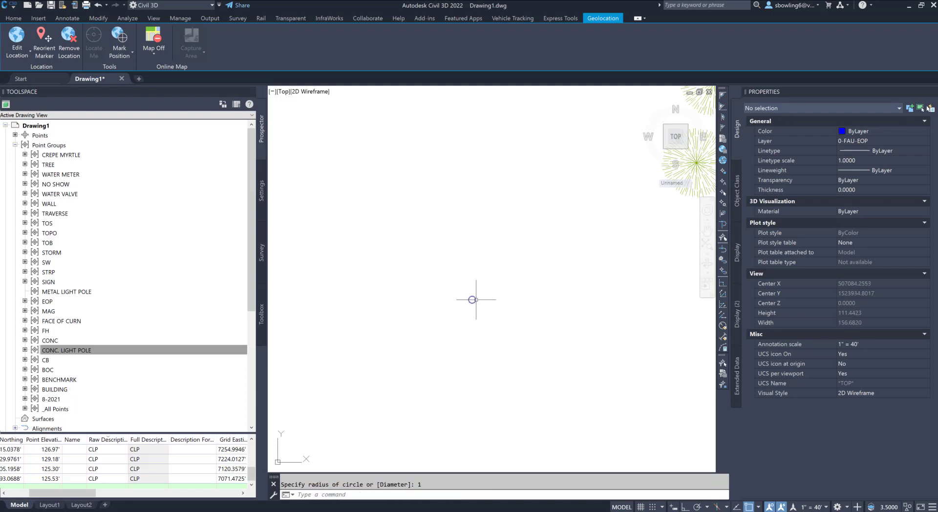
pyautogui.press('Escape')
# Draw a short polyline tick about 0.8 long going outward from the circle's upper-left edge and check its properties
pyautogui.scroll(4, 472, 299)
pyautogui.write('pline')
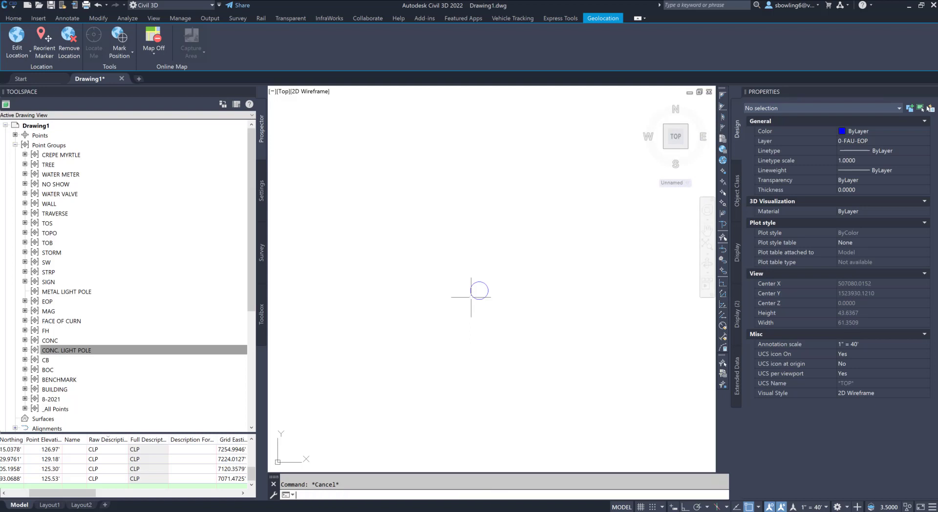
pyautogui.press('Return')
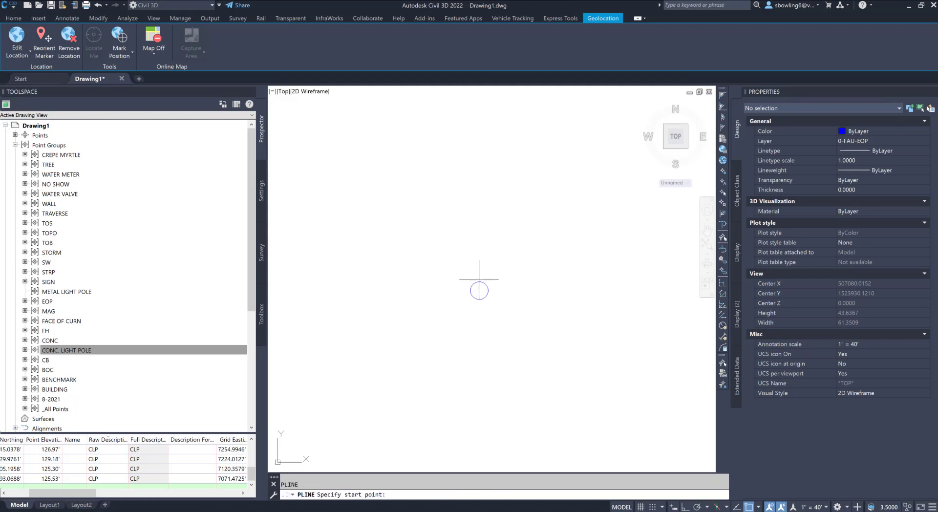
pyautogui.click(474, 280)
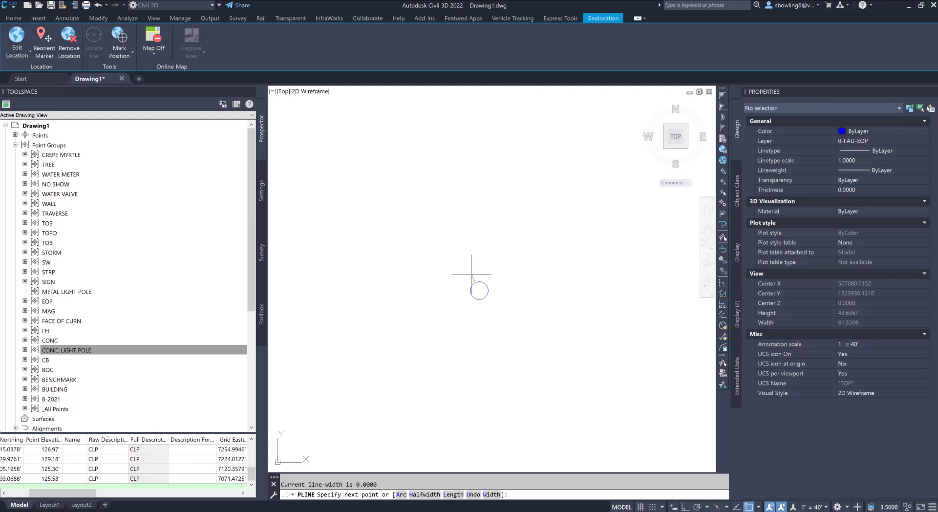
pyautogui.click(471, 274)
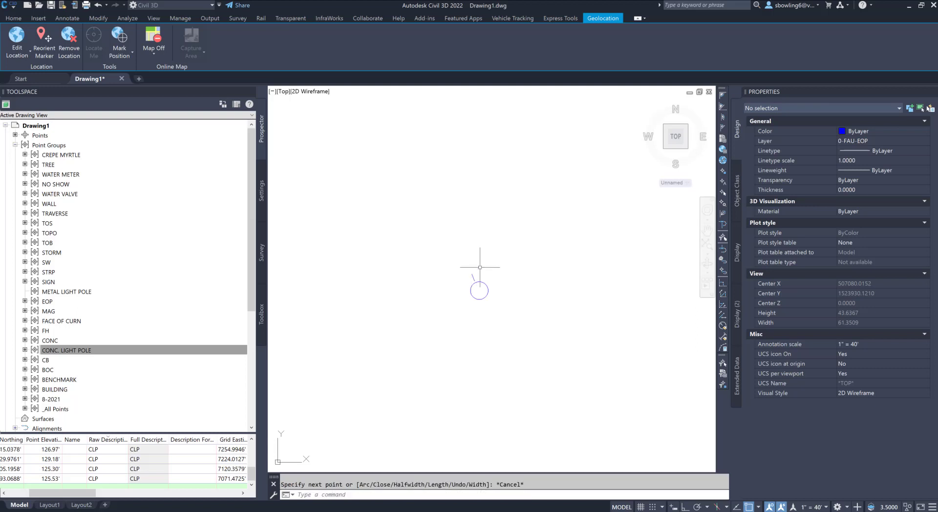
pyautogui.press('Escape')
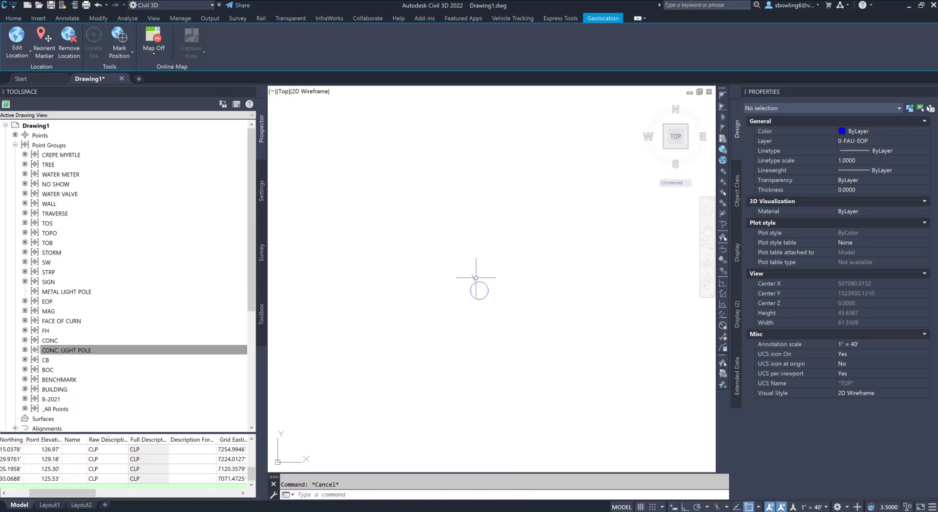
pyautogui.click(473, 277)
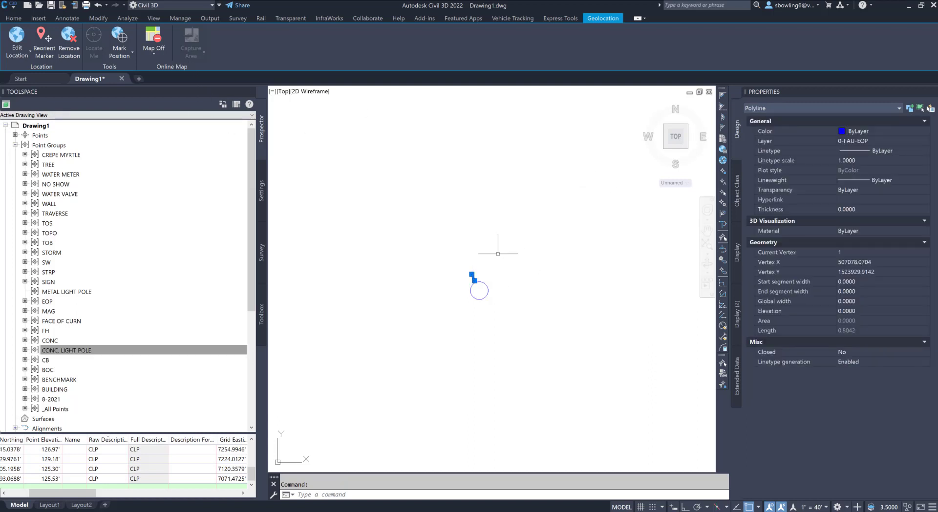
pyautogui.press('Escape')
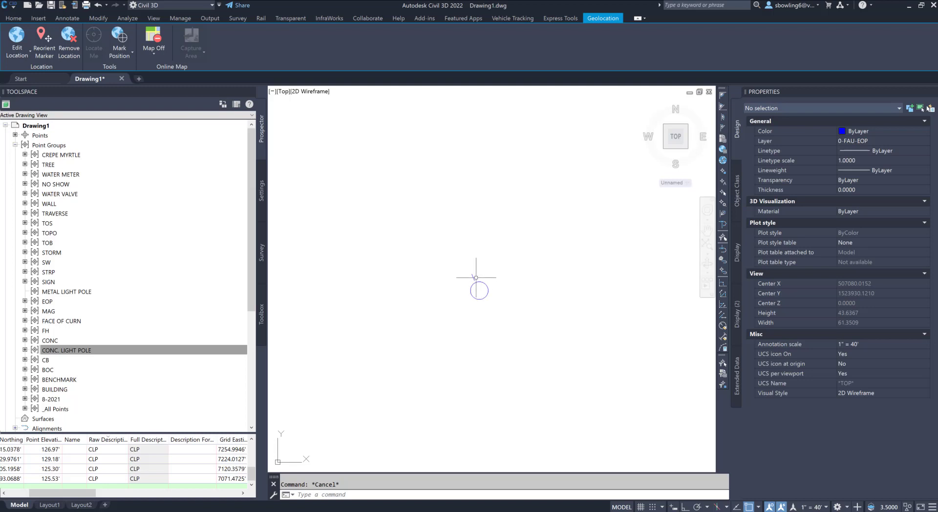
# Delete the circle together with its short polyline tick
pyautogui.click(510, 259)
pyautogui.click(419, 337)
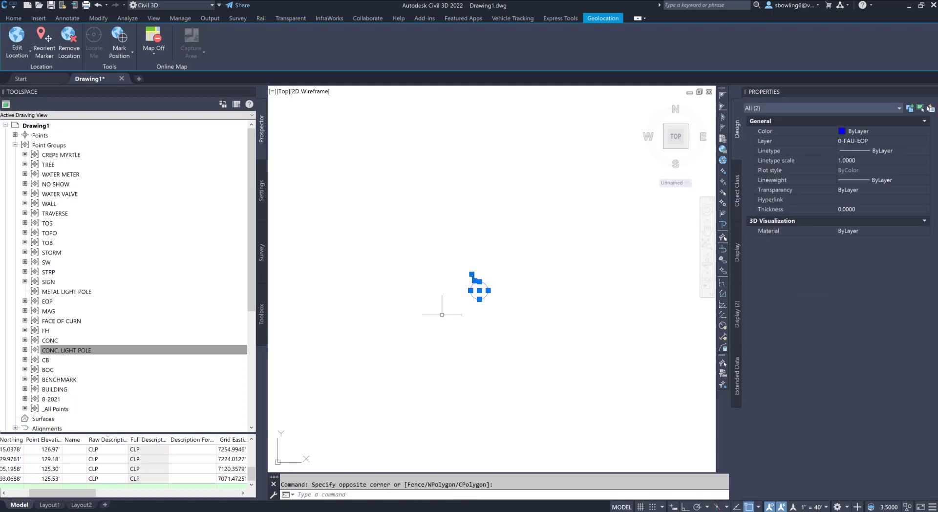
pyautogui.press('Delete')
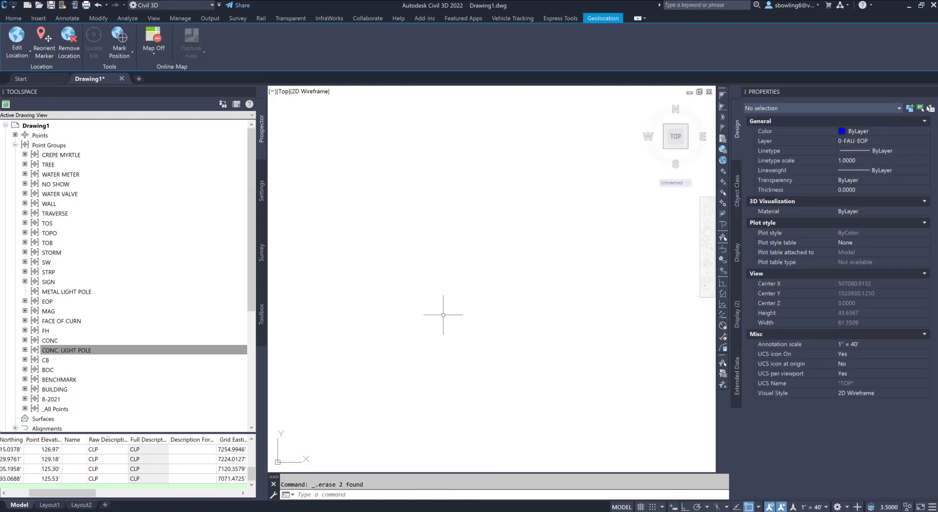
# Draw a closed circular polyline from two arc segments, with a perimeter of about 6.3
pyautogui.press('Return')
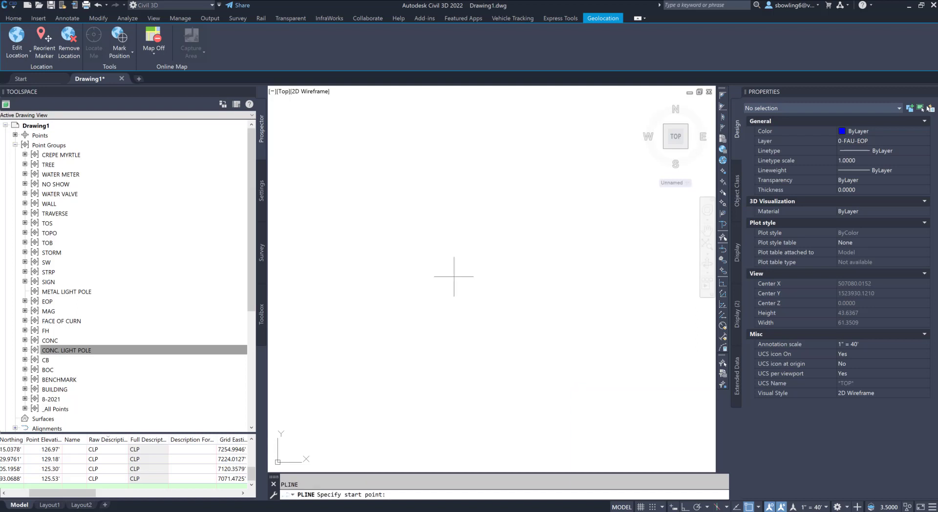
pyautogui.click(451, 287)
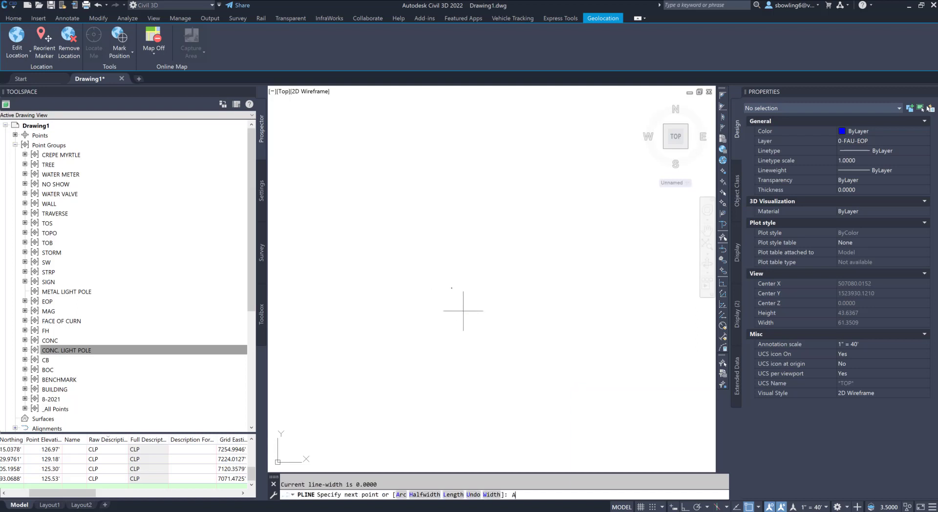
pyautogui.press('Return')
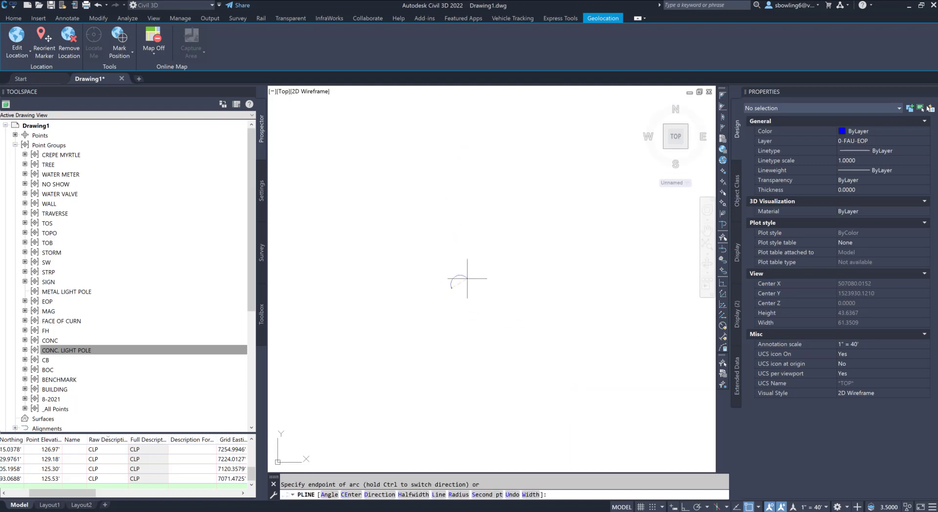
pyautogui.click(467, 295)
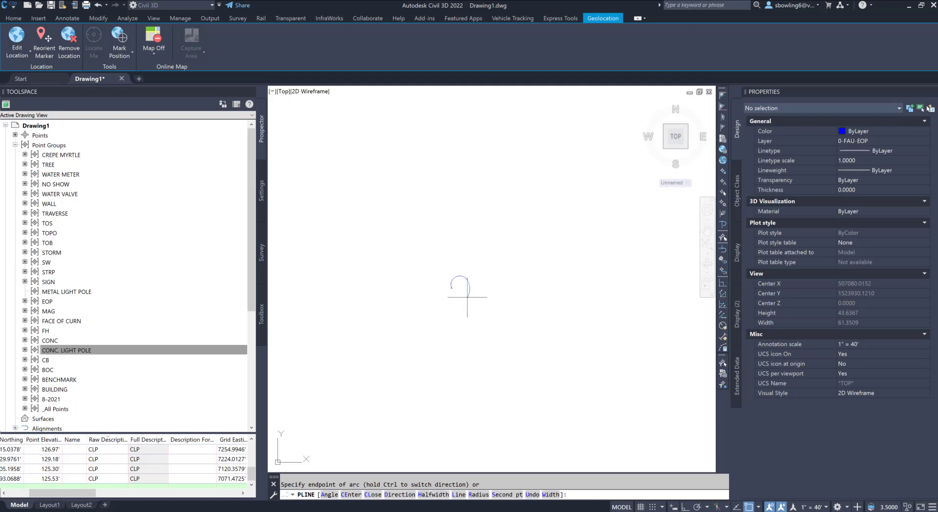
pyautogui.press('Return')
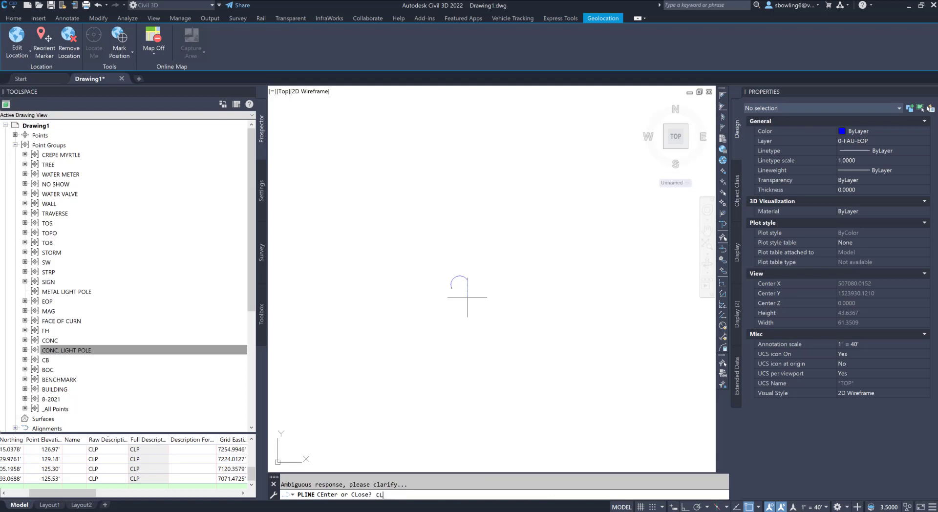
pyautogui.write('CL')
pyautogui.press('Return')
pyautogui.press('Escape')
pyautogui.click(463, 277)
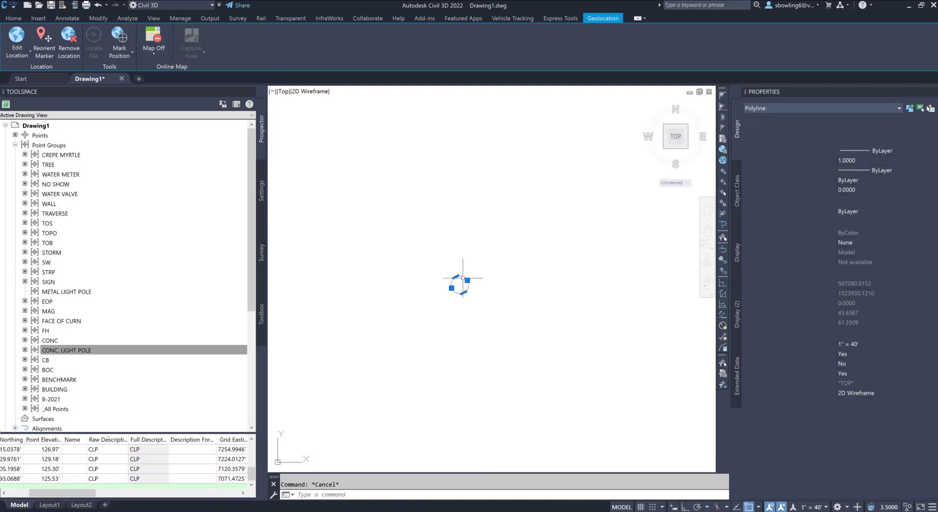
pyautogui.scroll(4, 468, 277)
pyautogui.press('Escape')
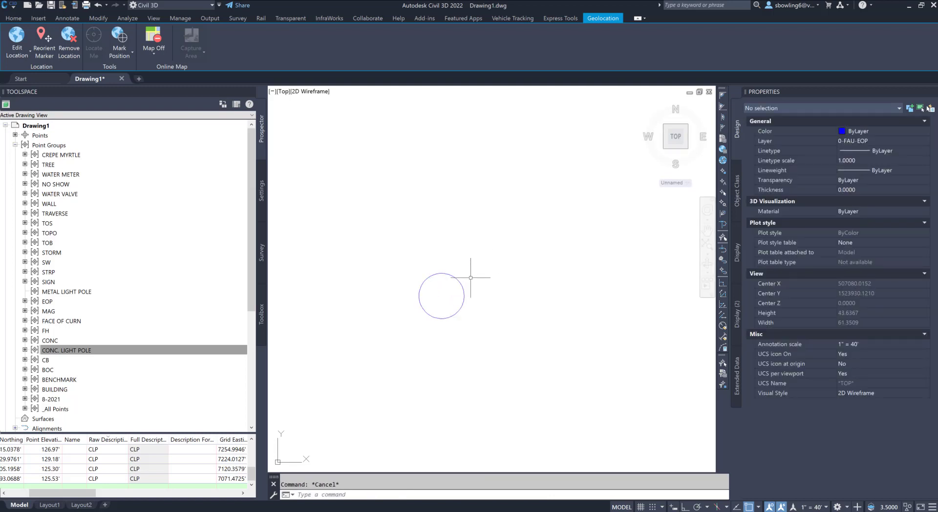
# Draw a straight polyline tick about 0.86 long, outward from the lower-left vertex of the circular polyline
pyautogui.write('PL')
pyautogui.press('Return')
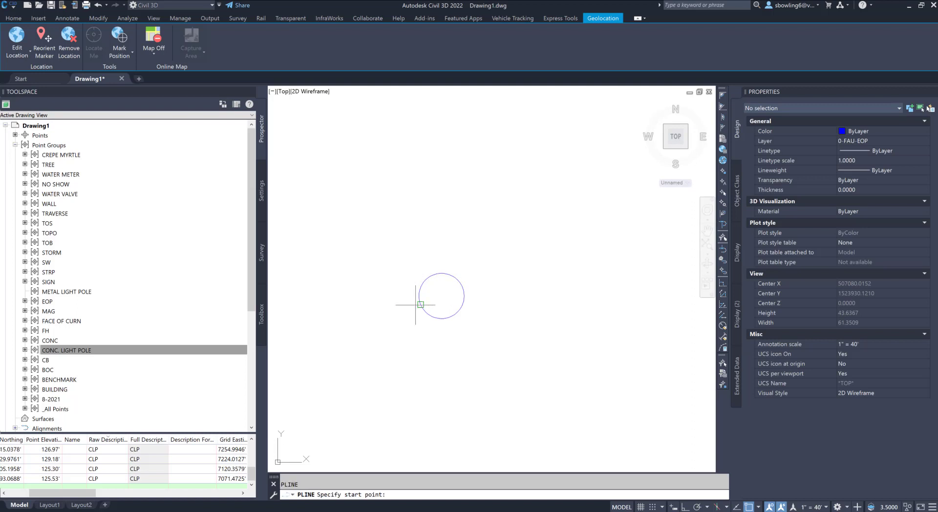
pyautogui.click(421, 304)
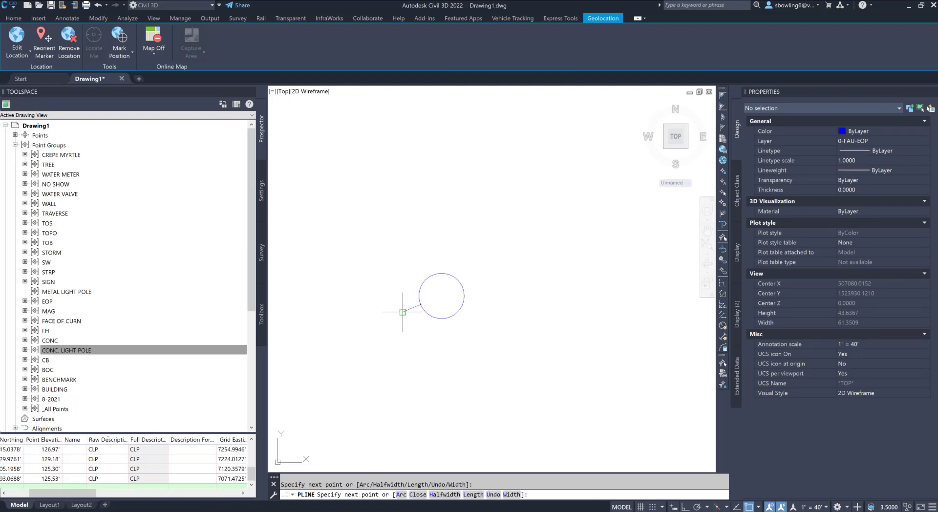
pyautogui.press('Escape')
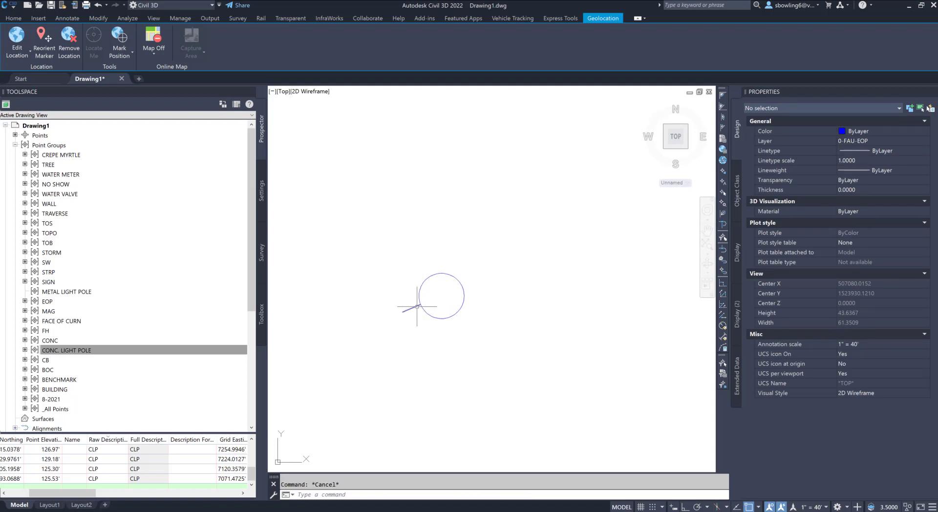
# Create a path array of the short tick around the circular polyline with 0.5 between items
pyautogui.click(416, 306)
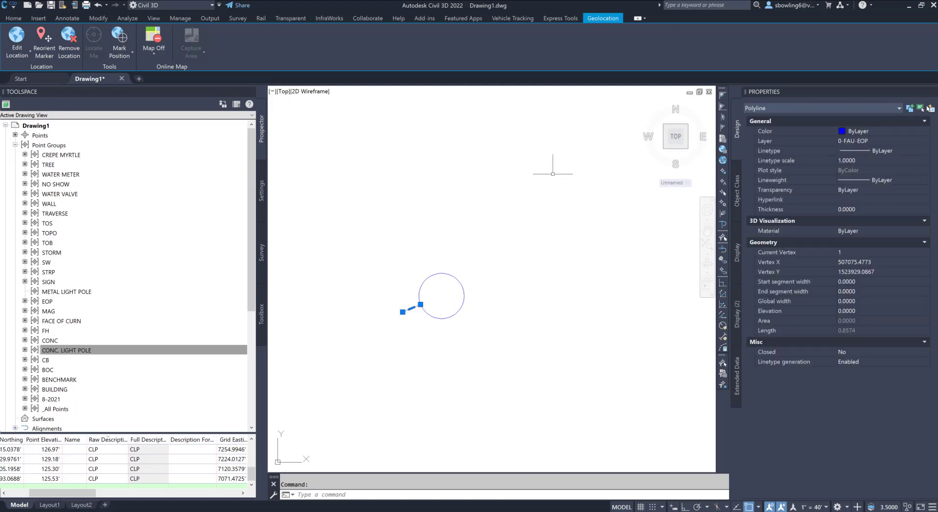
pyautogui.click(11, 18)
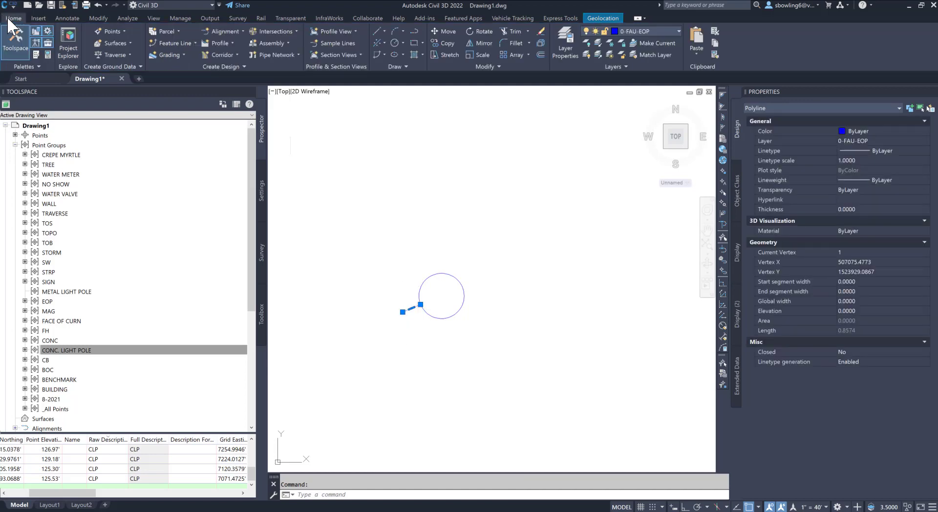
pyautogui.click(528, 54)
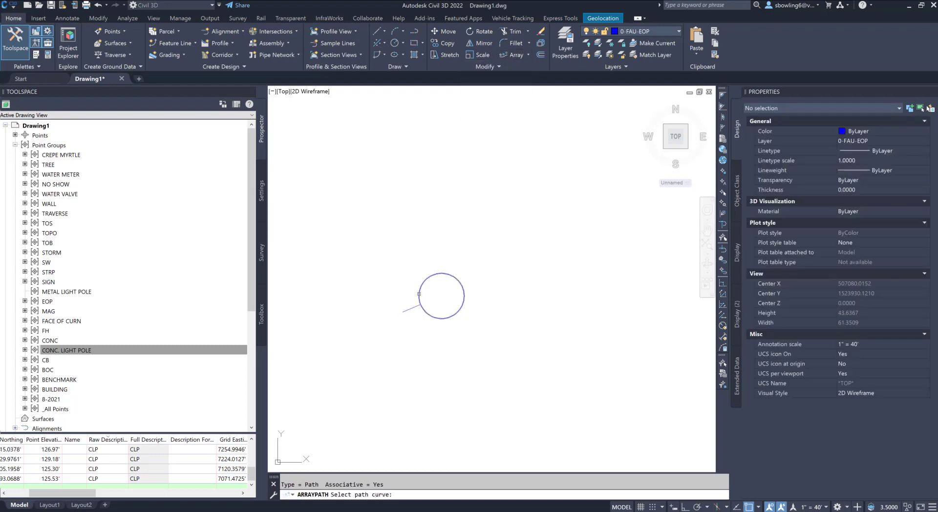
pyautogui.click(418, 294)
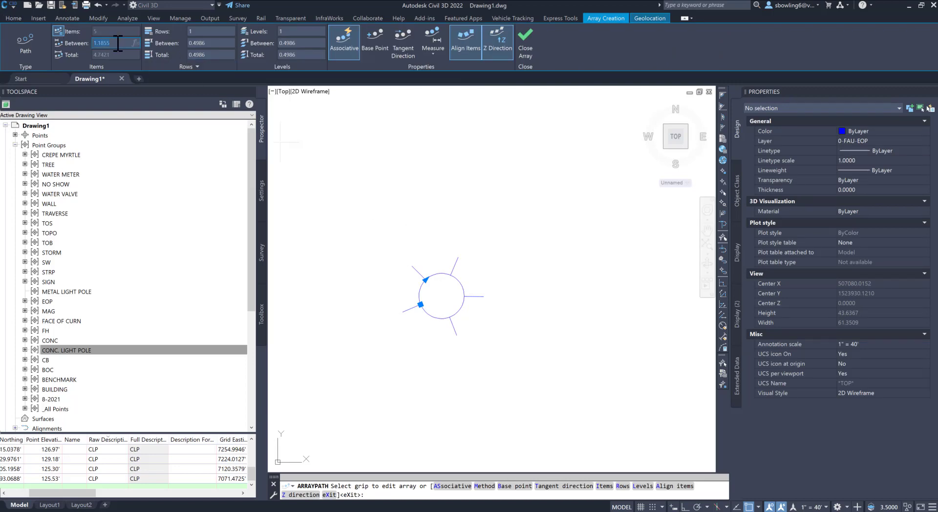
pyautogui.write('1')
pyautogui.press('Return')
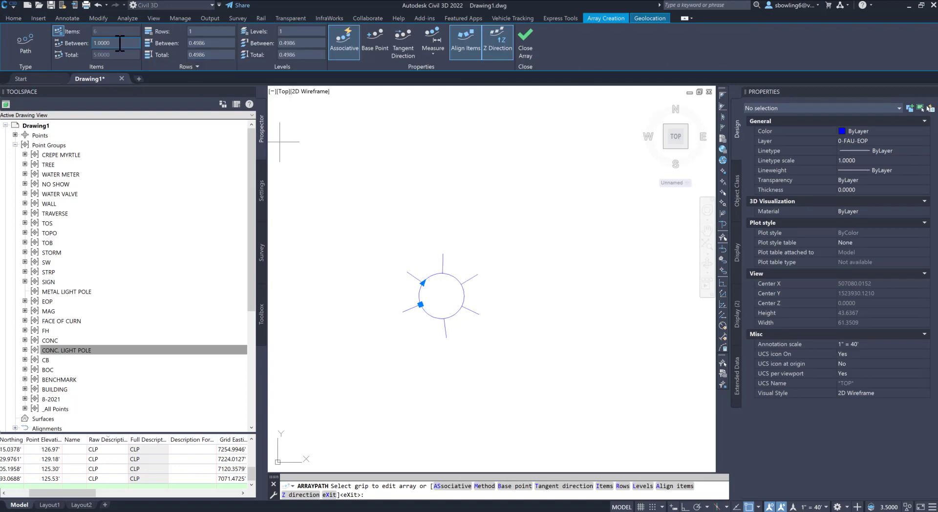
pyautogui.write('.5')
pyautogui.press('Return')
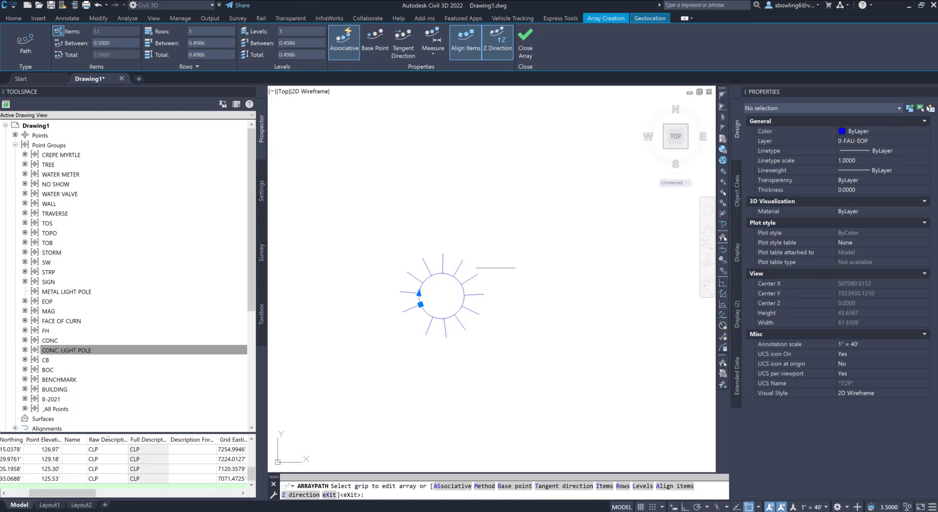
pyautogui.press('Escape')
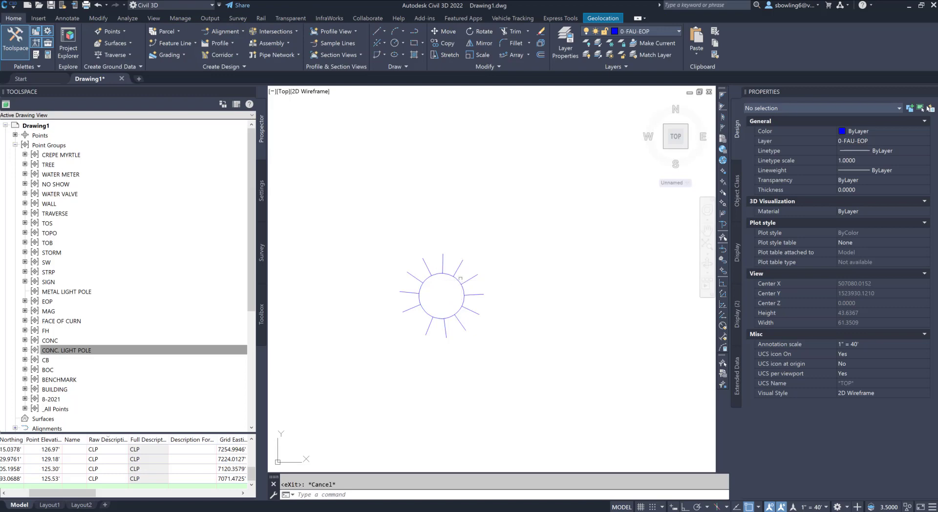
pyautogui.click(457, 279)
pyautogui.scroll(-3, 451, 268)
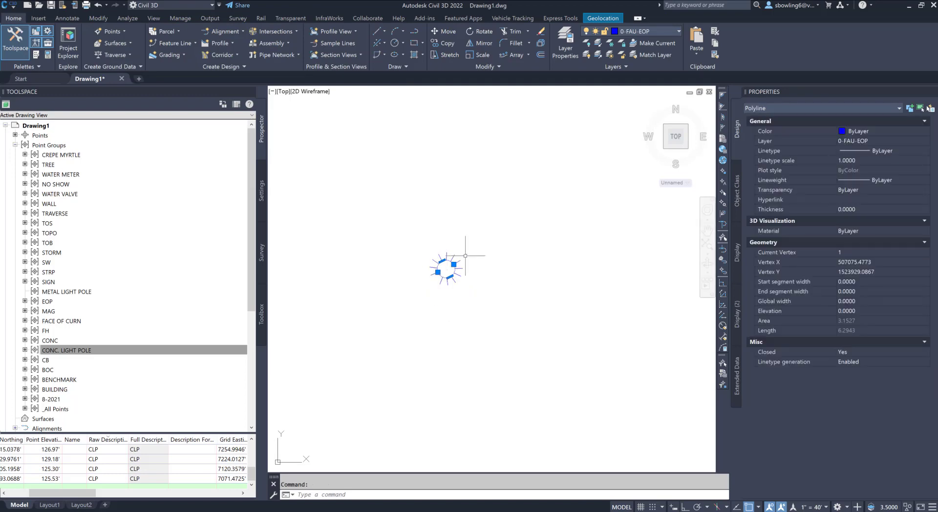
pyautogui.press('Escape')
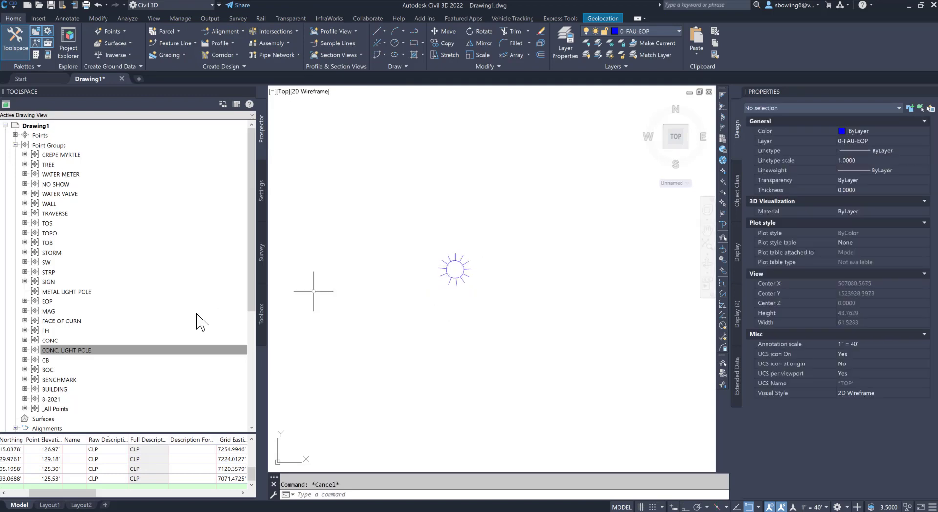
# Draw a small closed circular polyline from two arc segments, up and to the right of the existing sunburst symbol
pyautogui.scroll(2, 442, 303)
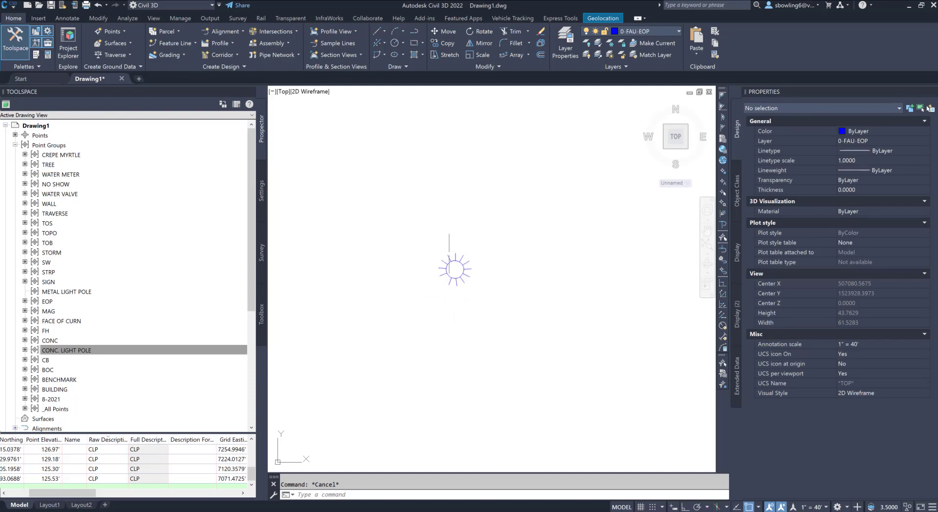
pyautogui.write('pl')
pyautogui.press('Return')
pyautogui.click(508, 236)
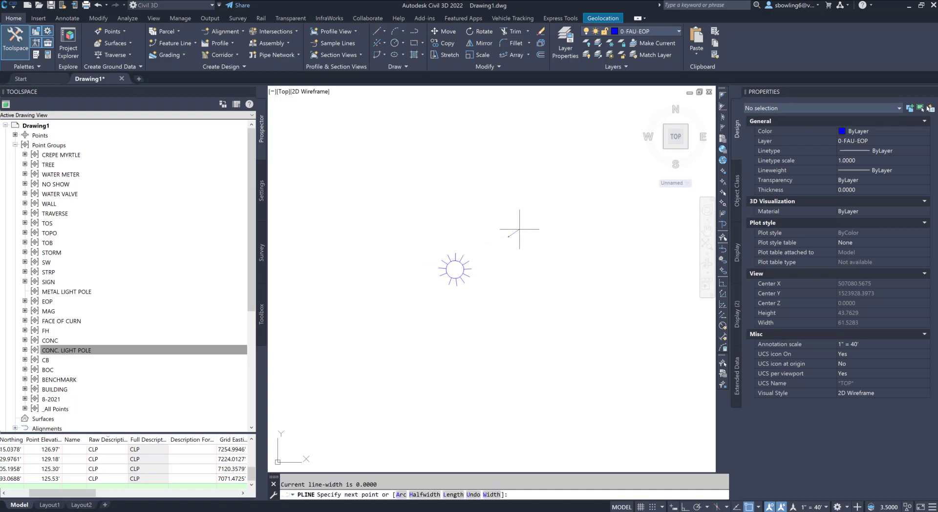
pyautogui.click(401, 494)
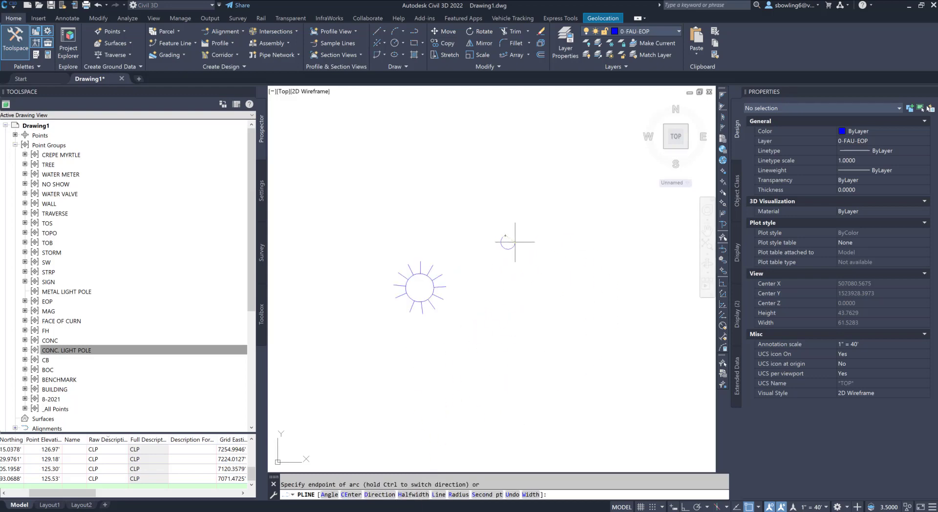
pyautogui.scroll(2, 501, 224)
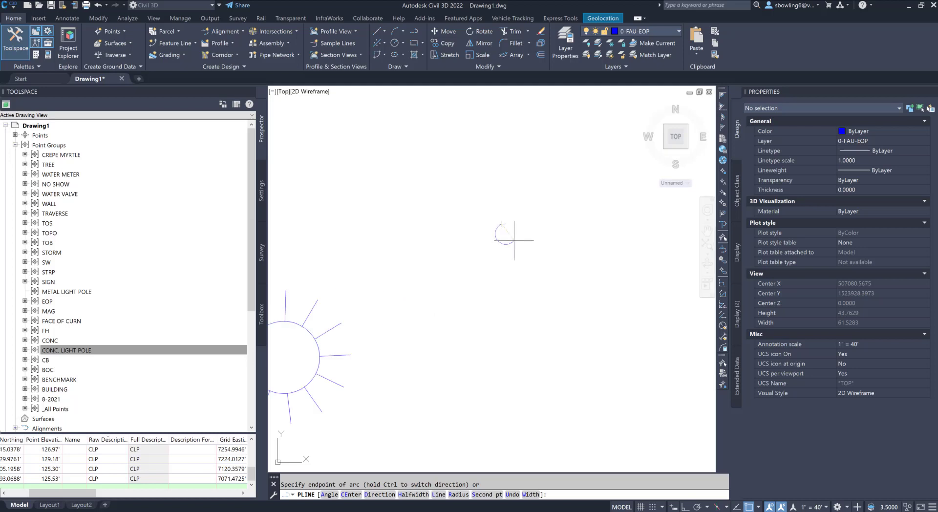
pyautogui.click(513, 240)
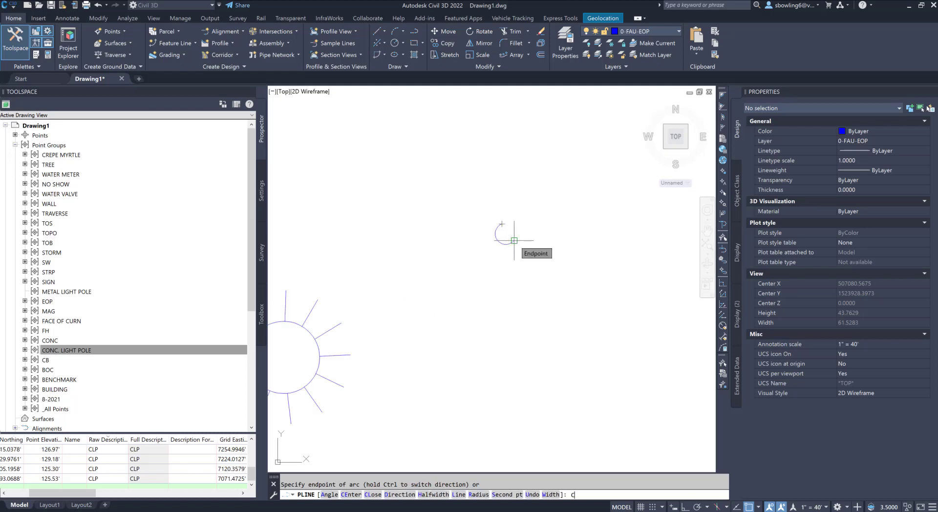
pyautogui.write('CL')
pyautogui.press('Return')
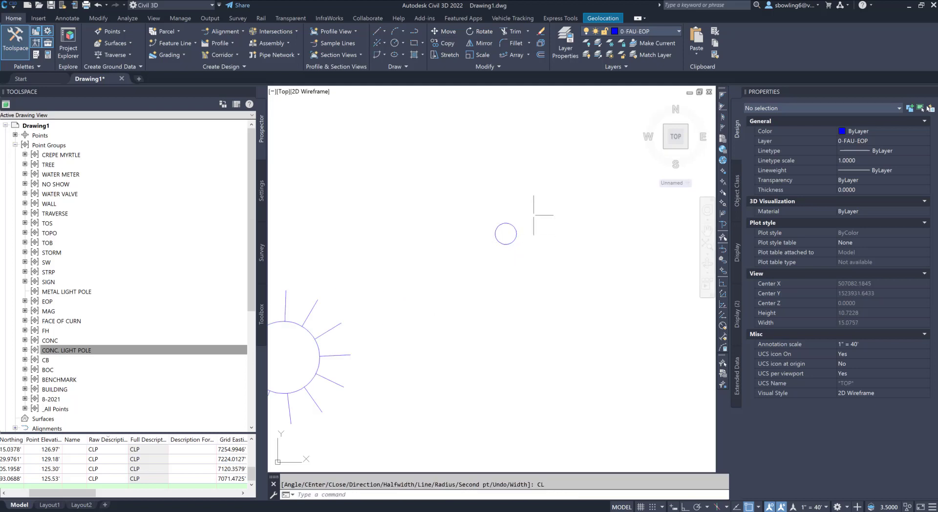
# Draw a straight polyline tick about 0.35 long, outward from the upper vertex of the small circular polyline
pyautogui.press('Escape')
pyautogui.write('PL')
pyautogui.press('Return')
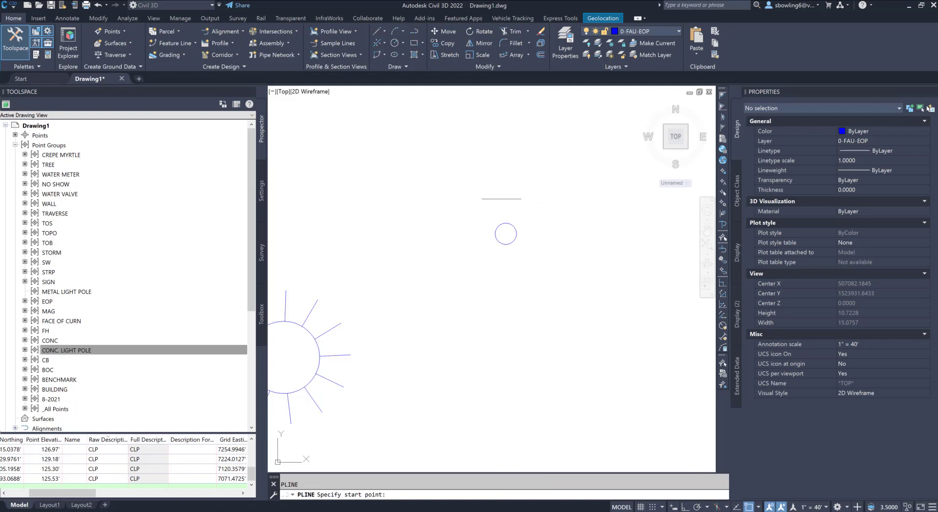
pyautogui.click(501, 224)
pyautogui.click(500, 212)
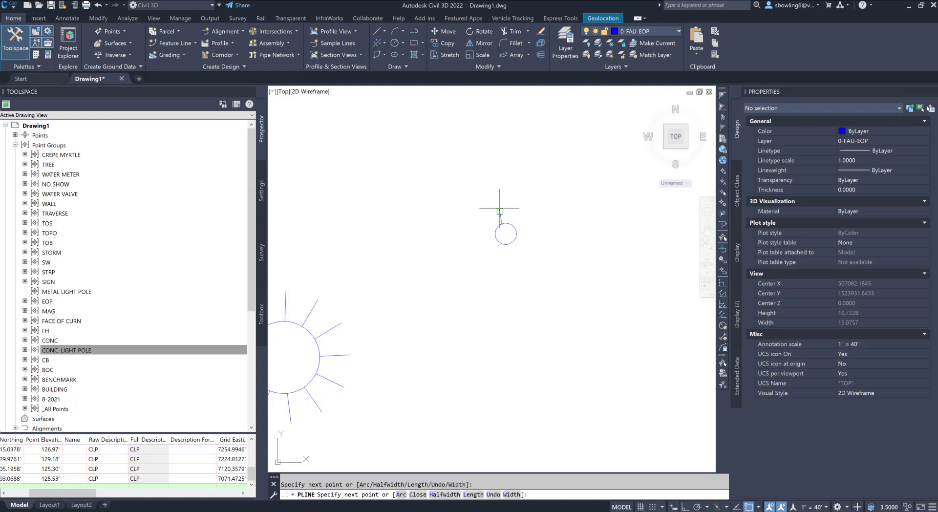
pyautogui.press('Escape')
# Create a path array of the short tick around the small circular polyline, keeping the default item spacing
pyautogui.click(499, 214)
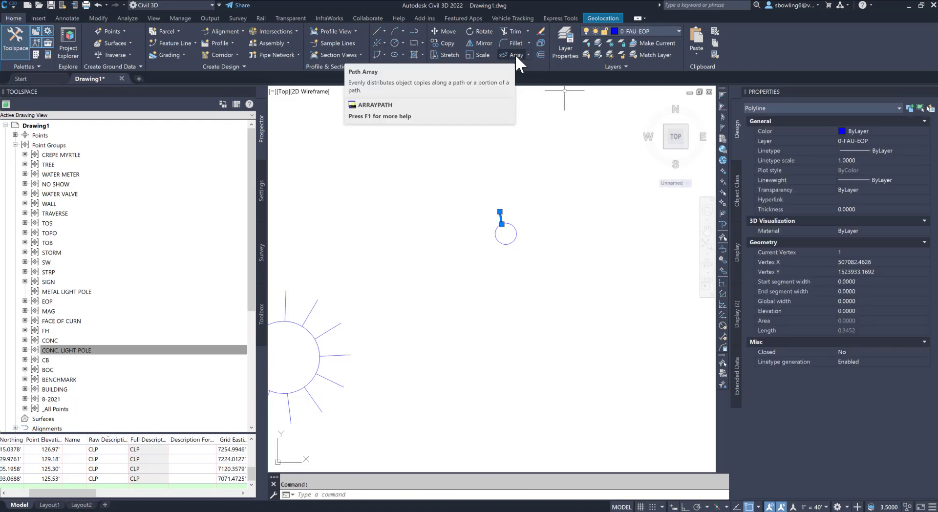
pyautogui.click(528, 55)
pyautogui.click(489, 90)
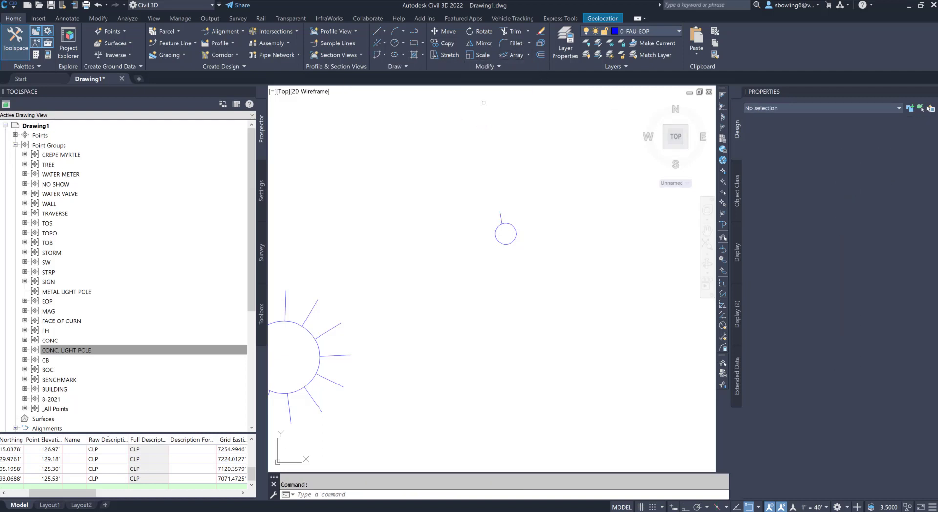
pyautogui.click(511, 226)
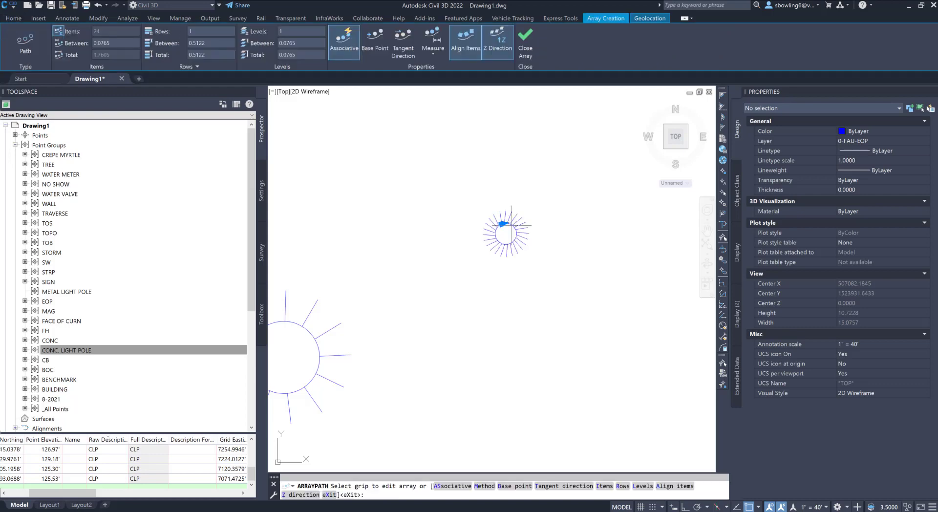
pyautogui.press('Escape')
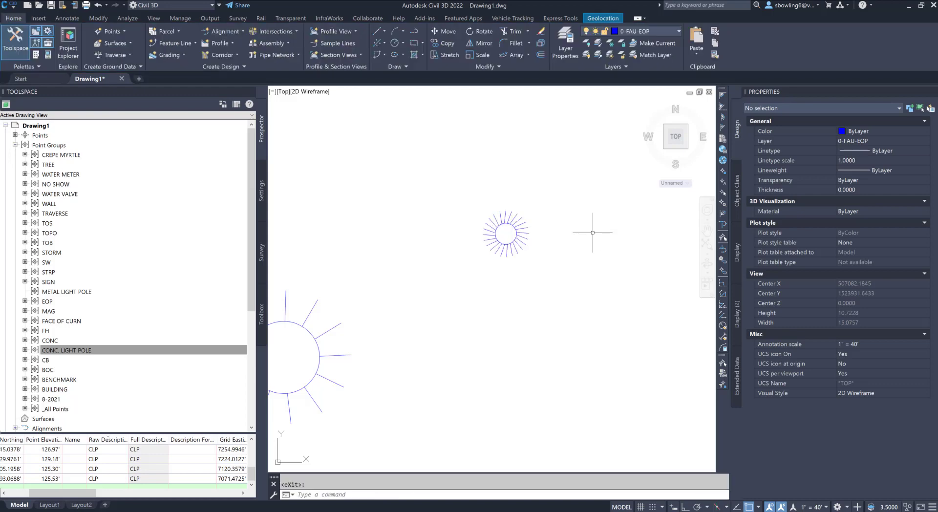
# Delete the small circular polyline together with its array of ticks
pyautogui.scroll(-2, 528, 209)
pyautogui.click(549, 198)
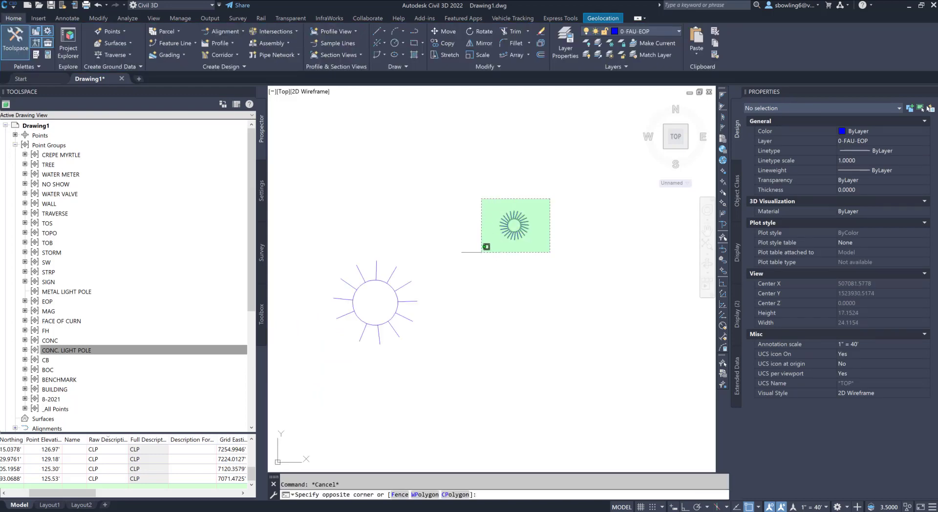
pyautogui.click(484, 250)
pyautogui.press('Delete')
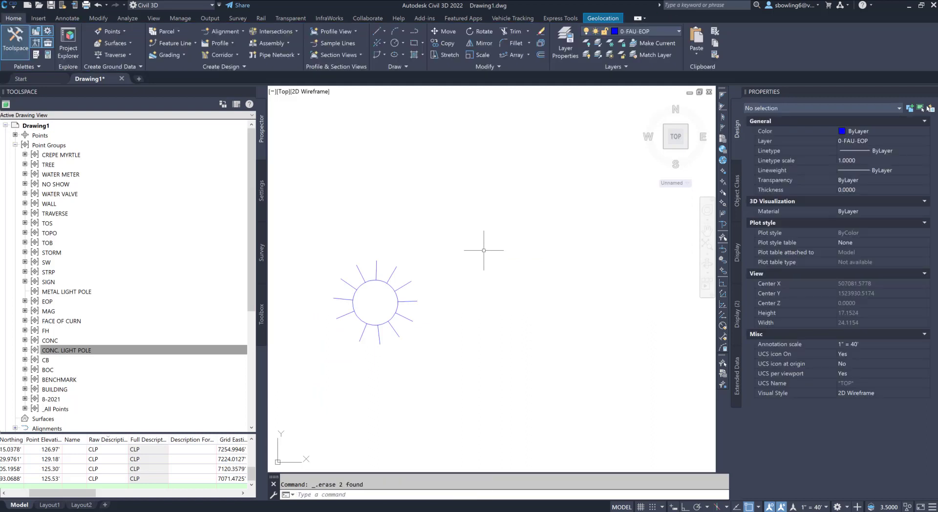
# Start a block definition named CLP and set its base point at the center of the sunburst symbol's circle
pyautogui.scroll(-2, 484, 250)
pyautogui.scroll(2, 404, 261)
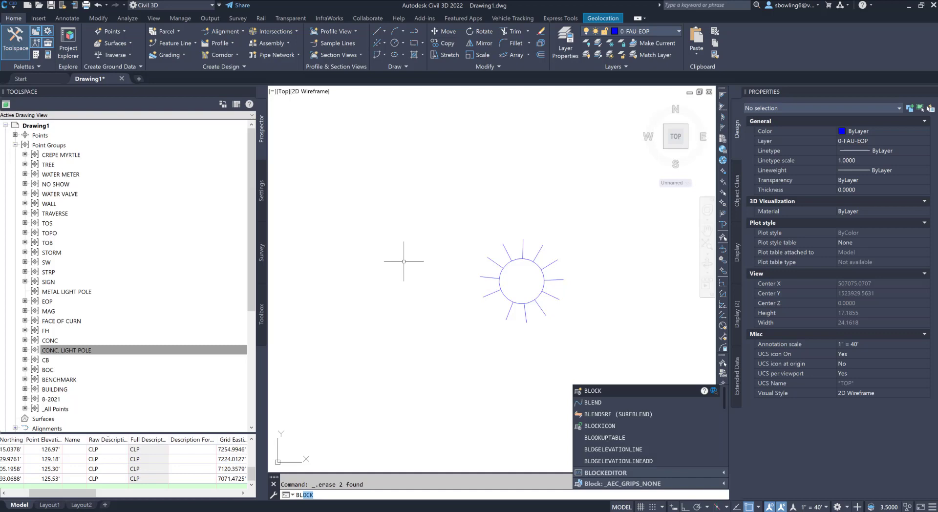
pyautogui.press('BackSpace')
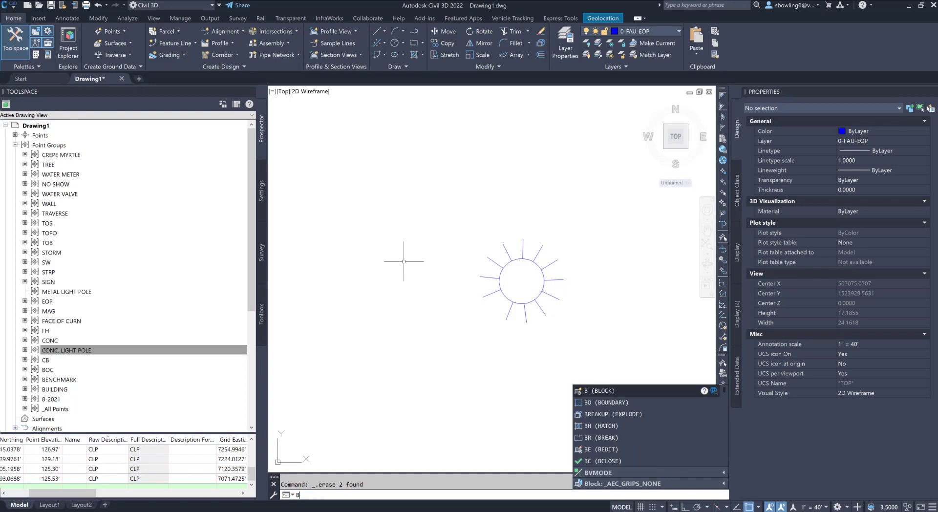
pyautogui.click(597, 390)
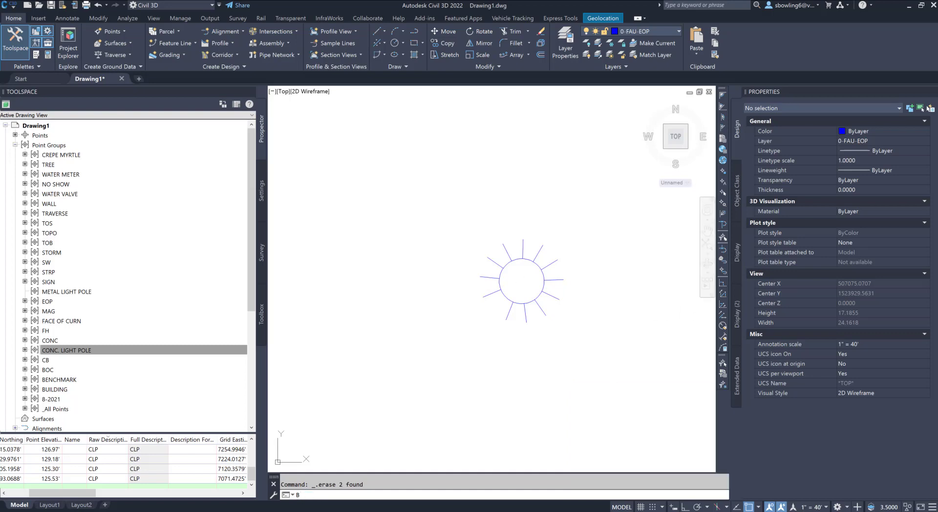
pyautogui.press('Return')
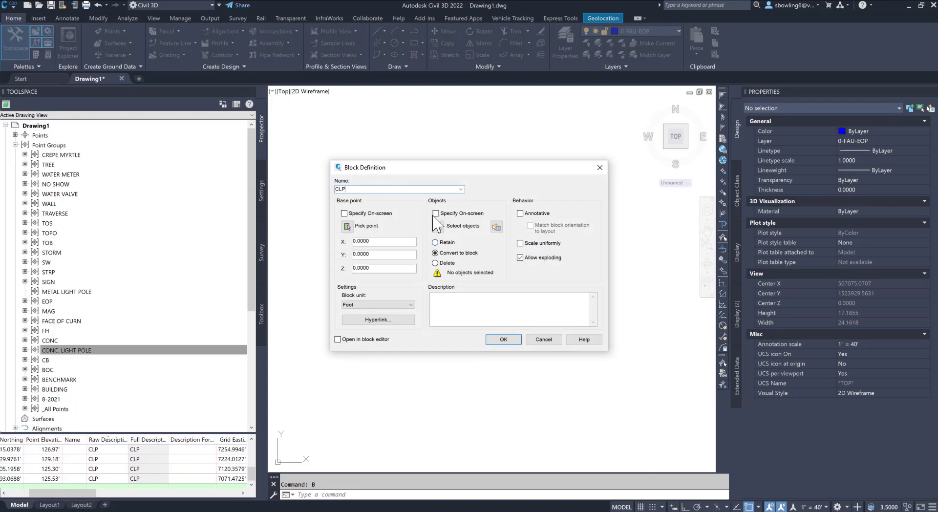
pyautogui.click(344, 213)
pyautogui.moveTo(422, 168); pyautogui.dragTo(299, 44)
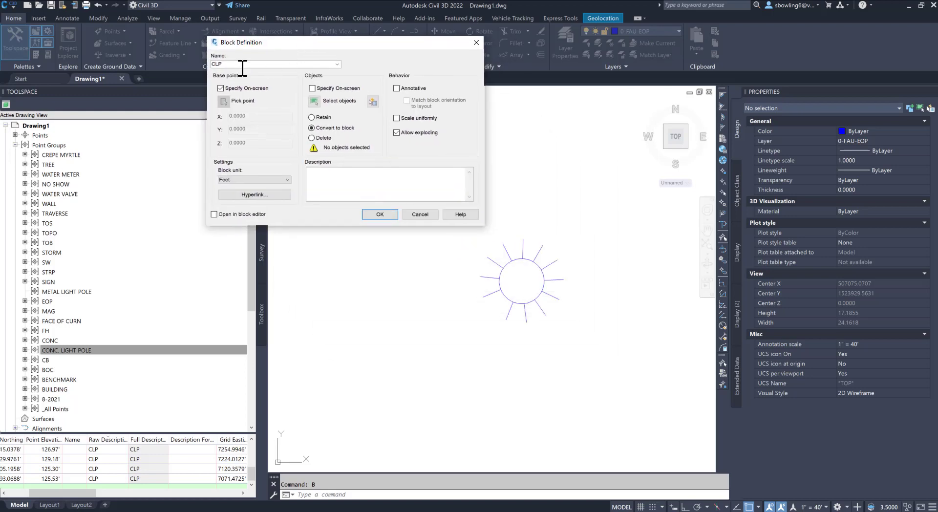
pyautogui.click(220, 89)
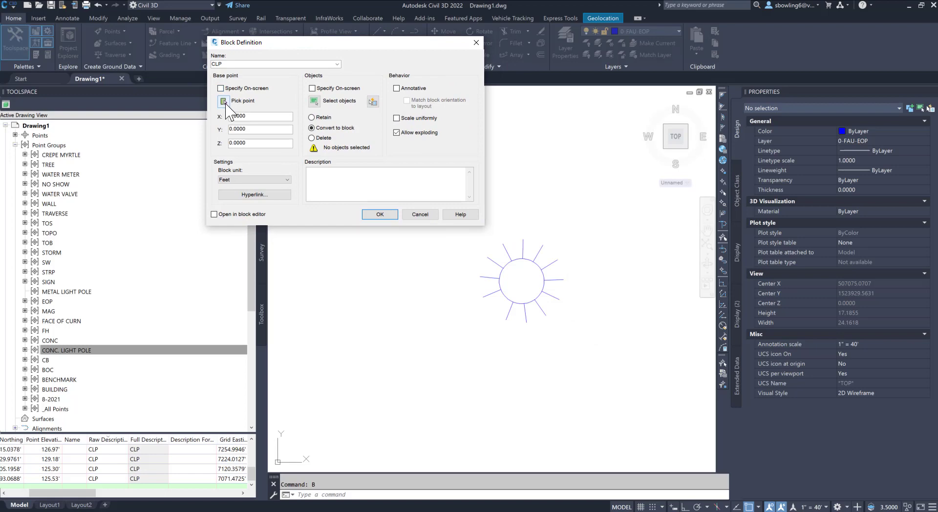
pyautogui.click(223, 101)
pyautogui.keyDown('shift'); pyautogui.rightClick(519, 236); pyautogui.keyUp('shift')
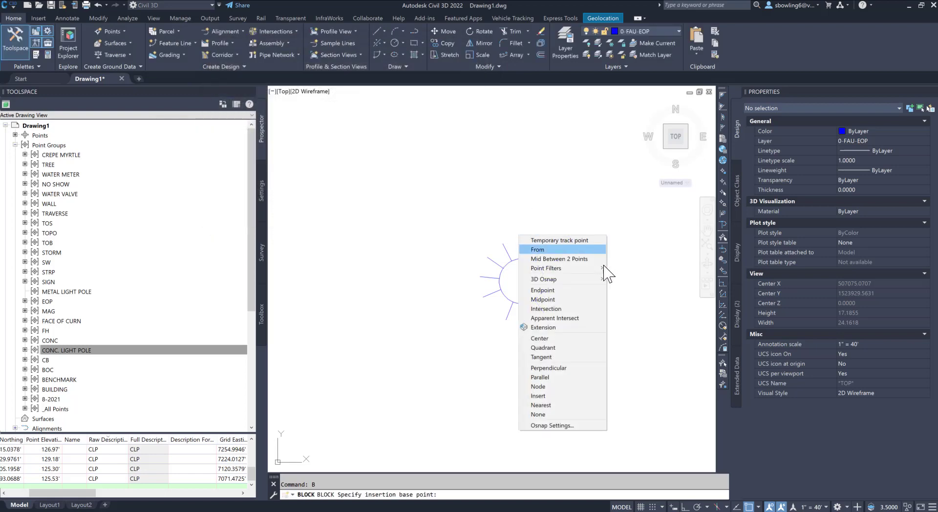
pyautogui.click(539, 338)
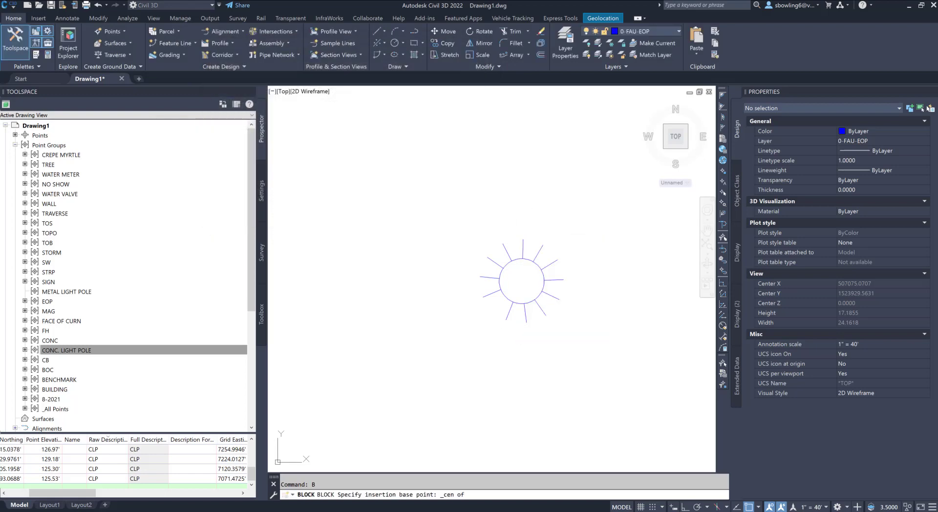
pyautogui.click(518, 303)
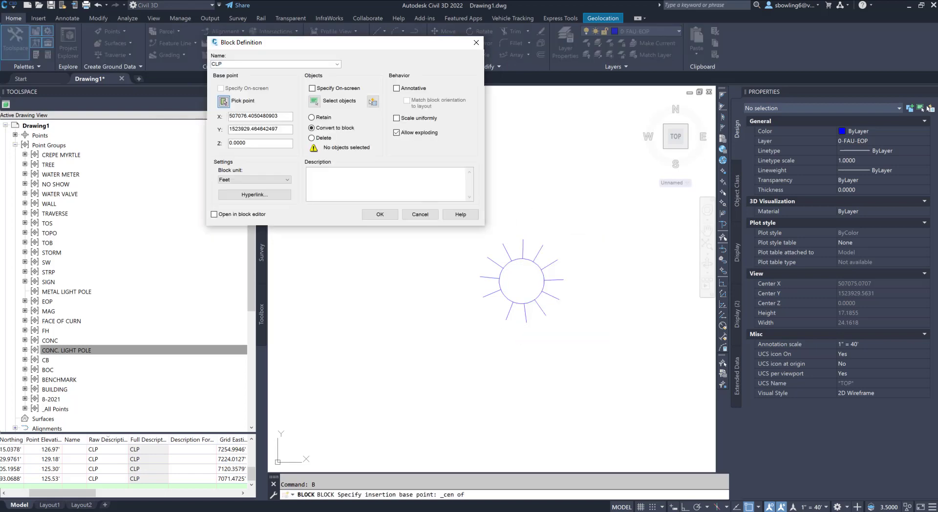
# Select the circle and its tick array as the CLP block's objects and create the block, converting them in place
pyautogui.click(315, 101)
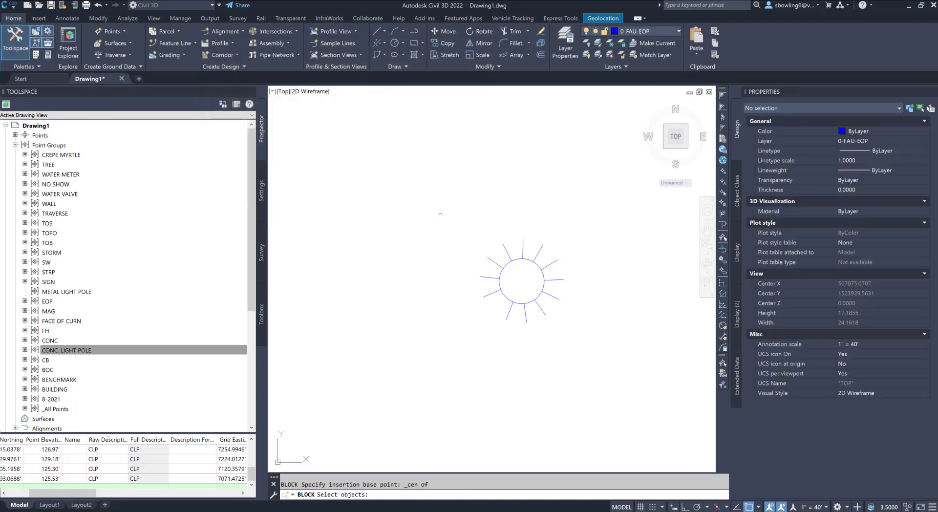
pyautogui.click(440, 215)
pyautogui.click(607, 355)
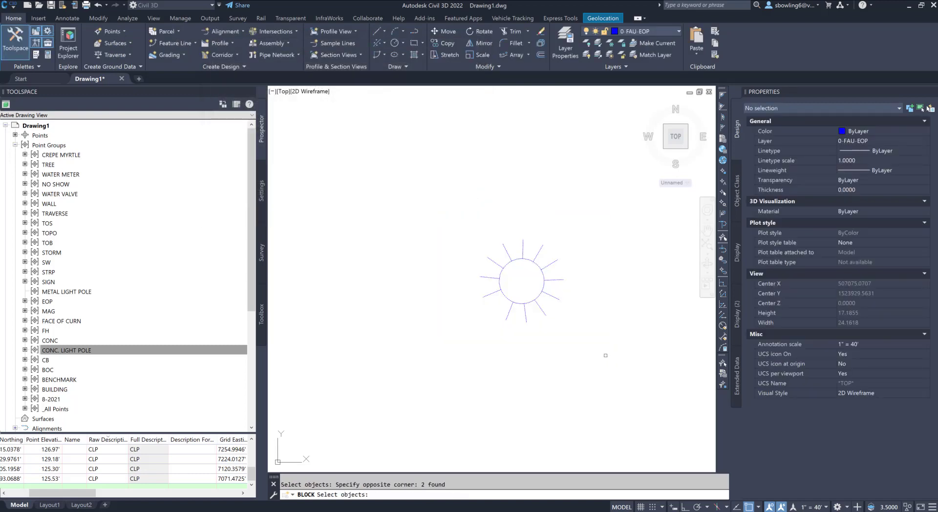
pyautogui.press('Return')
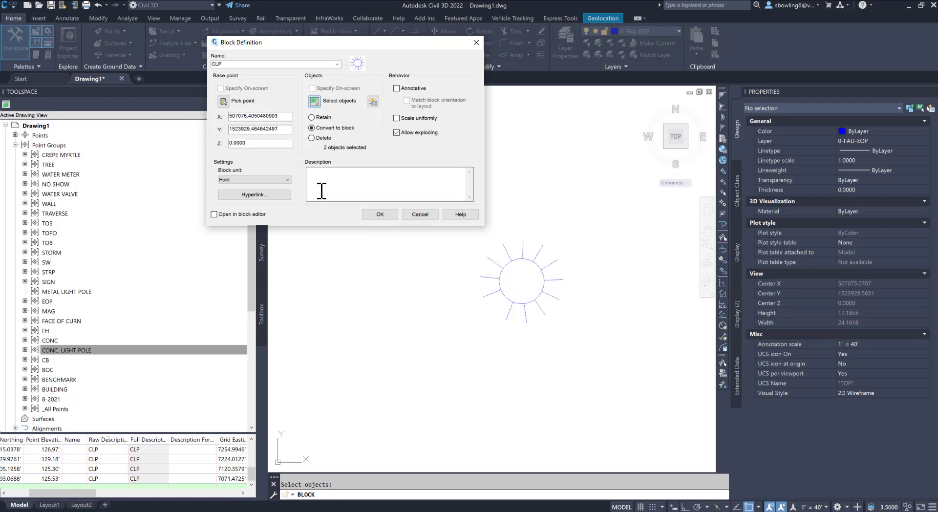
pyautogui.click(379, 215)
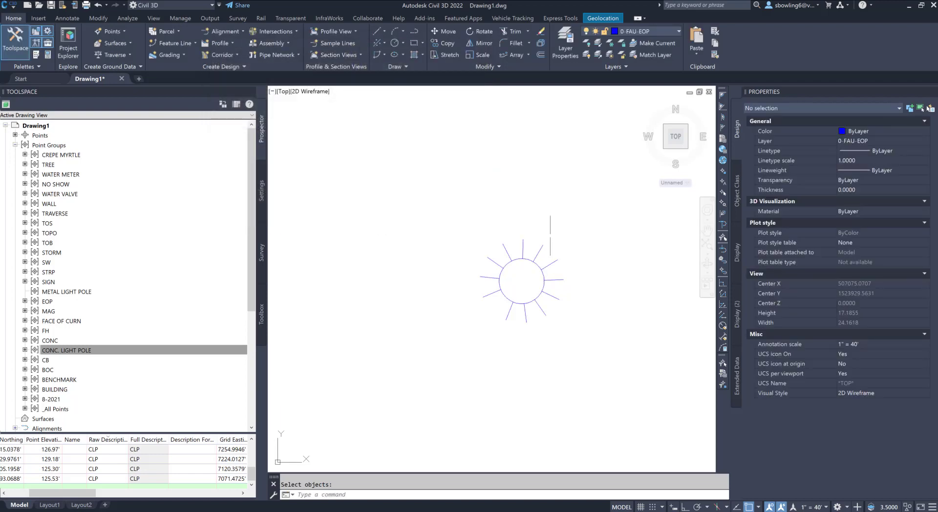
# Select the sunburst symbol and check in its properties that it is a CLP block reference
pyautogui.scroll(-4, 513, 265)
pyautogui.click(513, 266)
pyautogui.click(498, 278)
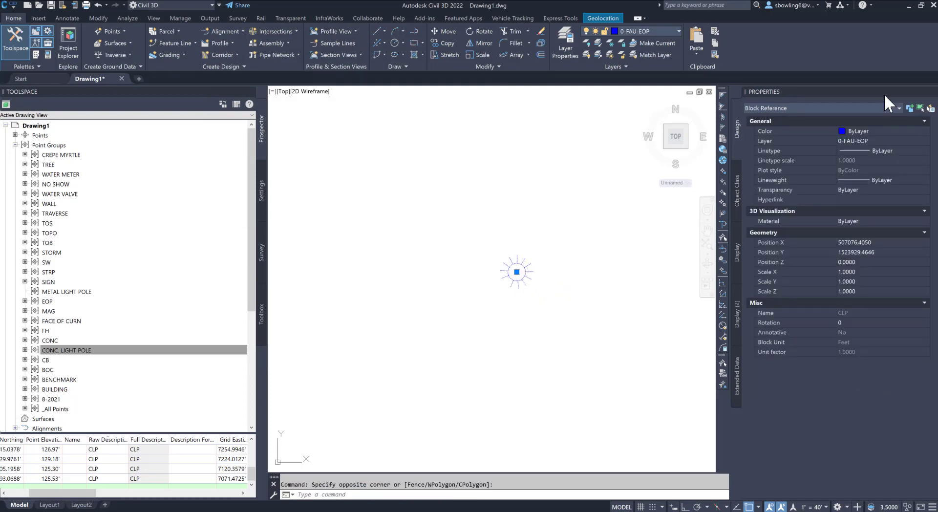
pyautogui.scroll(-2, 561, 239)
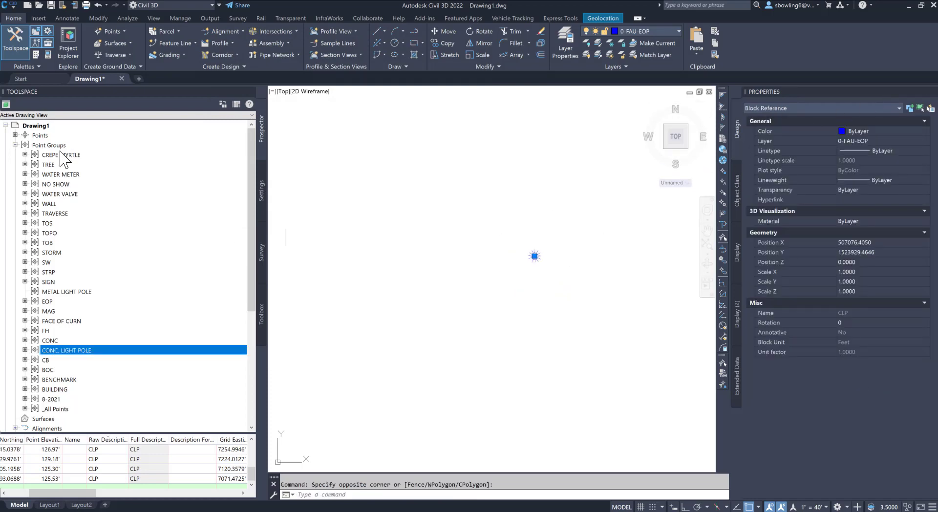
# For the CONC. LIGHT POLE point group, copy the Utility Pole point style and name the copy CLP
pyautogui.rightClick(57, 352)
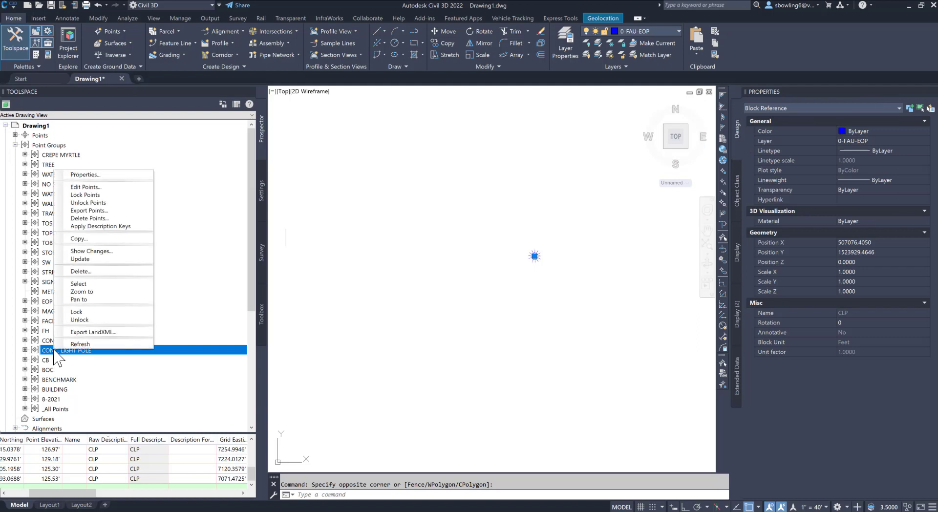
pyautogui.click(97, 176)
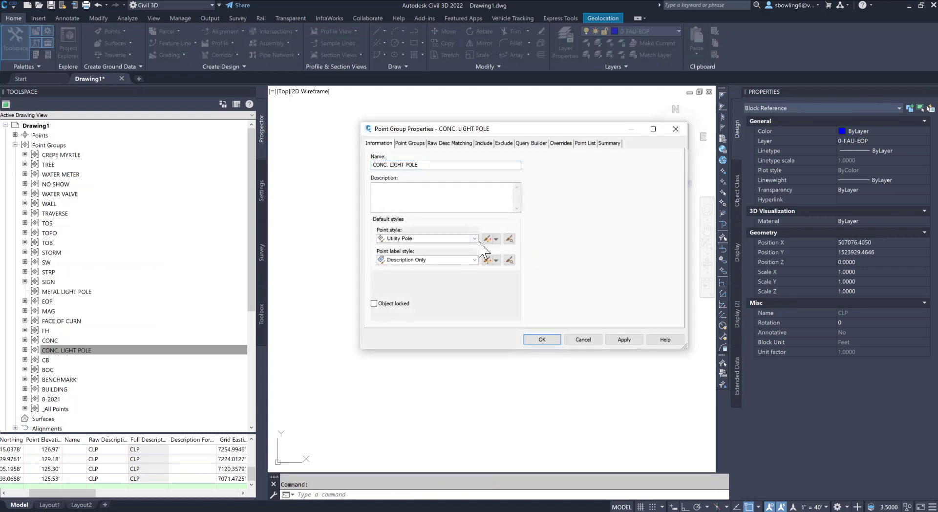
pyautogui.click(438, 238)
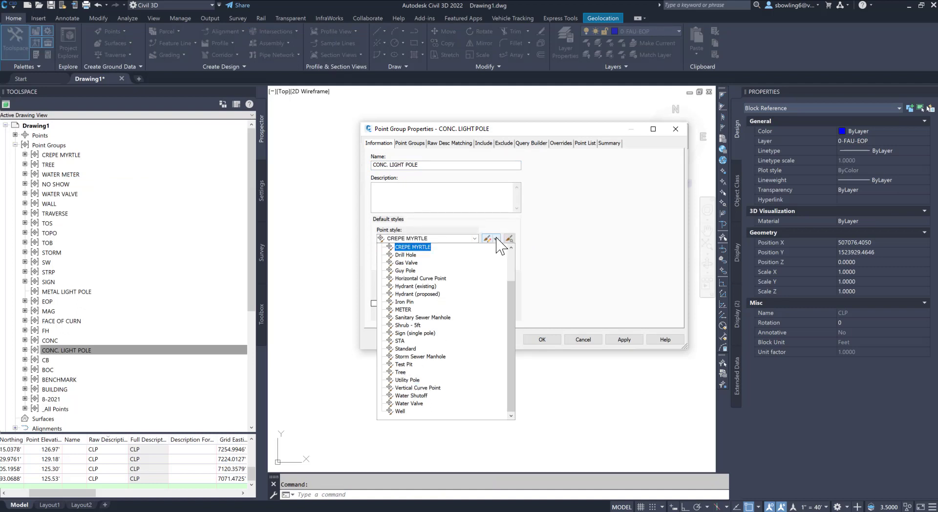
pyautogui.click(411, 380)
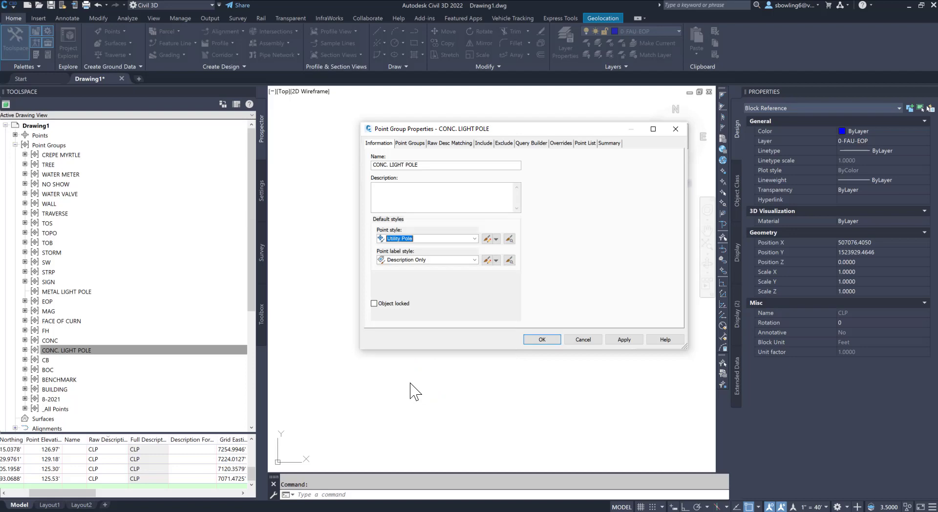
pyautogui.click(496, 238)
pyautogui.click(523, 265)
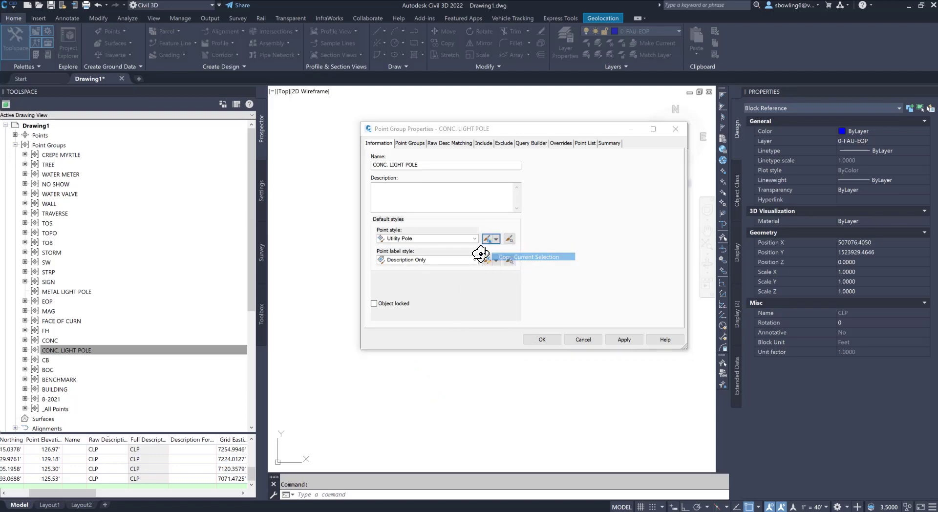
pyautogui.click(379, 145)
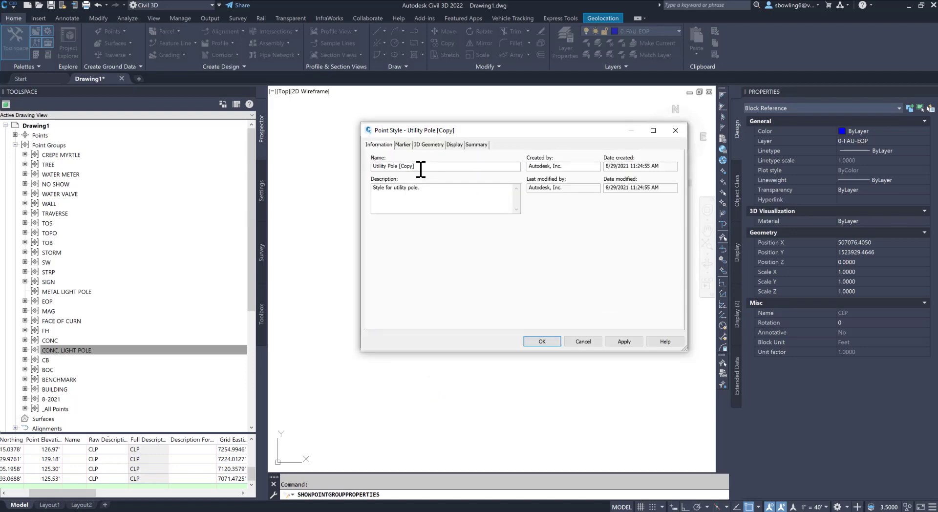
pyautogui.moveTo(419, 167); pyautogui.dragTo(297, 175)
pyautogui.write('CLP')
# Set the CLP style's marker to the CLP block symbol and apply the style to the CONC. LIGHT POLE point group
pyautogui.click(403, 145)
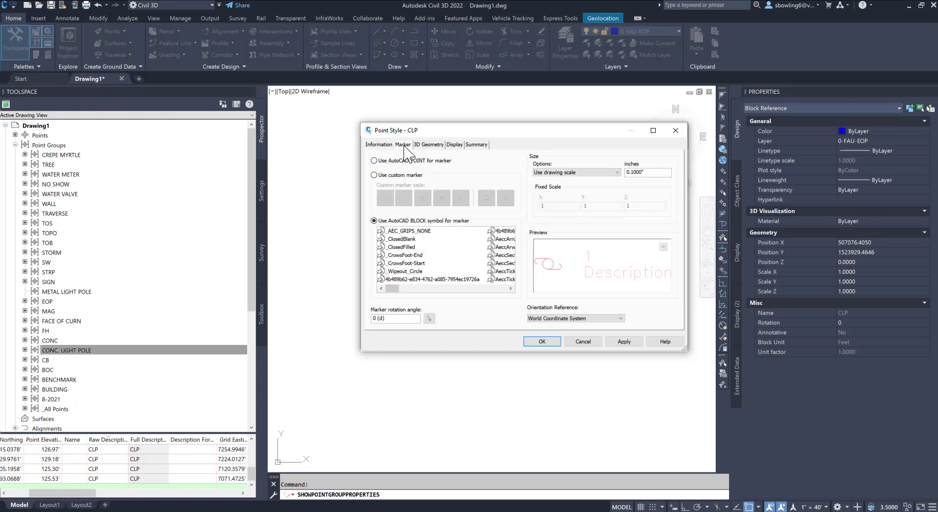
pyautogui.moveTo(393, 288); pyautogui.dragTo(423, 292)
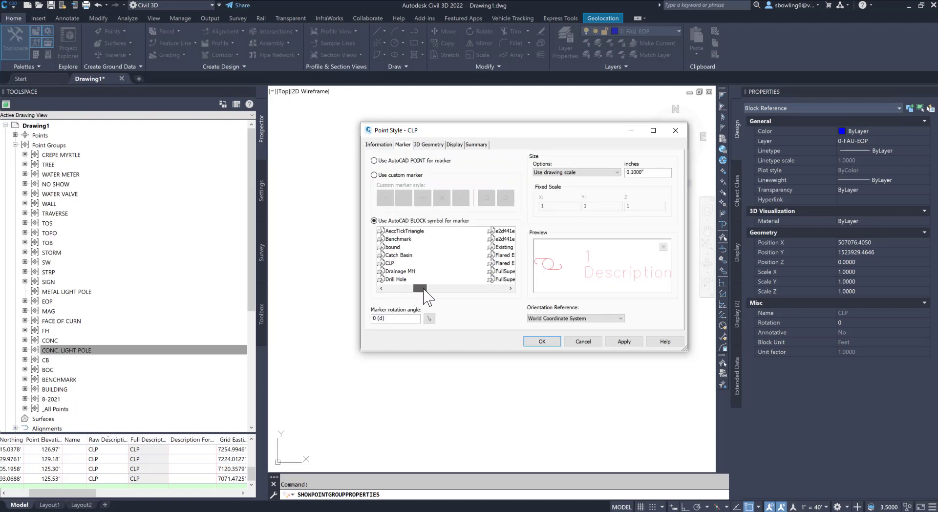
pyautogui.click(389, 264)
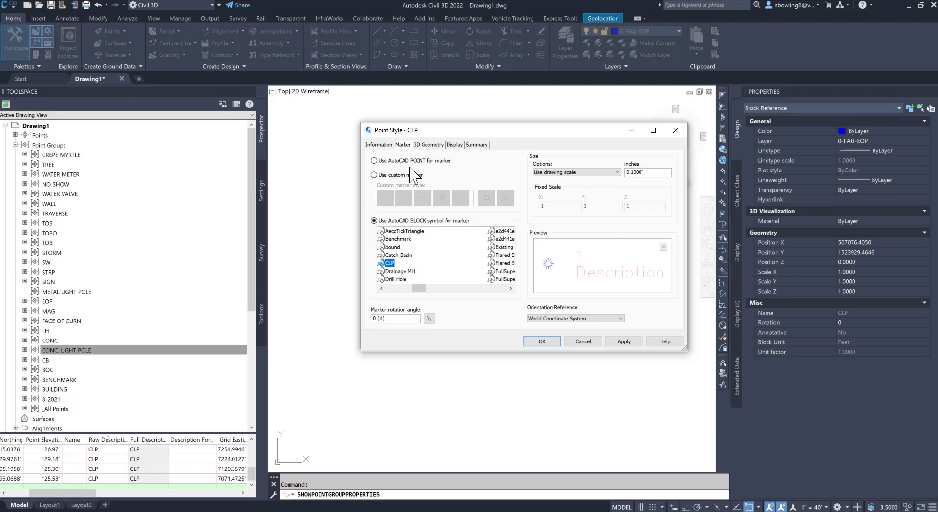
pyautogui.click(427, 145)
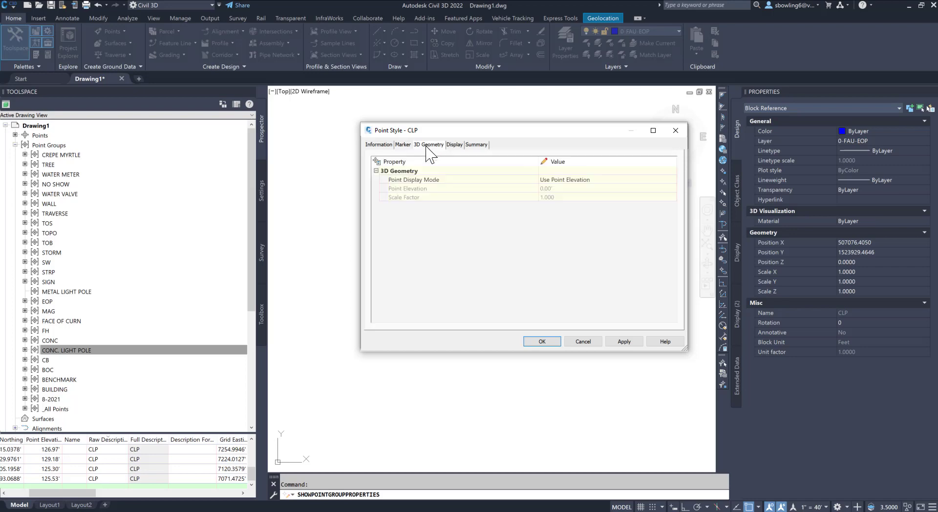
pyautogui.click(478, 145)
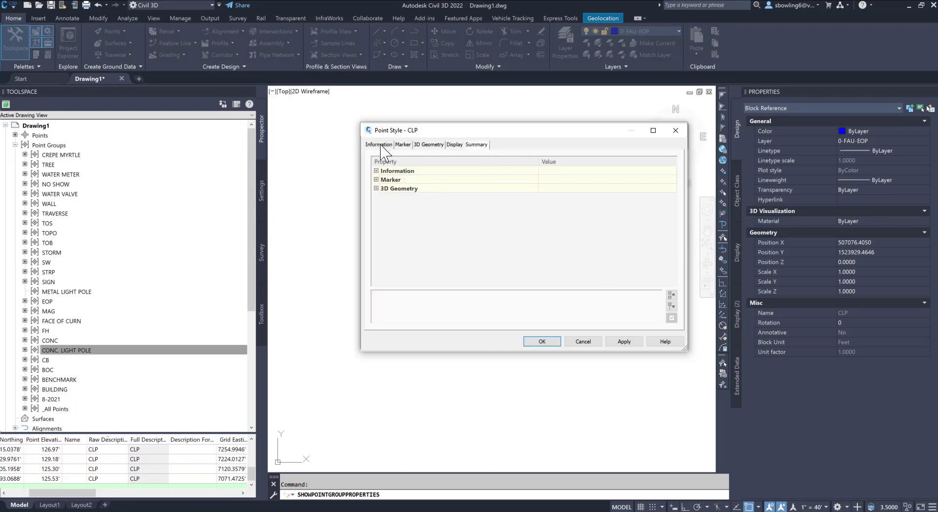
pyautogui.click(379, 144)
pyautogui.click(630, 344)
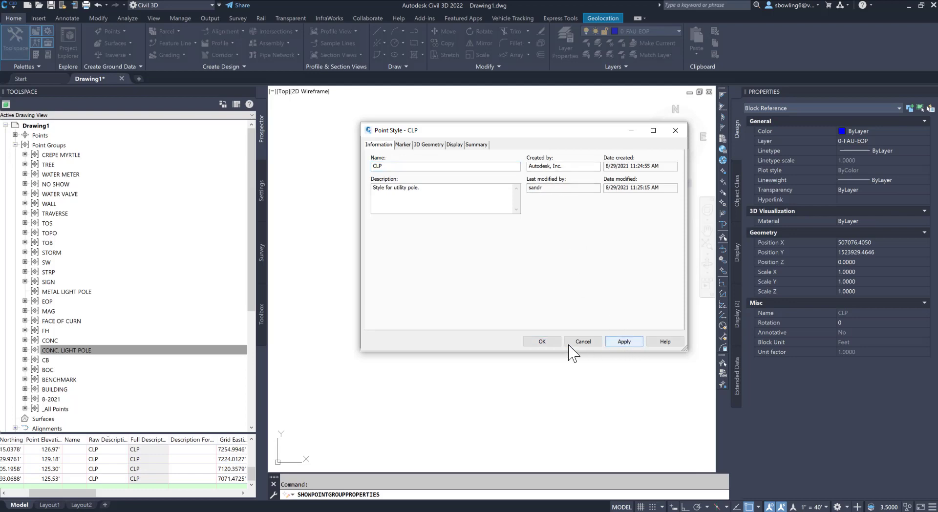
pyautogui.click(543, 341)
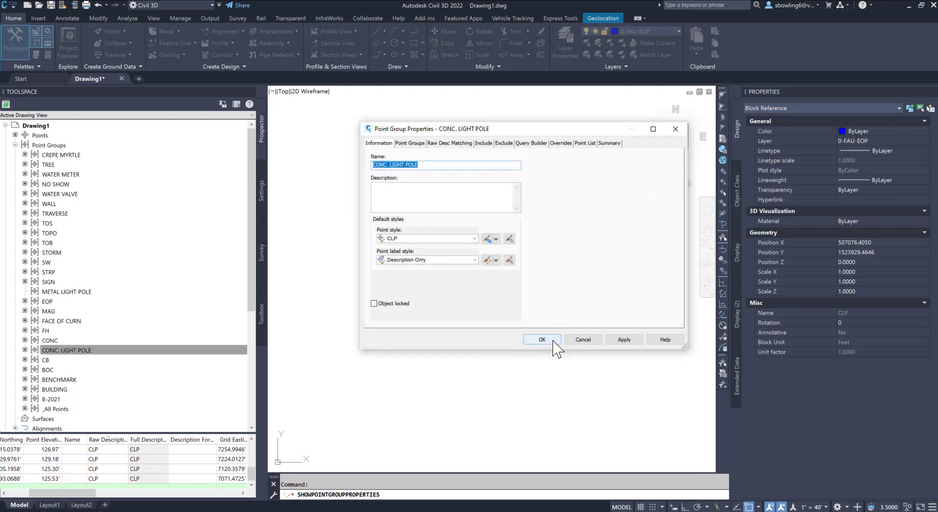
pyautogui.click(550, 340)
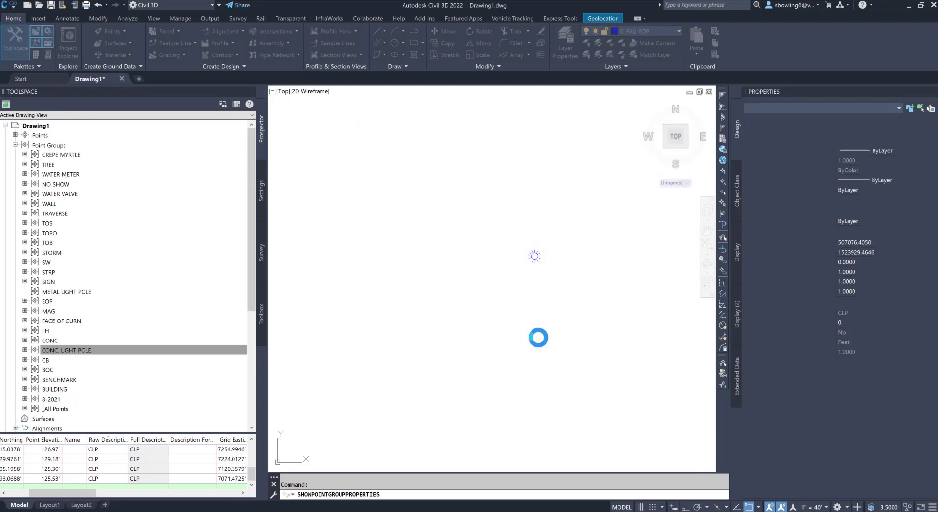
# Erase the leftover CLP block symbol from the drawing
pyautogui.click(537, 253)
pyautogui.press('Delete')
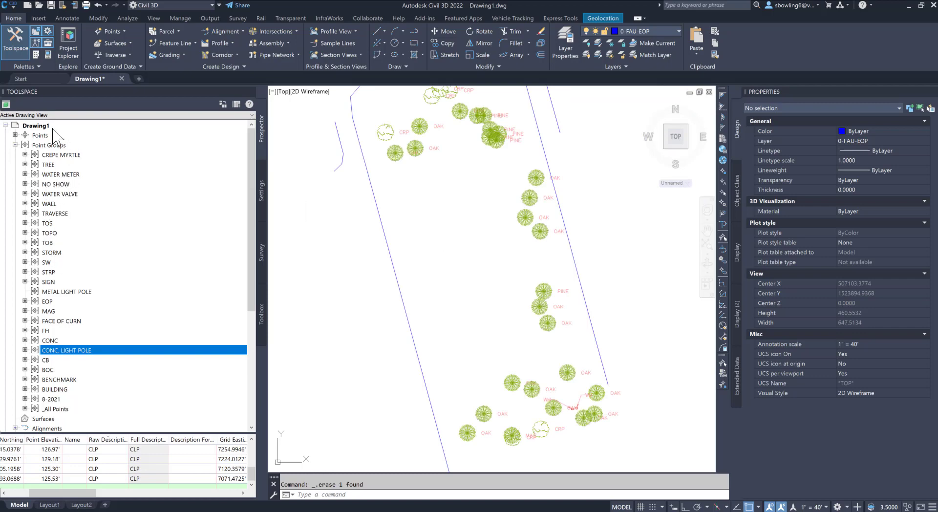
# Move CONC. LIGHT POLE to the top of the point group display order and apply the change
pyautogui.click(43, 146)
pyautogui.rightClick(44, 145)
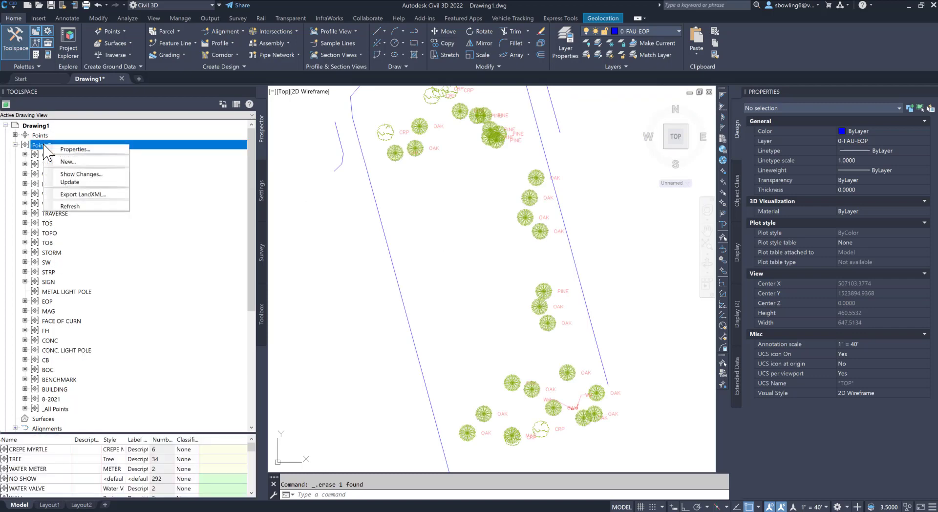
pyautogui.click(73, 149)
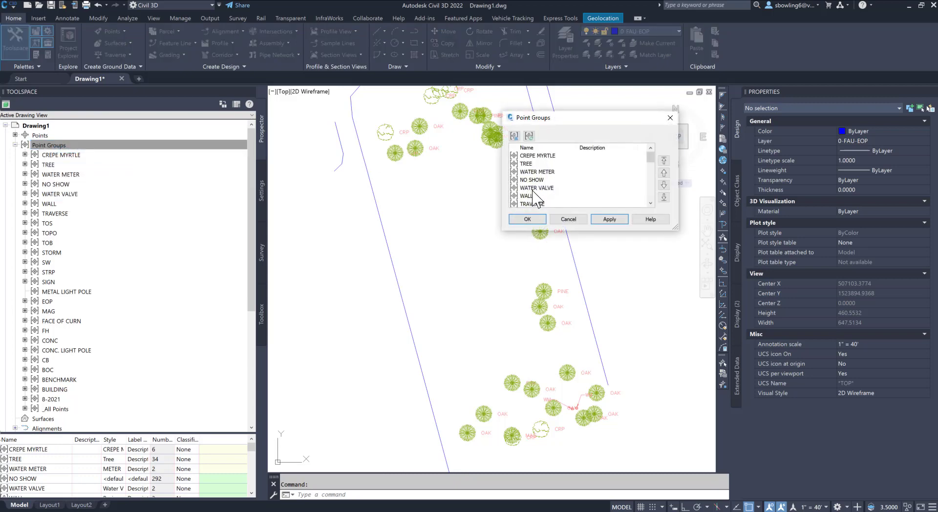
pyautogui.scroll(-2, 529, 192)
pyautogui.scroll(-4, 530, 193)
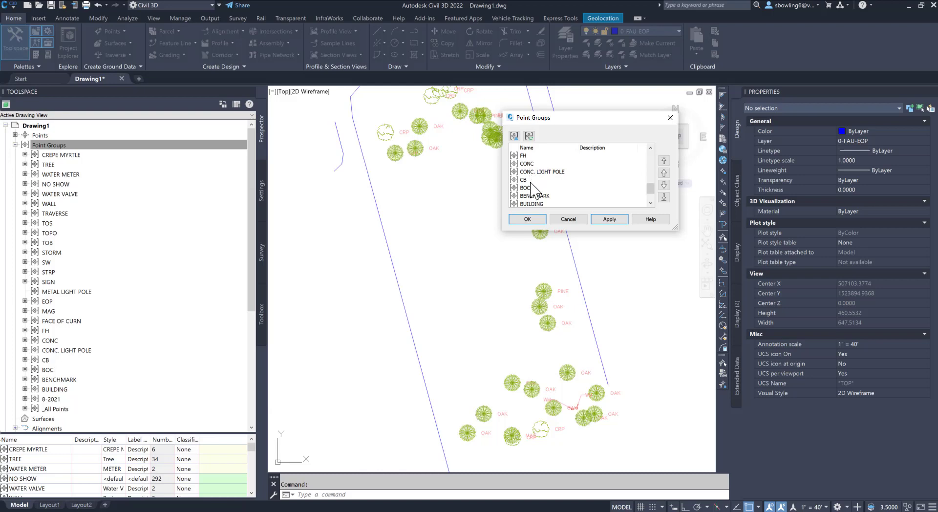
pyautogui.scroll(-1, 530, 182)
pyautogui.click(533, 181)
pyautogui.scroll(1, 534, 181)
pyautogui.click(534, 181)
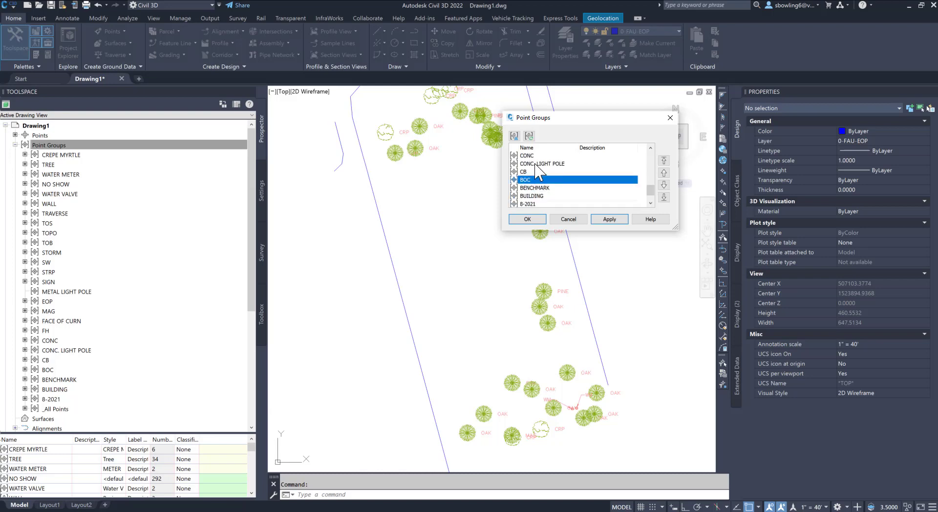
pyautogui.click(534, 164)
pyautogui.click(663, 160)
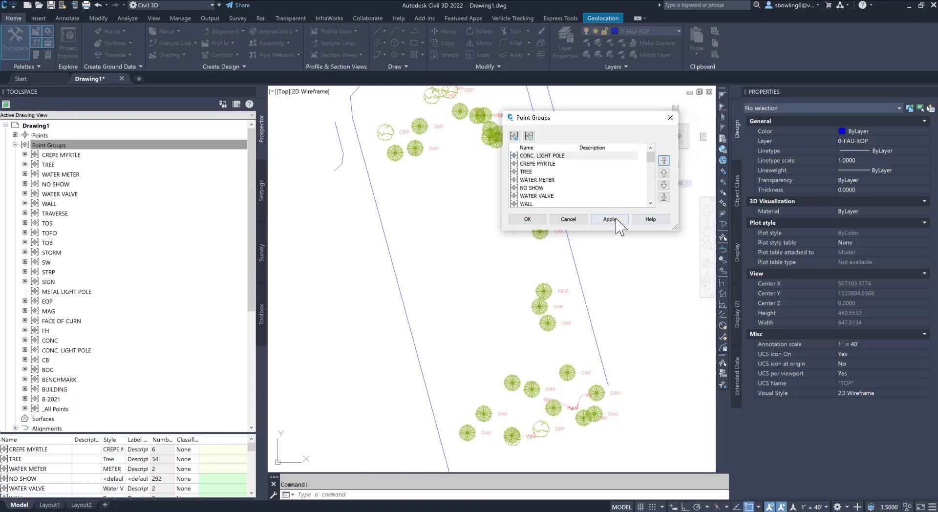
pyautogui.click(527, 218)
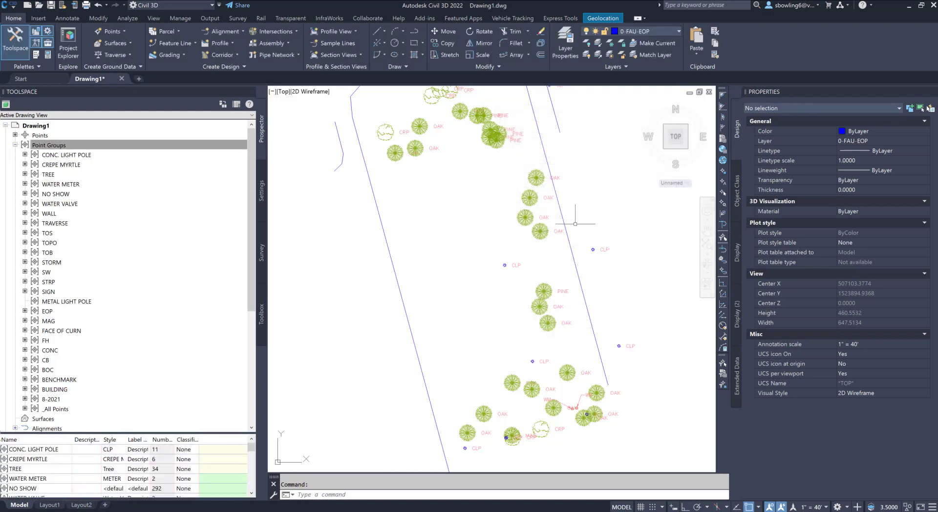
# Examine the CLP symbols among the trees and select one light pole point to inspect its properties
pyautogui.scroll(4, 593, 254)
pyautogui.scroll(-2, 590, 239)
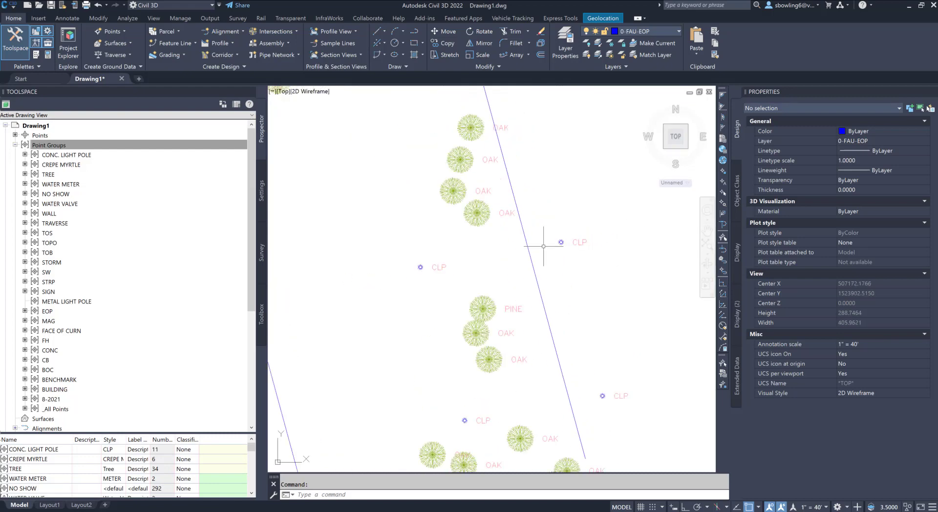
pyautogui.click(561, 242)
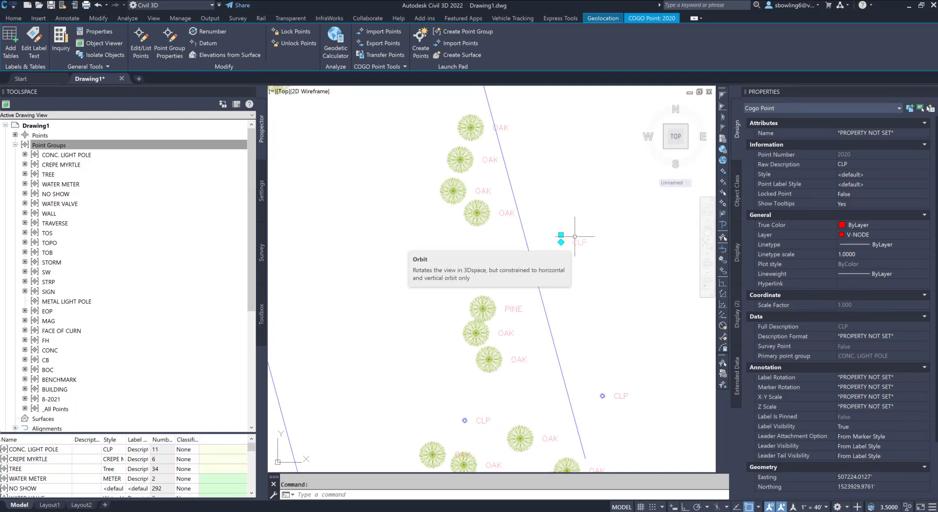
pyautogui.rightClick(571, 213)
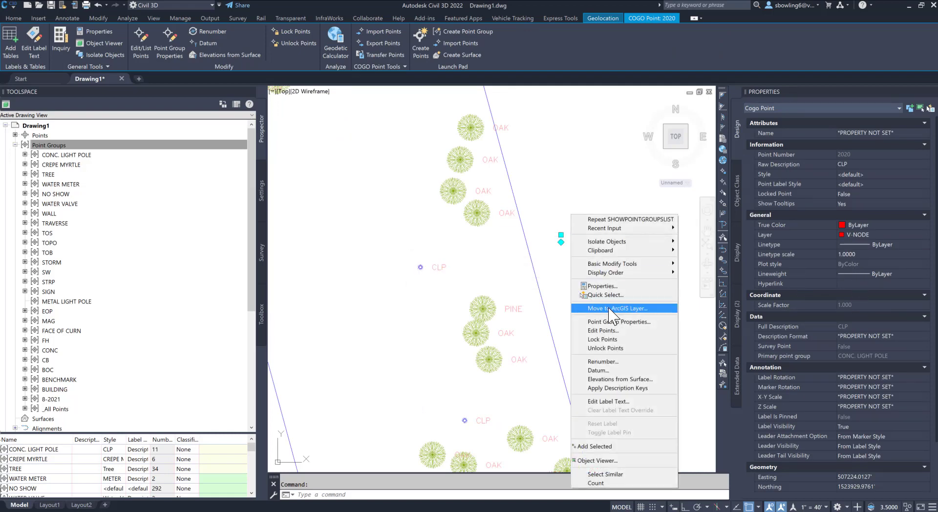
# Set the CLP point style's marker size to 0.2000 inches and apply it to the CONC. LIGHT POLE group
pyautogui.rightClick(81, 155)
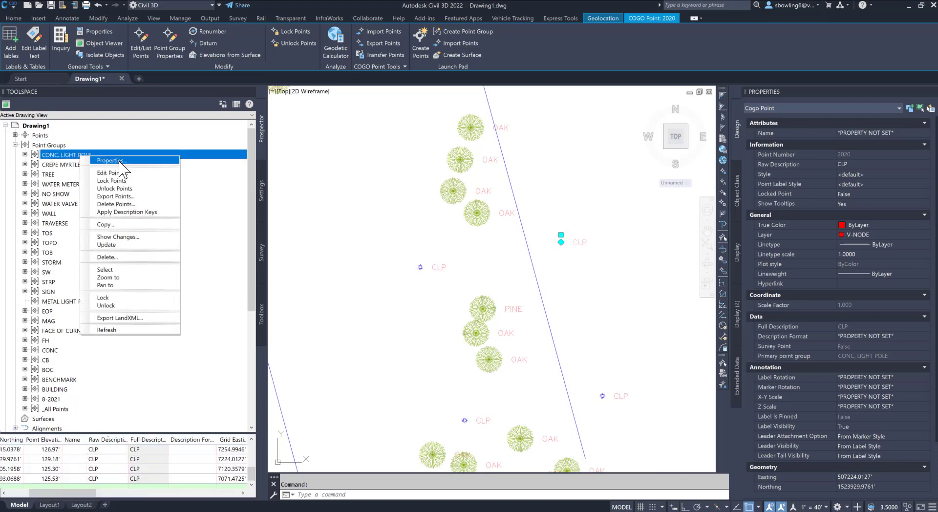
pyautogui.click(118, 161)
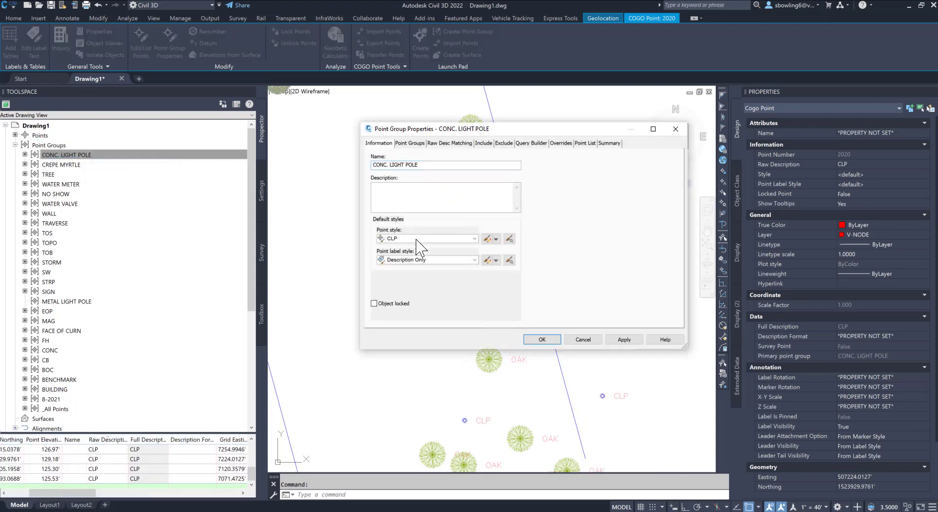
pyautogui.click(495, 239)
pyautogui.click(510, 265)
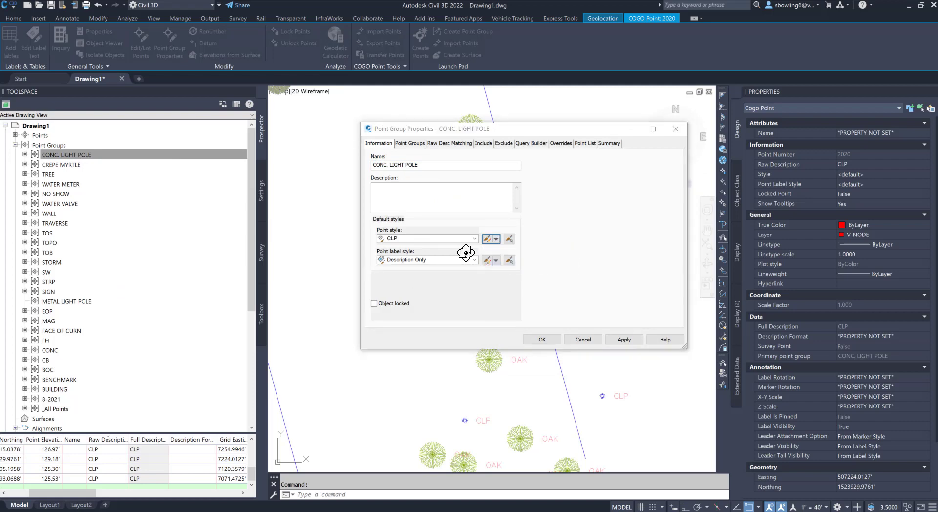
pyautogui.click(408, 146)
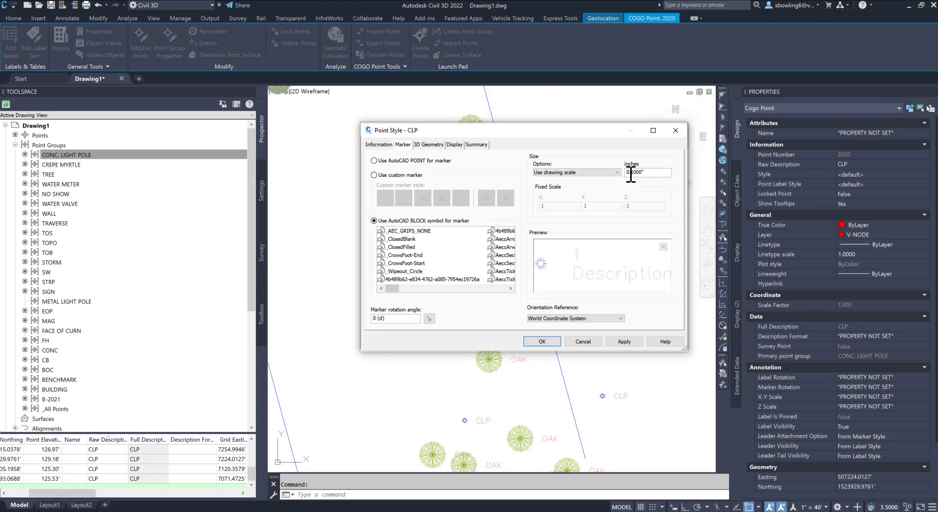
pyautogui.moveTo(630, 172); pyautogui.dragTo(669, 172)
pyautogui.write('2000')
pyautogui.click(623, 342)
pyautogui.click(549, 340)
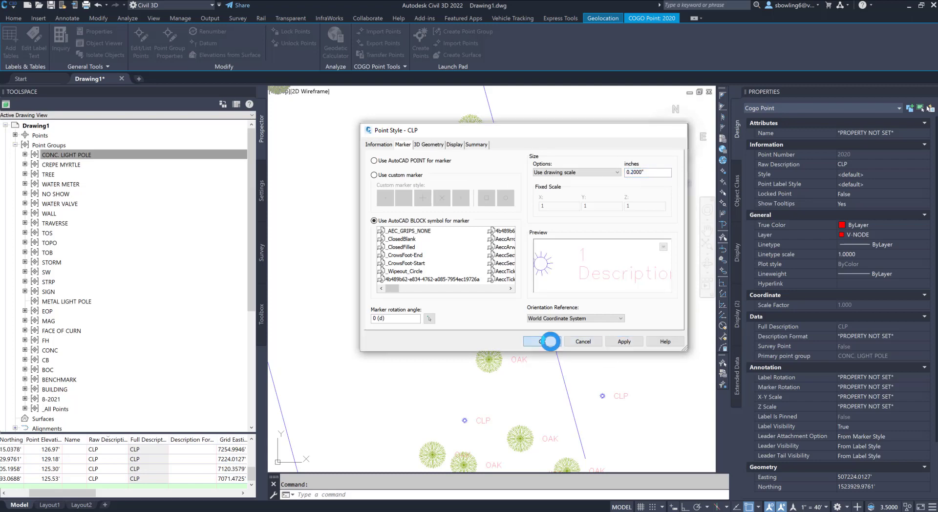
pyautogui.click(624, 340)
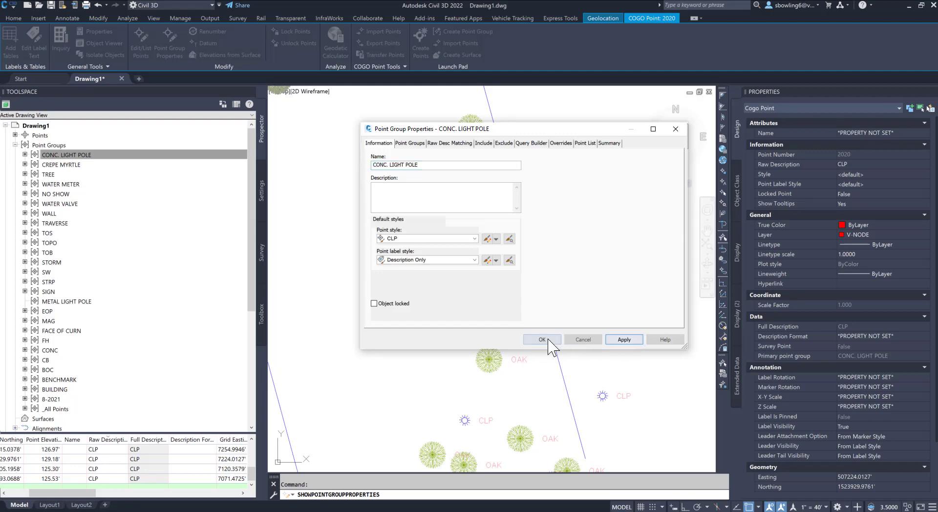
pyautogui.click(542, 339)
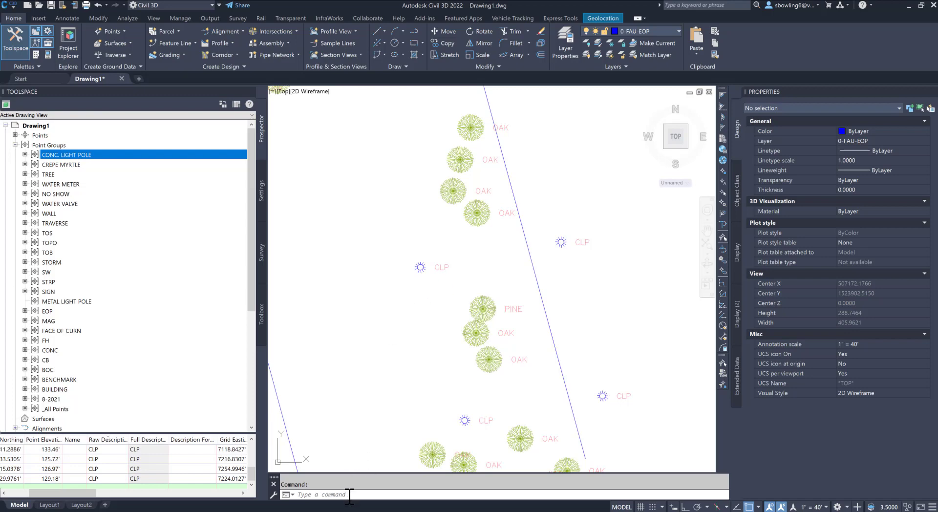
pyautogui.scroll(-6, 402, 327)
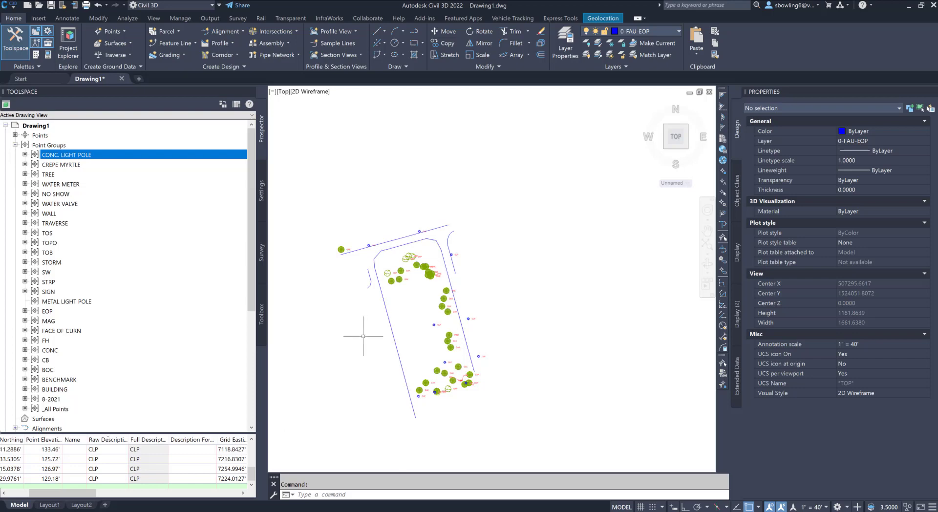
pyautogui.scroll(2, 363, 336)
pyautogui.moveTo(394, 335); pyautogui.dragTo(397, 298, button='middle')
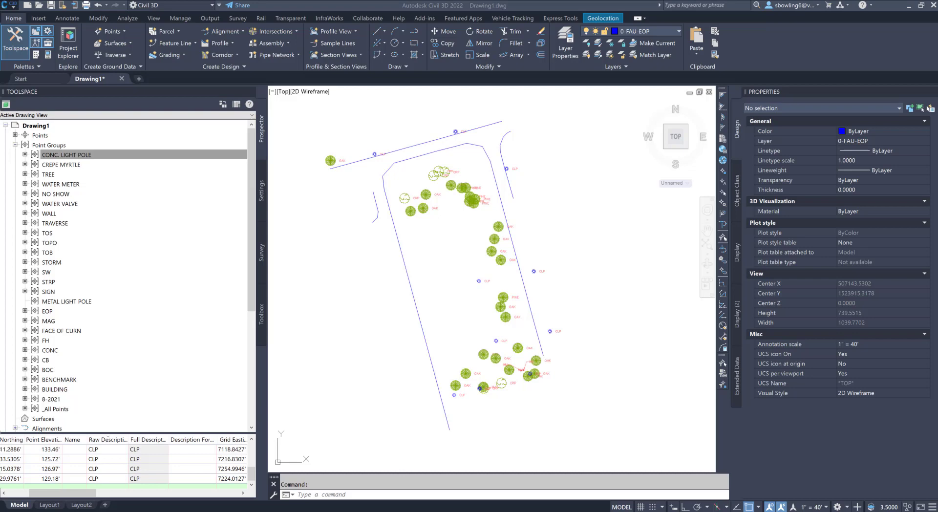
# Switch to Word and insert a screen clipping of the Civil 3D window covering the ribbon, the point groups list and the drawing view
pyautogui.moveTo(0, 30)
pyautogui.mouseDown()
pyautogui.moveTo(432, 74)
pyautogui.moveTo(409, 110)
pyautogui.moveTo(394, 110)
pyautogui.mouseUp()
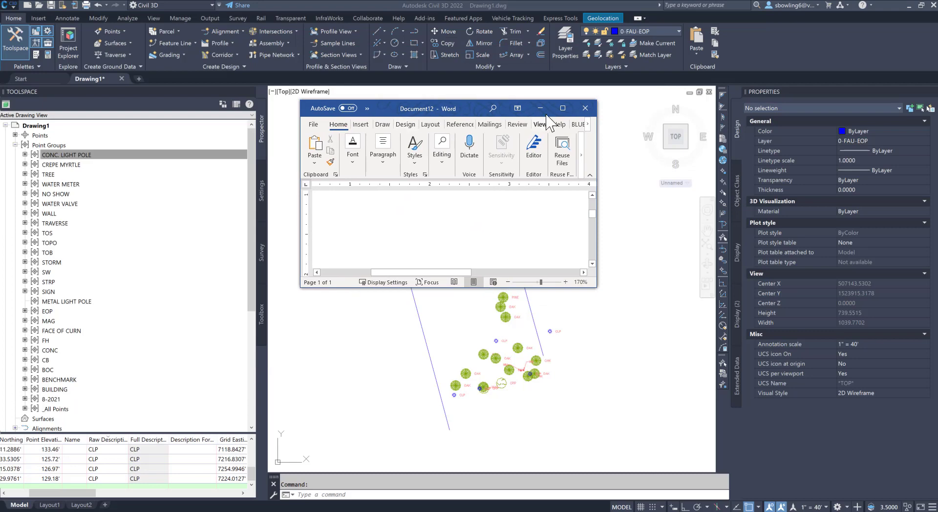
pyautogui.click(562, 108)
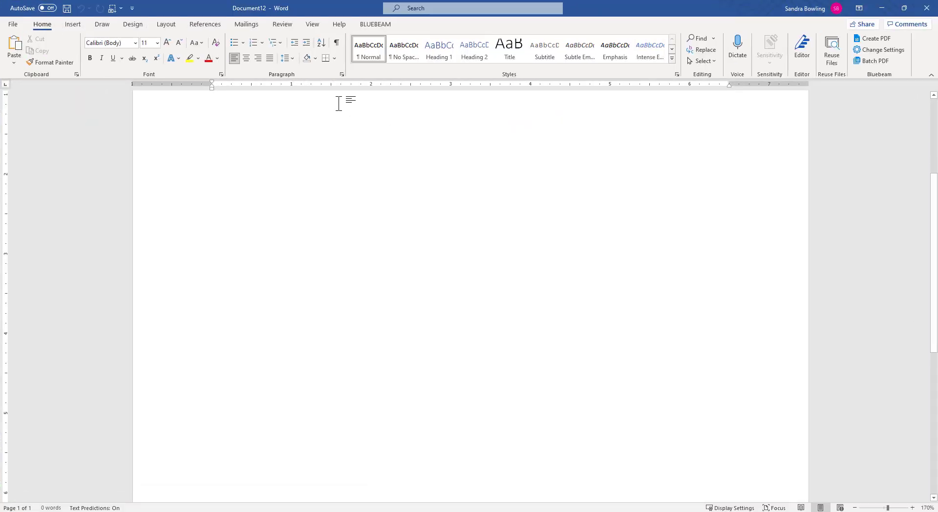
pyautogui.click(71, 26)
pyautogui.click(254, 59)
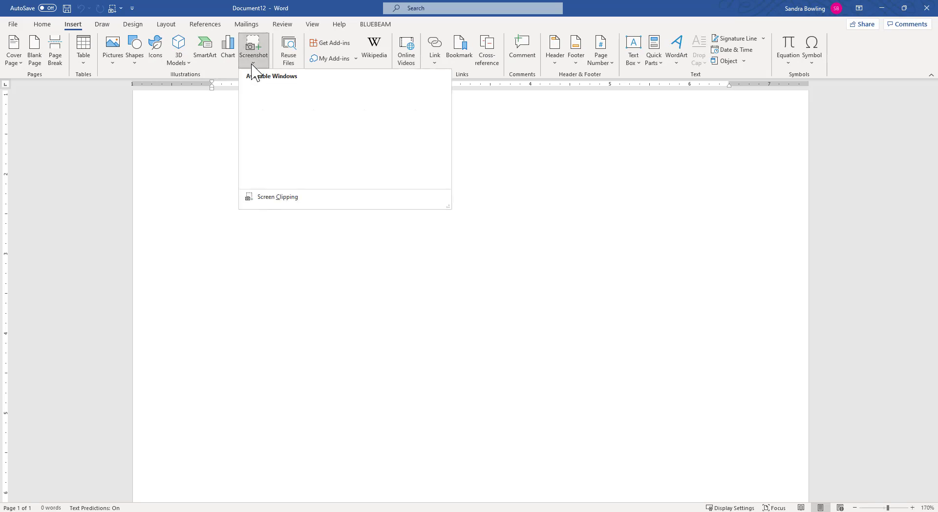
pyautogui.click(281, 147)
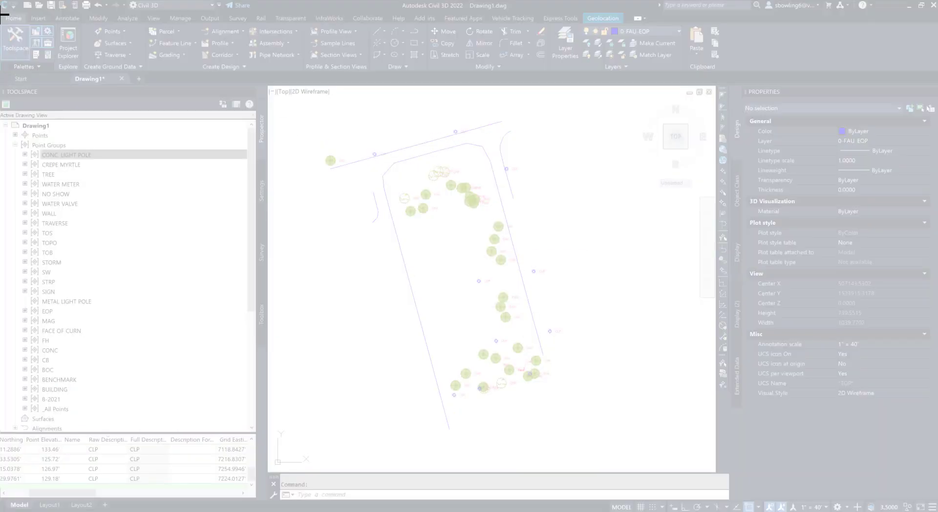
pyautogui.moveTo(1, 13); pyautogui.dragTo(718, 475)
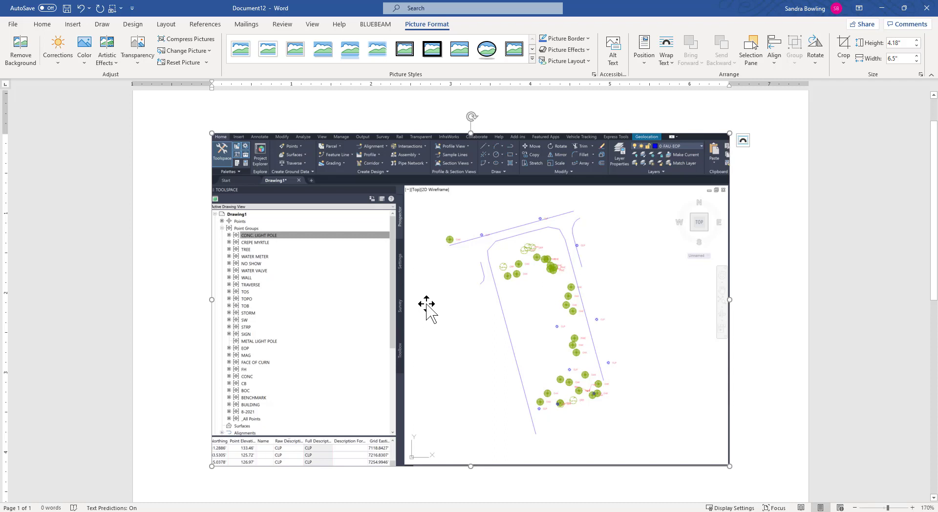
# Save the inserted clipping as a PNG picture in the FAU Subdivision - Project Data, Lab, Lab 1 folder, with a name starting "LAB 1 - SCREEN"
pyautogui.rightClick(457, 265)
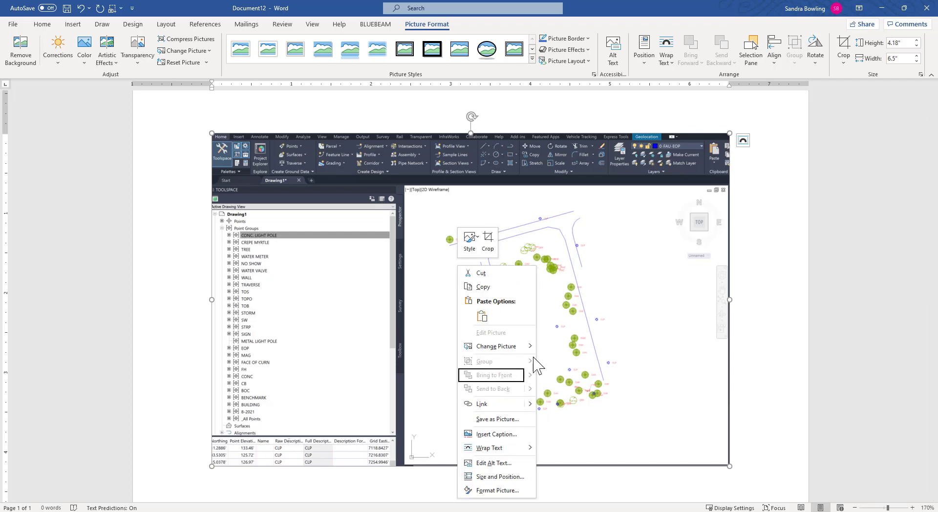
pyautogui.click(491, 419)
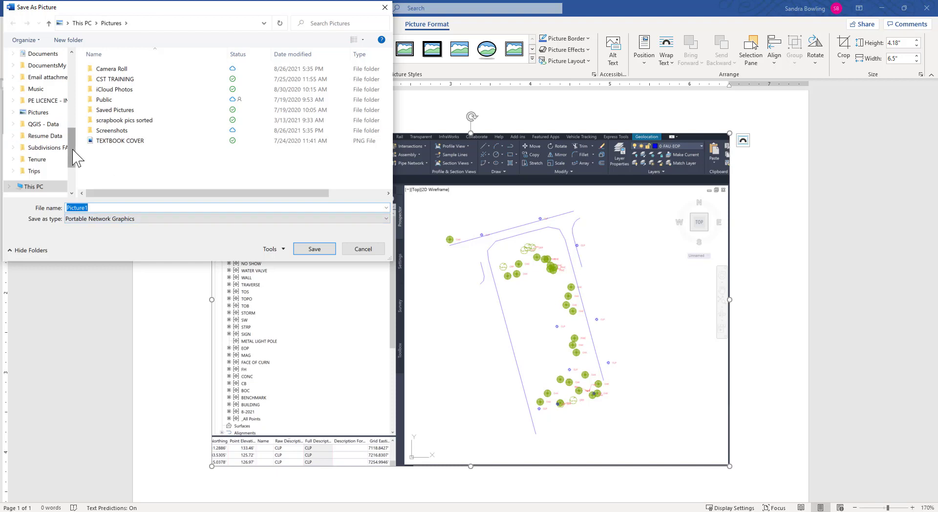
pyautogui.moveTo(73, 149); pyautogui.dragTo(76, 83)
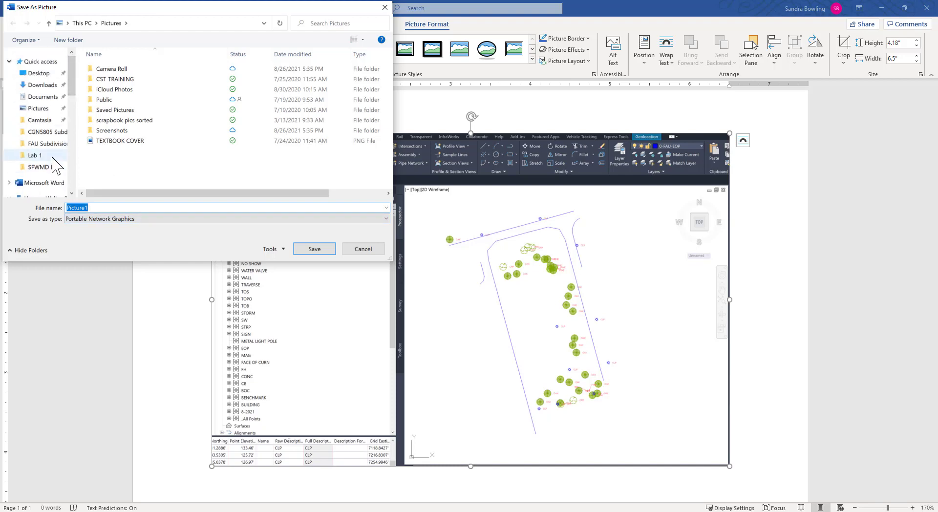
pyautogui.click(46, 144)
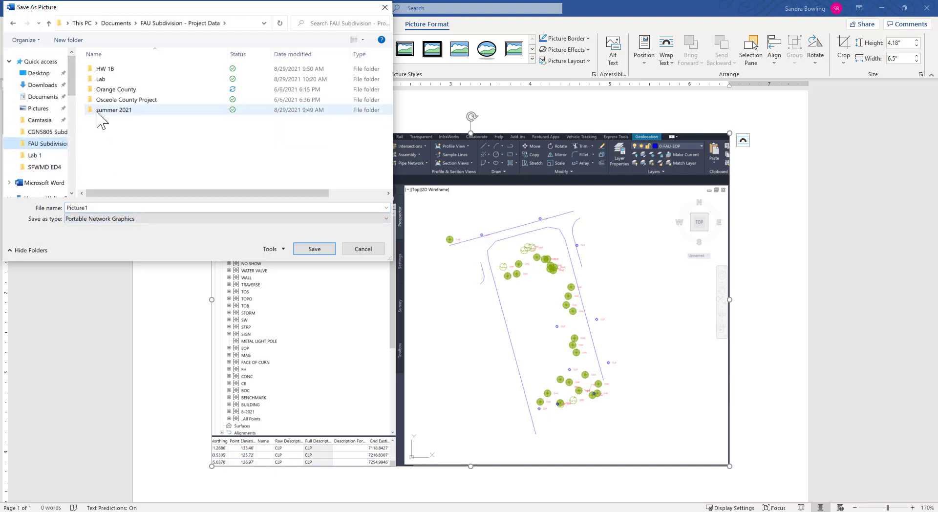
pyautogui.doubleClick(101, 80)
pyautogui.doubleClick(103, 69)
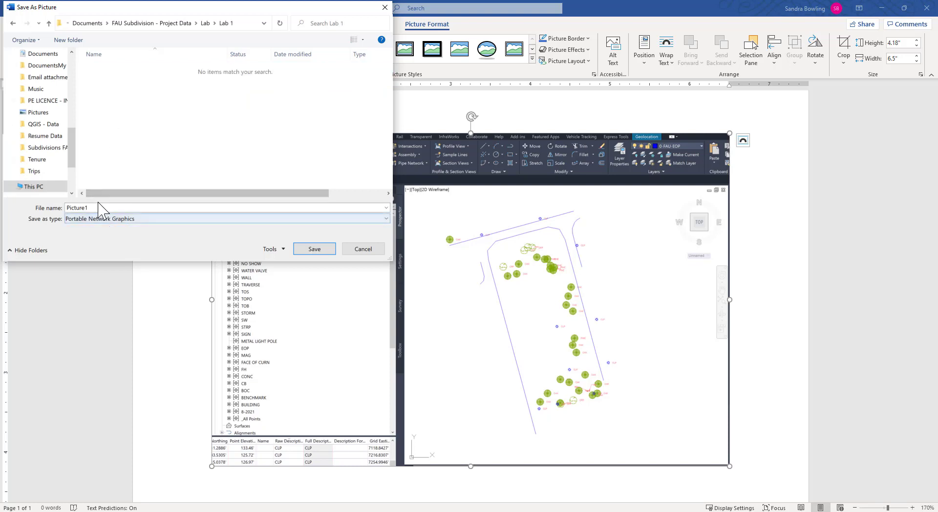
pyautogui.doubleClick(100, 207)
pyautogui.press('BackSpace')
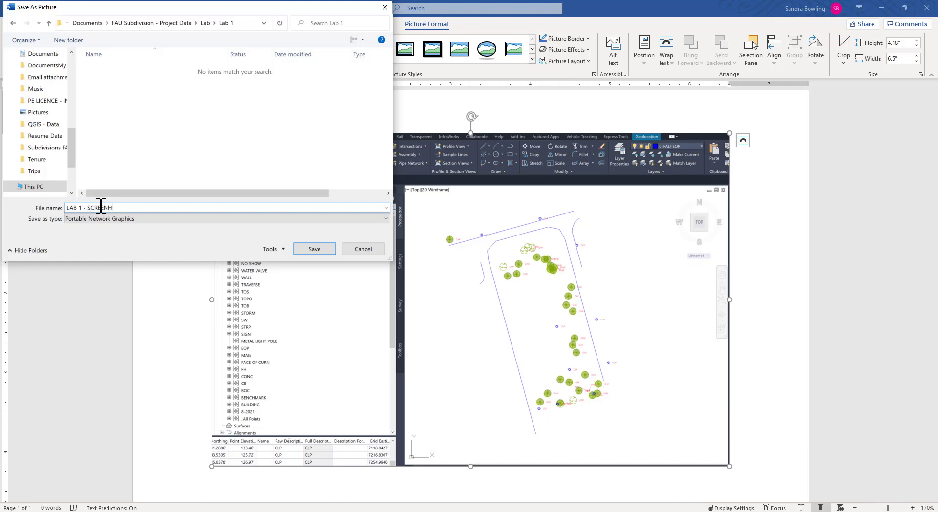
pyautogui.press('Return')
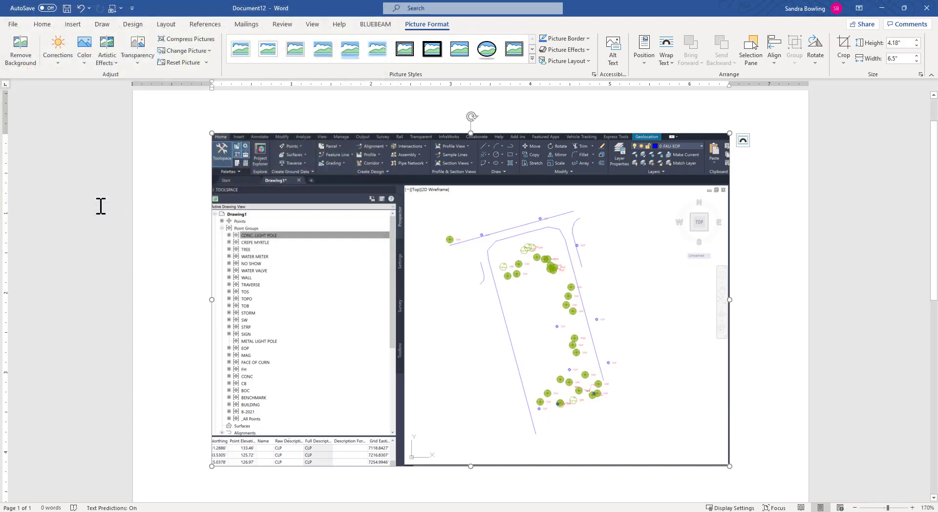